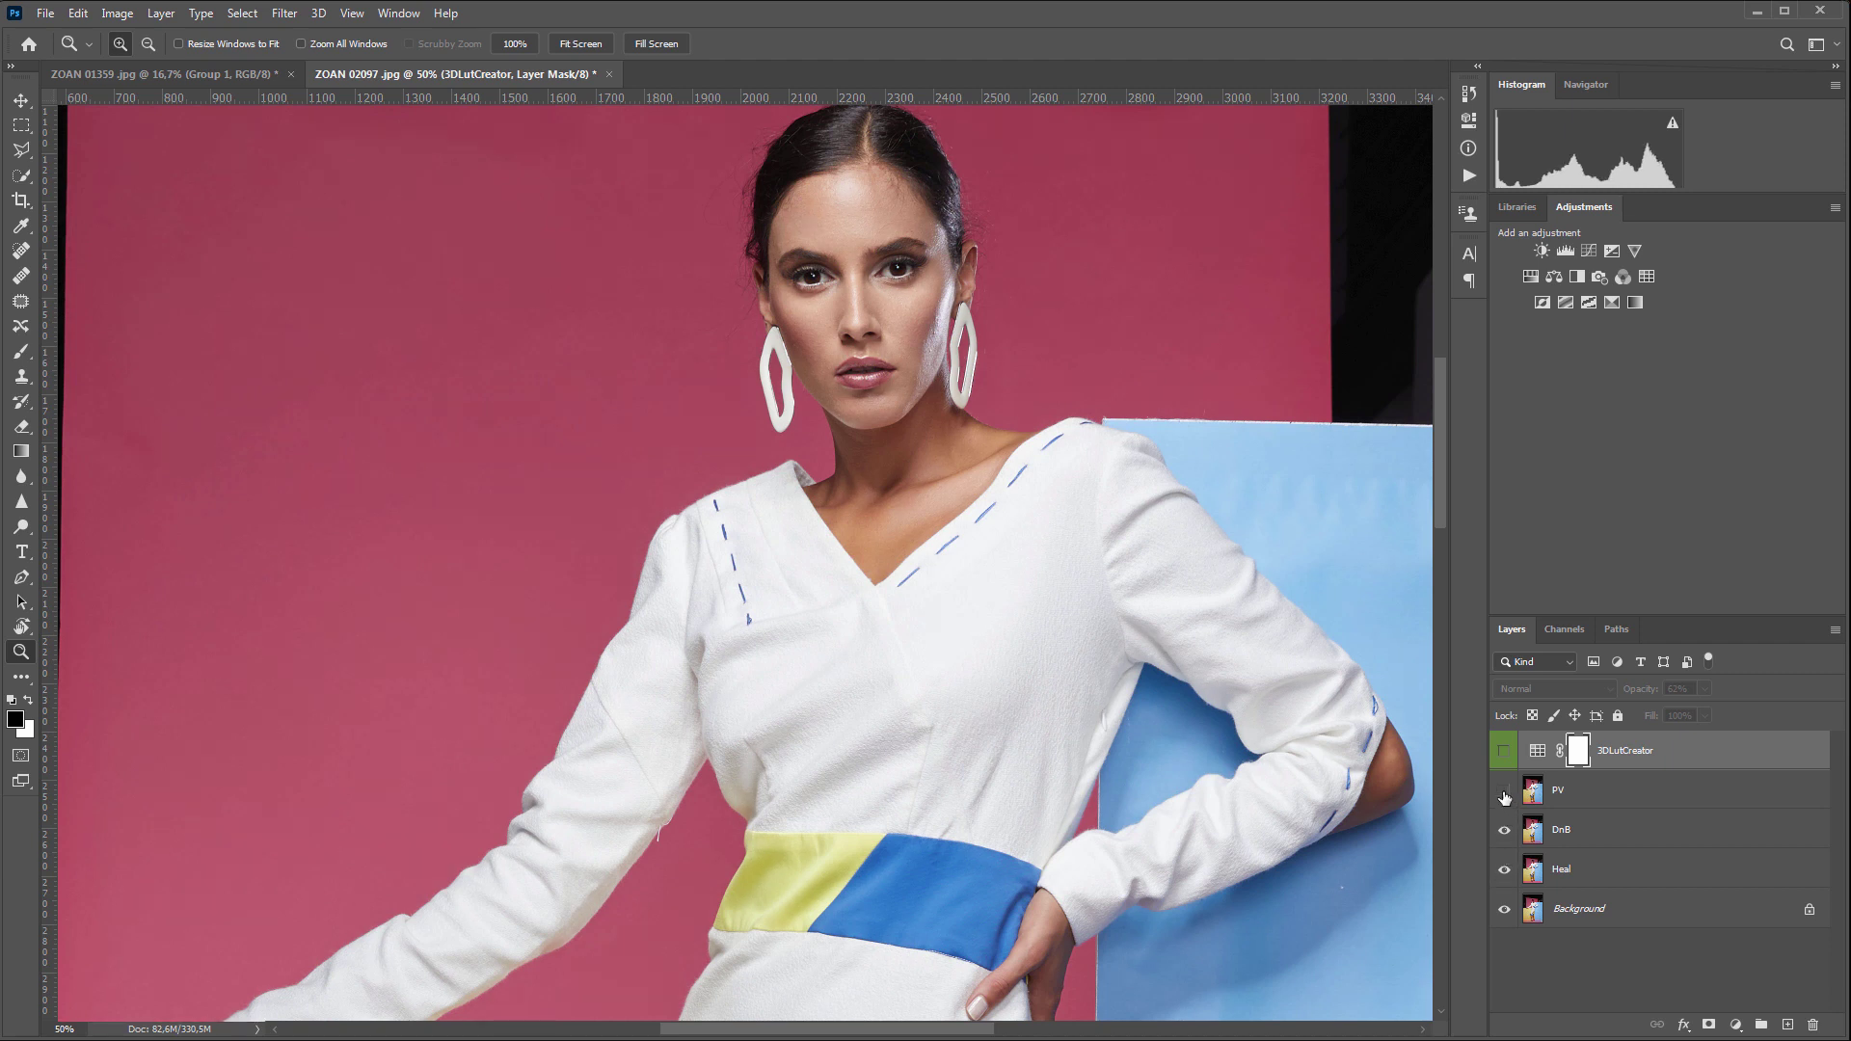
Make the first portrait's PV and 3DLutCreator layers visible again
{"action": "left_click", "coordinate": [1504, 792]}
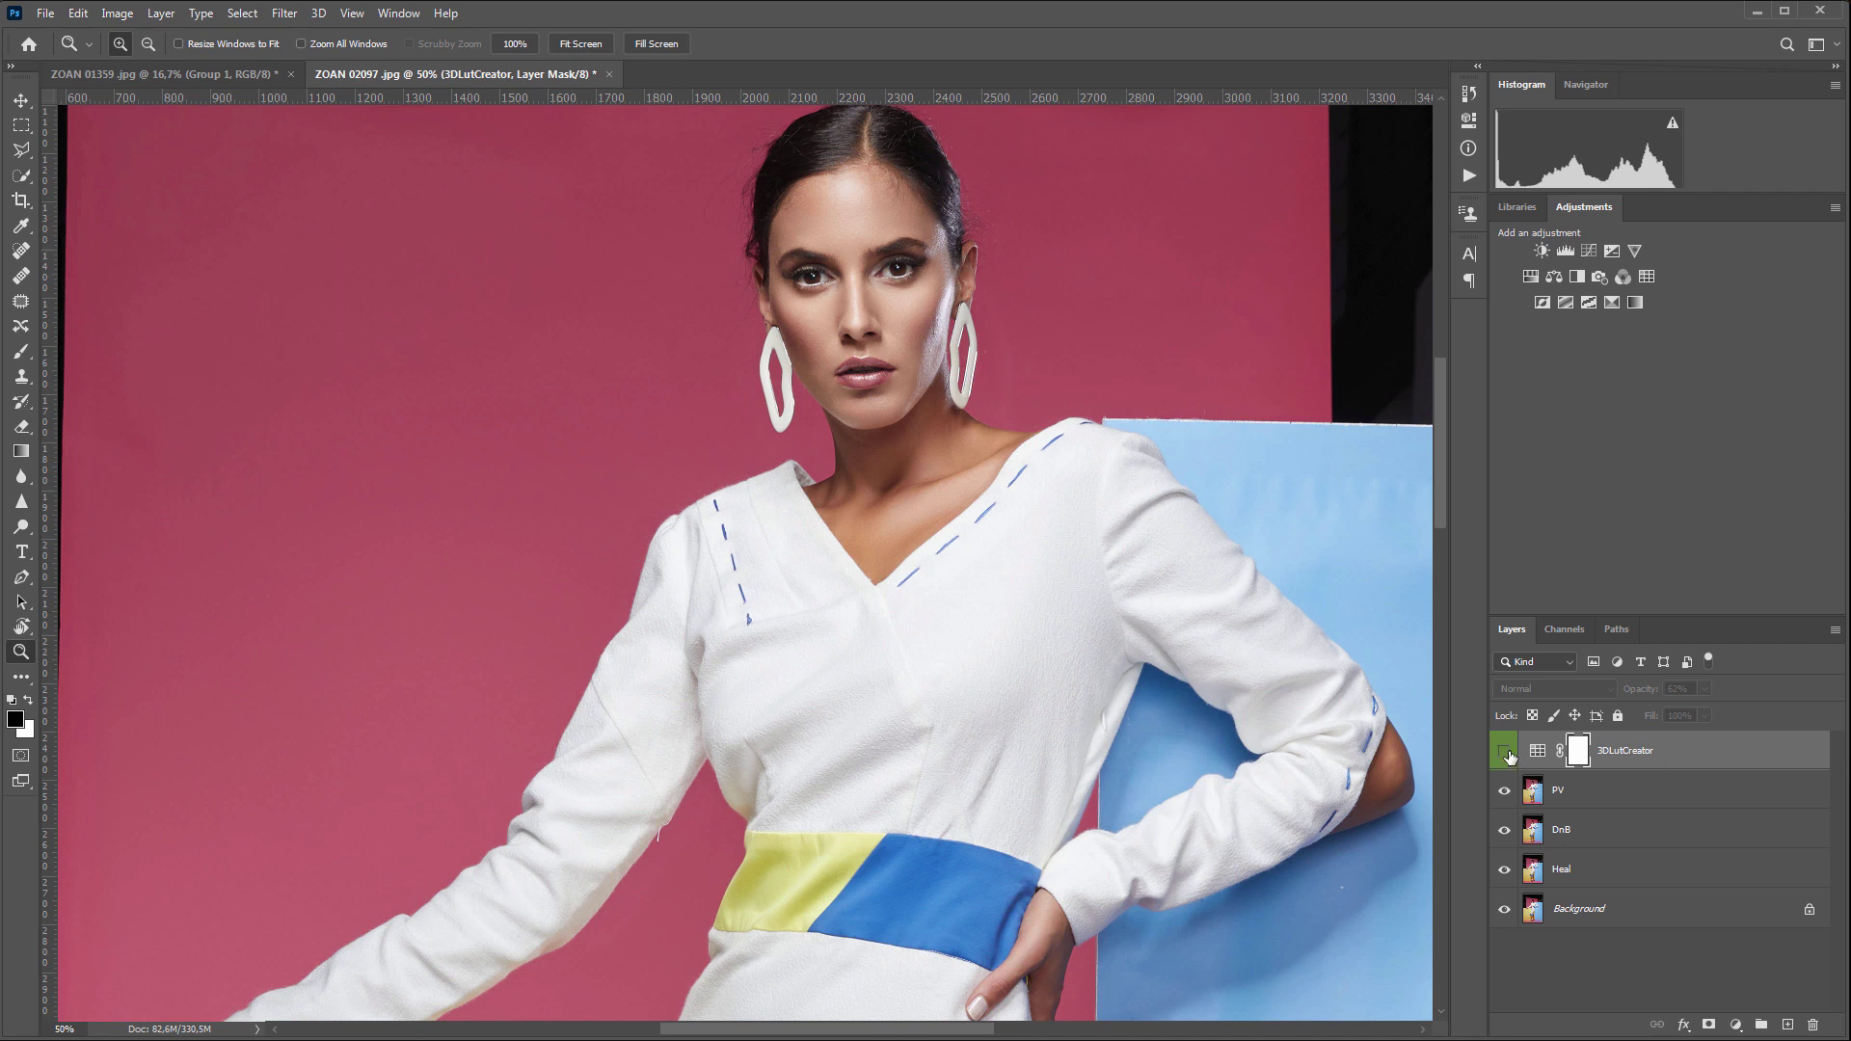
{"action": "left_click", "coordinate": [1504, 751]}
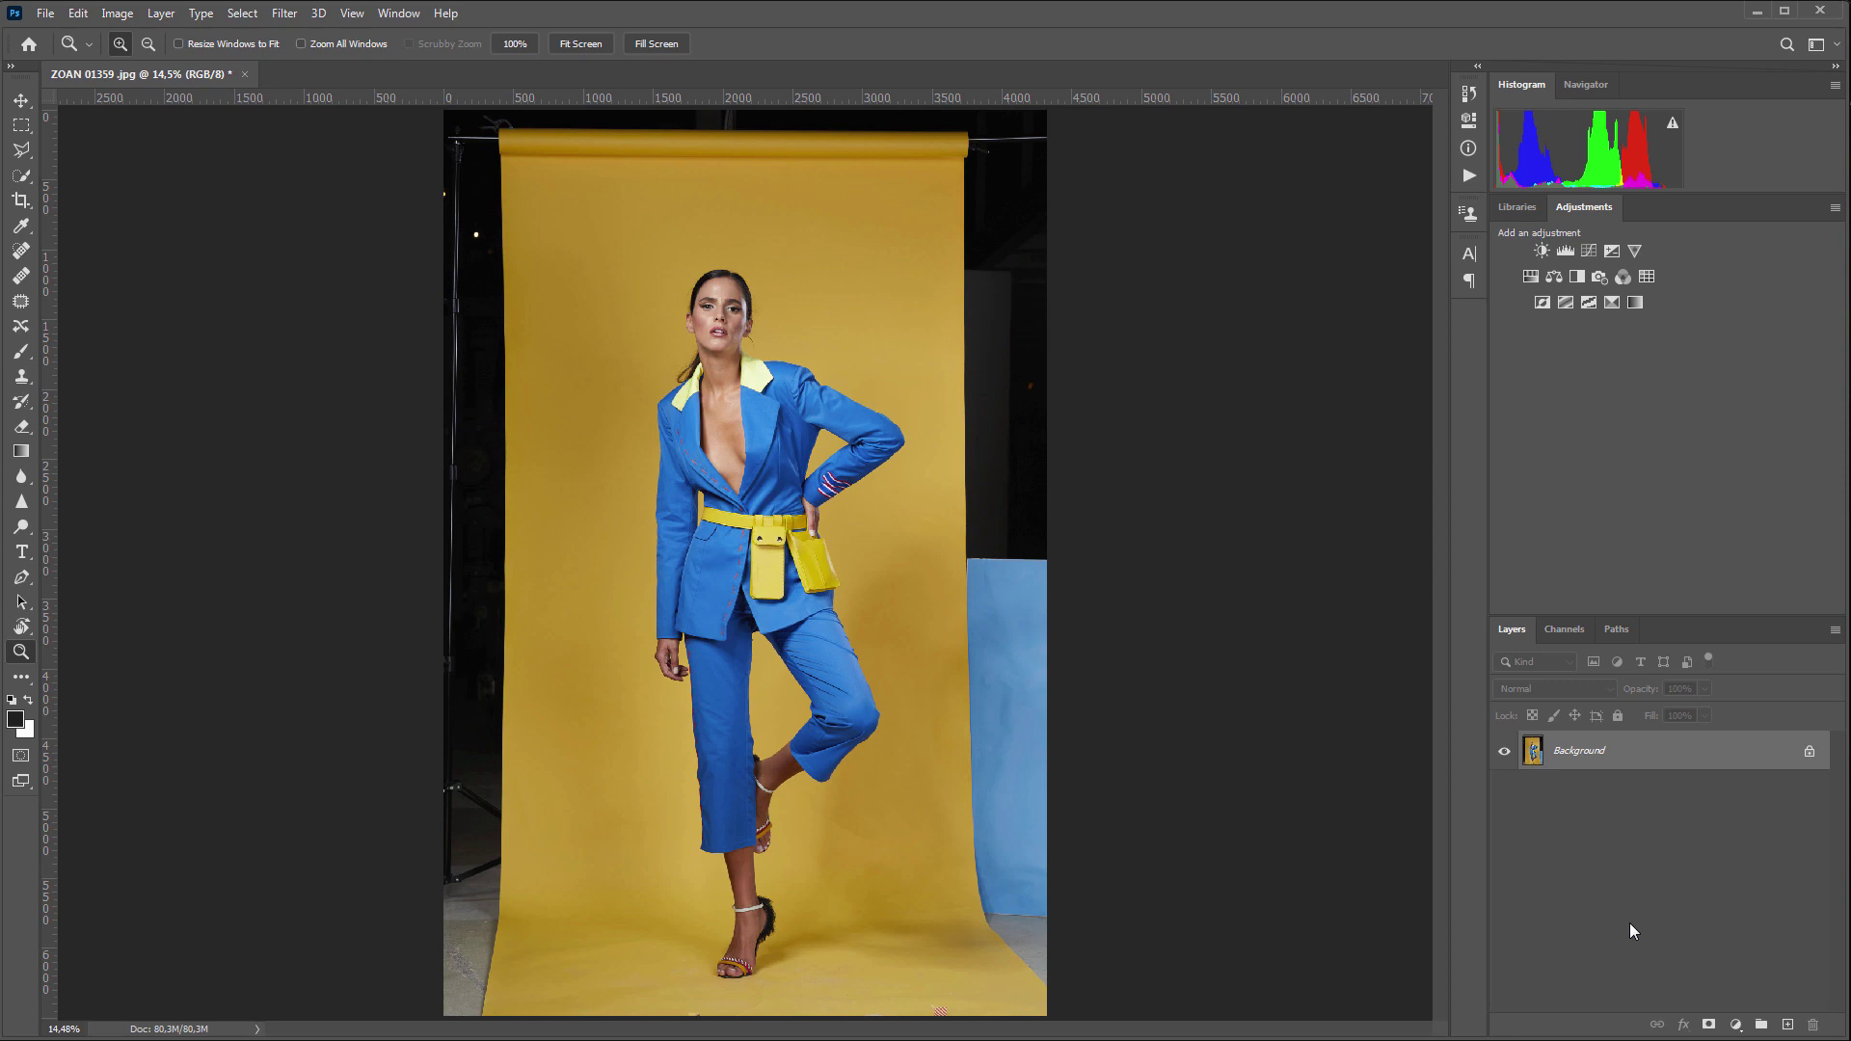
{"action": "left_click_drag", "start_coordinate": [840, 298], "coordinate": [492, 411]}
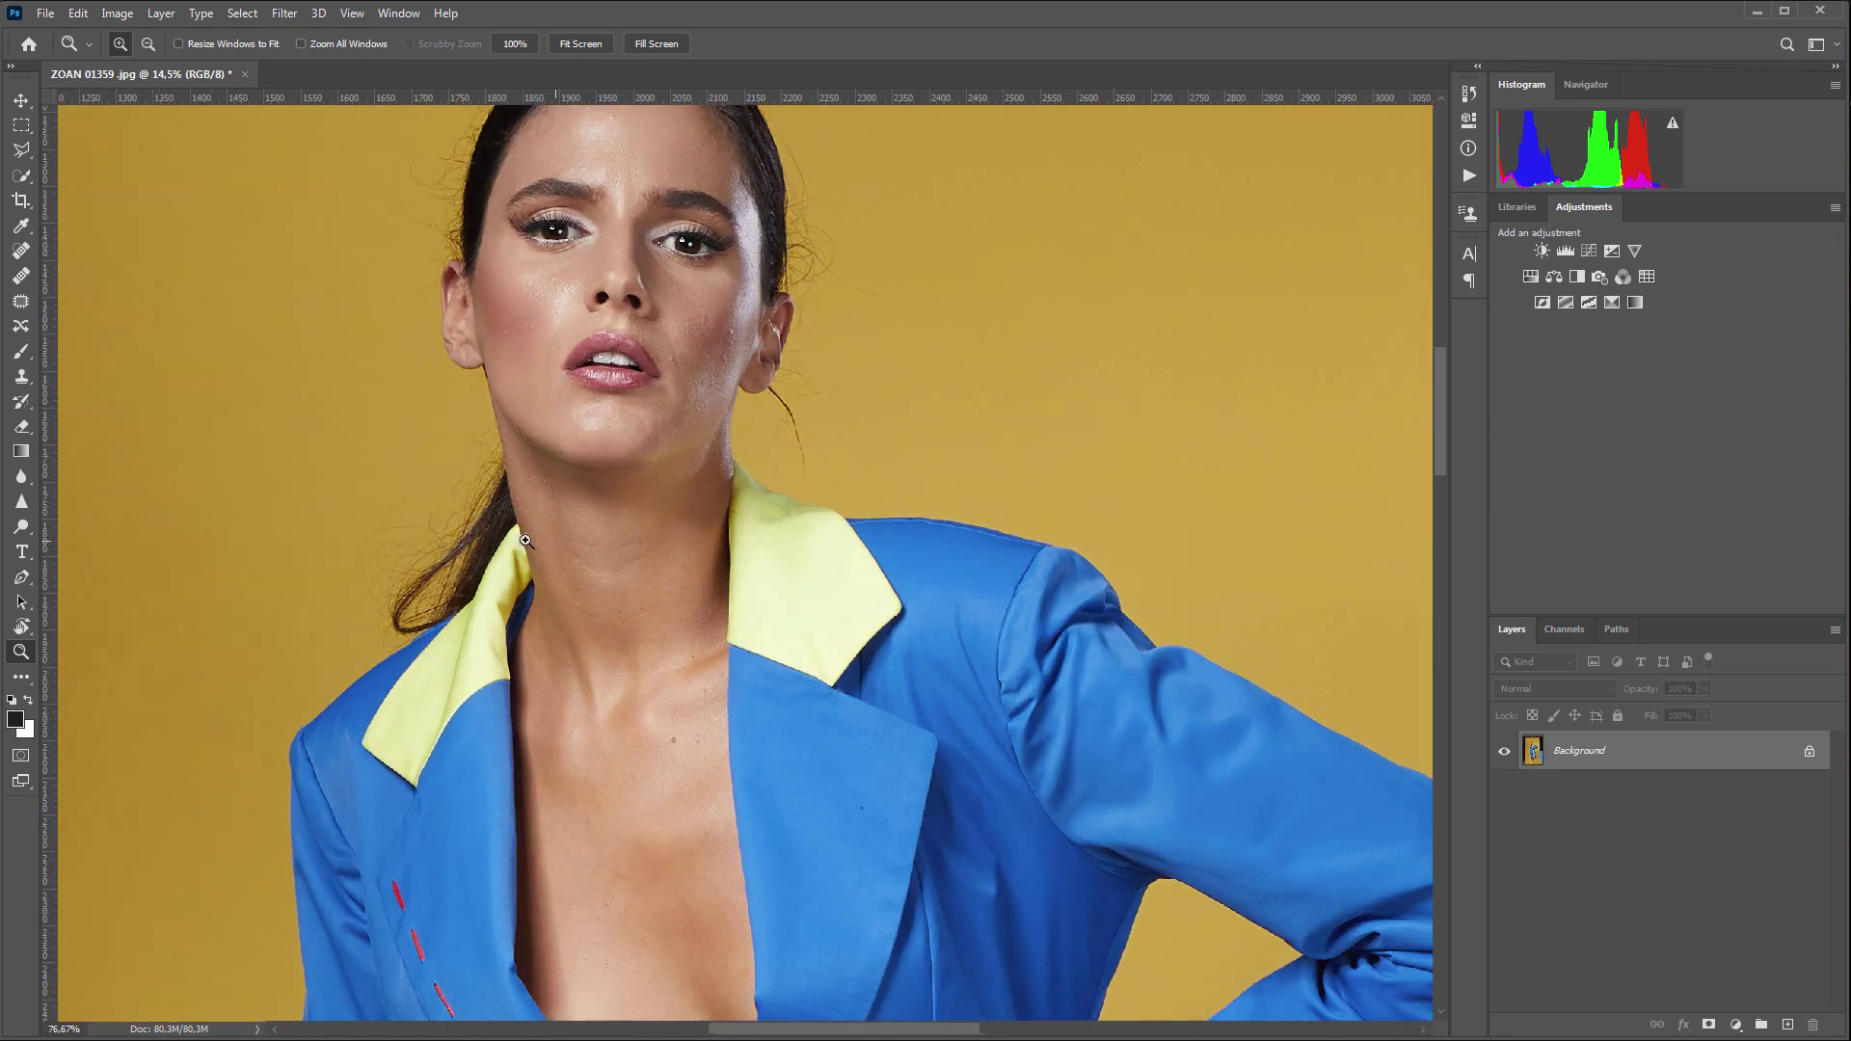
{"action": "left_click_drag", "start_coordinate": [492, 411], "coordinate": [556, 528]}
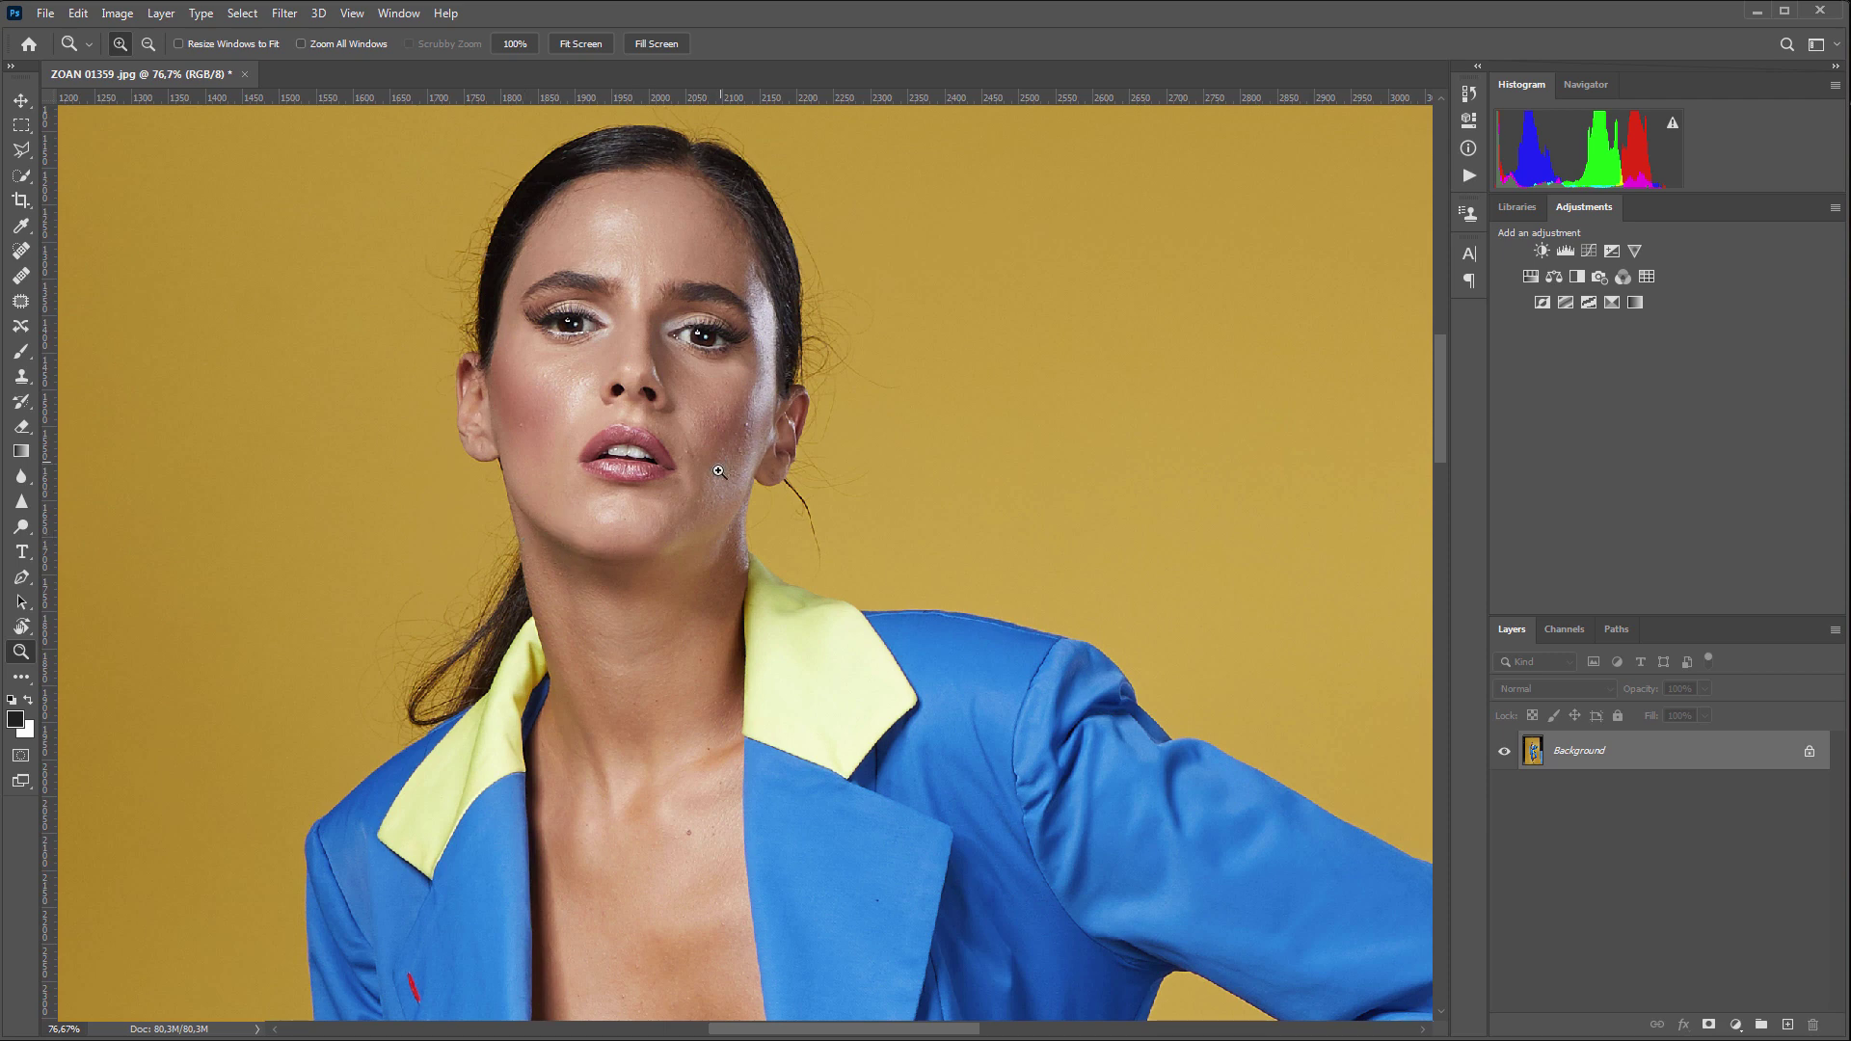
{"action": "left_click", "coordinate": [773, 570], "text": "alt"}
{"action": "left_click", "coordinate": [773, 583], "text": "alt"}
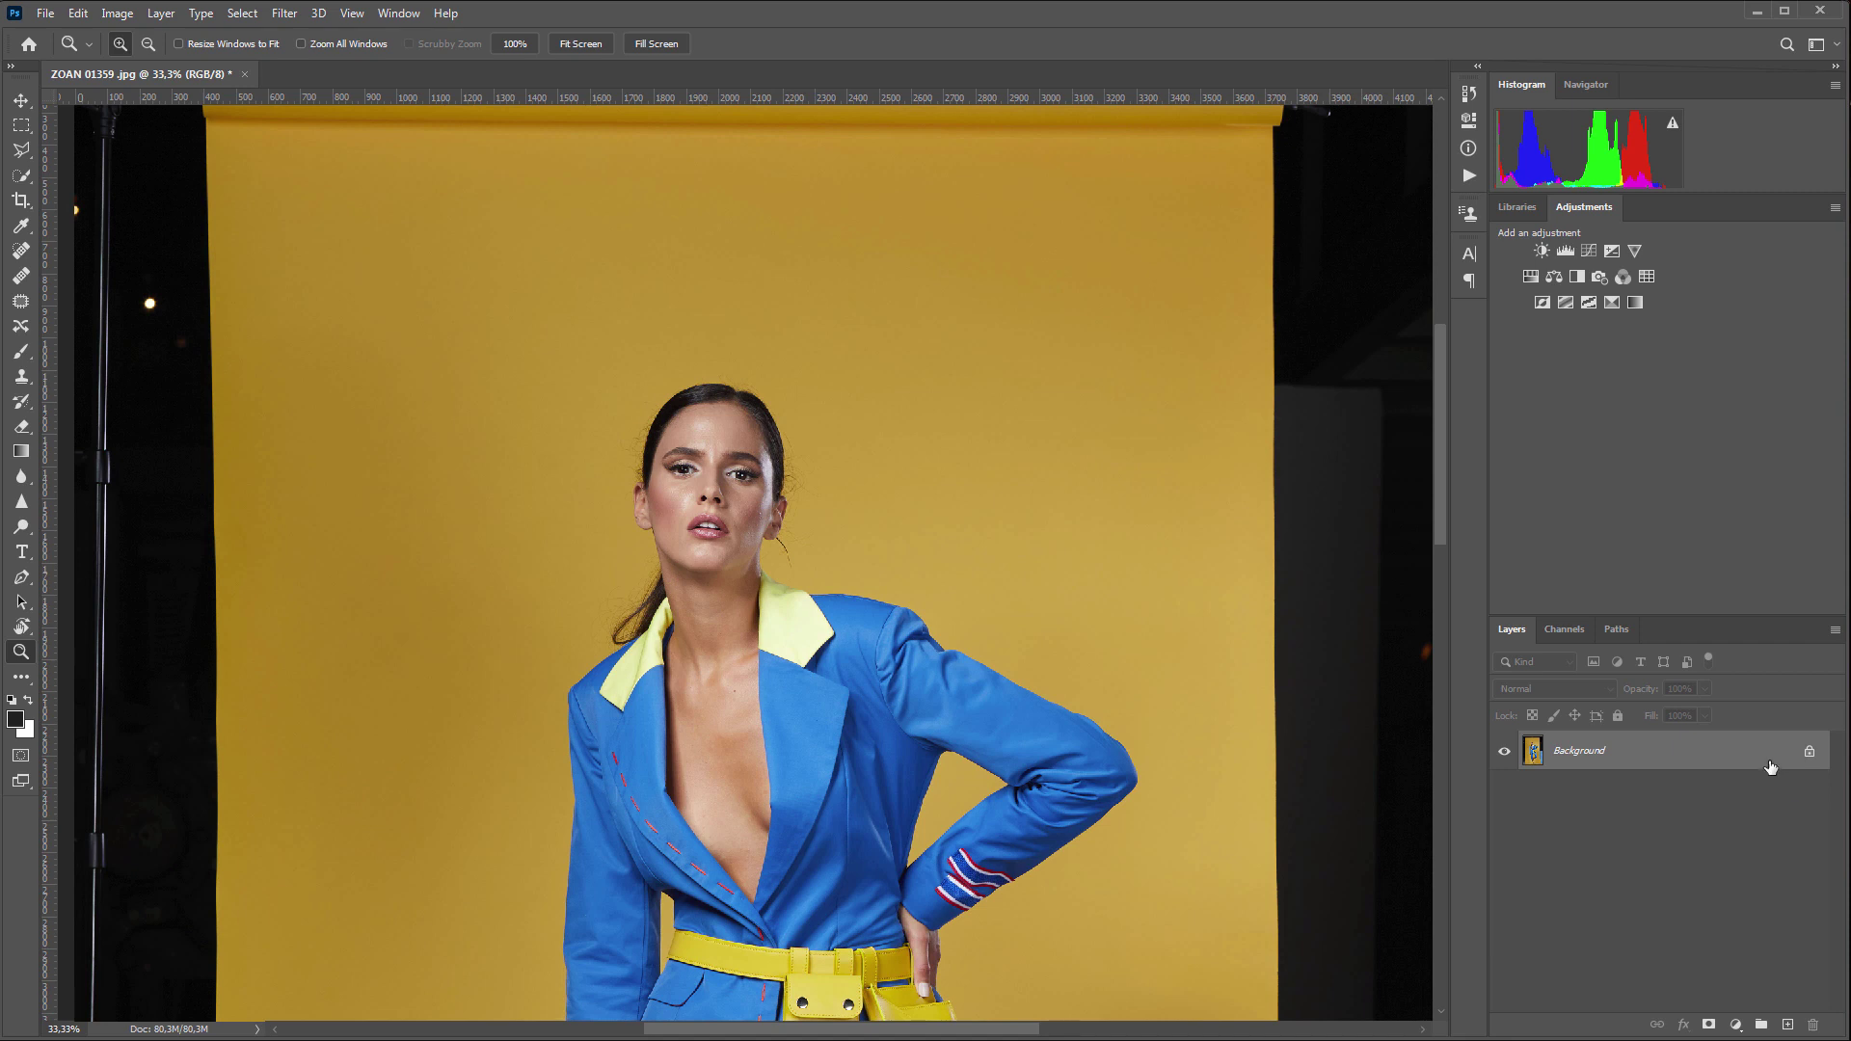
Duplicate the Background layer and marquee-select the face and chest
{"action": "left_click_drag", "start_coordinate": [1768, 763], "coordinate": [1760, 1014]}
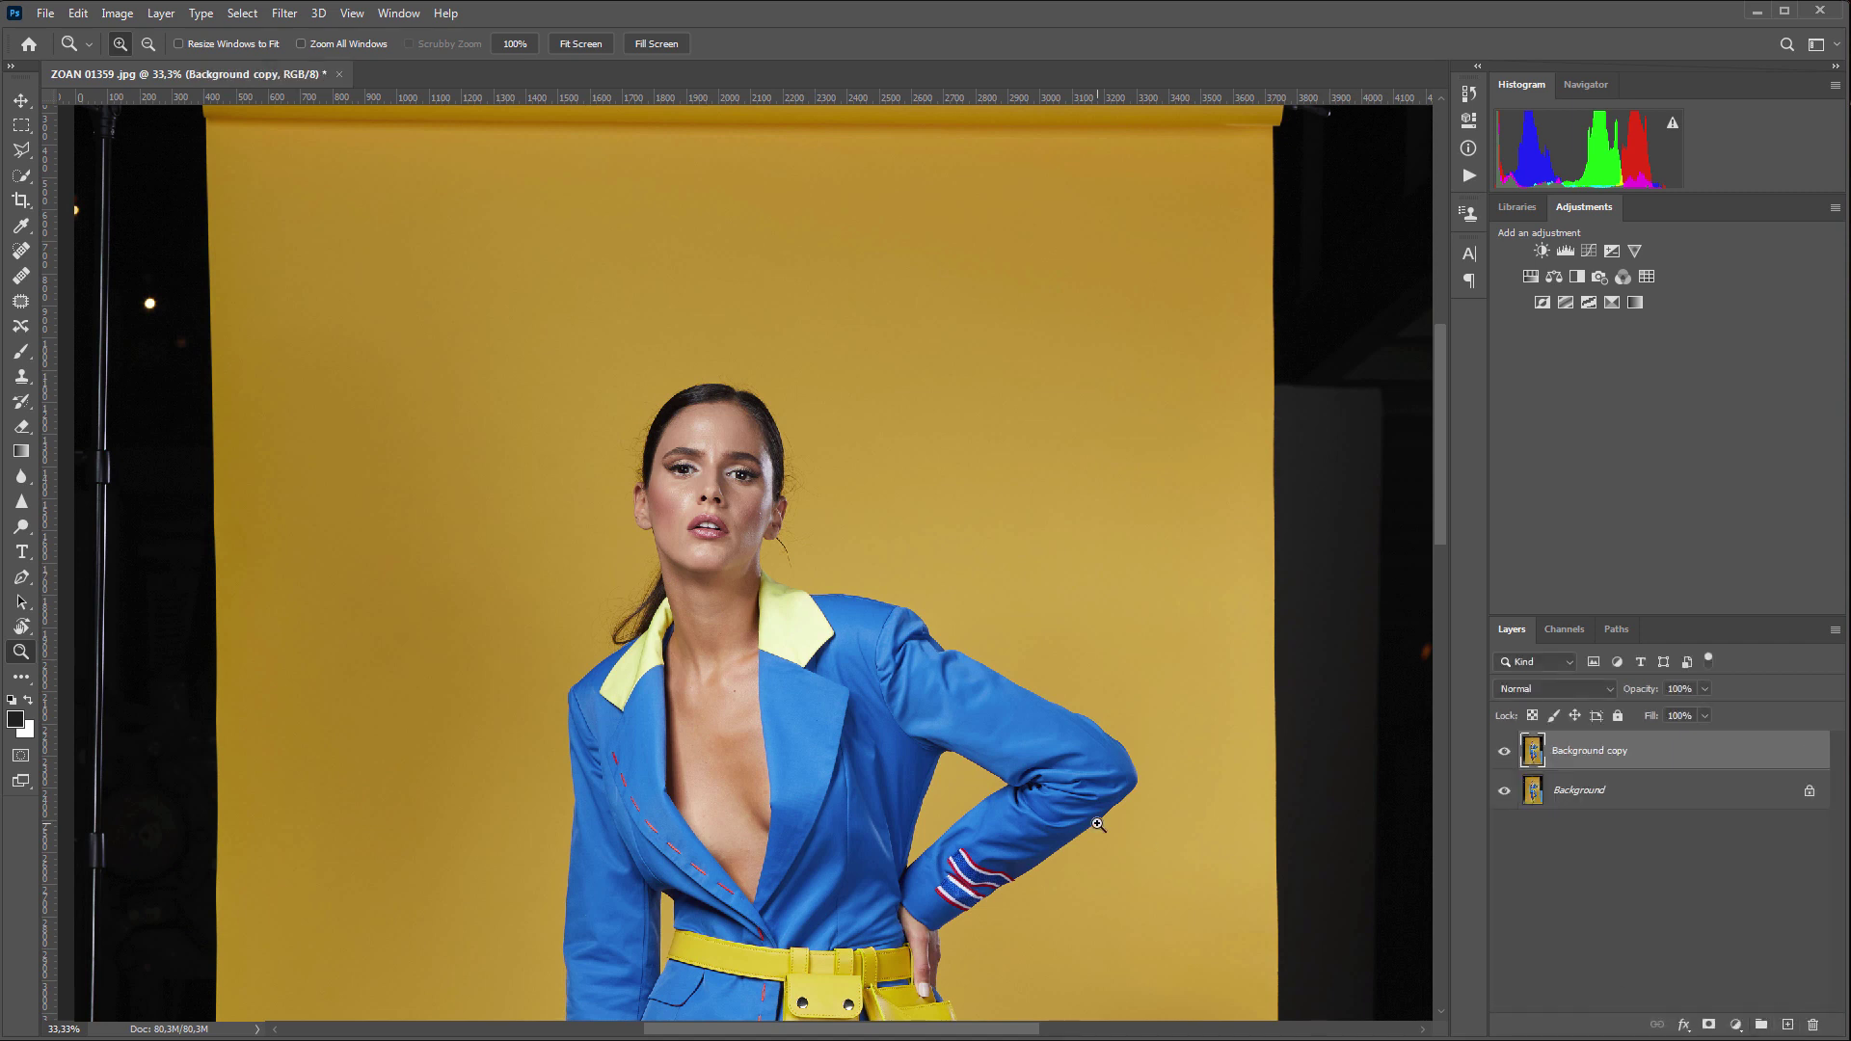
{"action": "left_click_drag", "start_coordinate": [845, 737], "coordinate": [781, 582]}
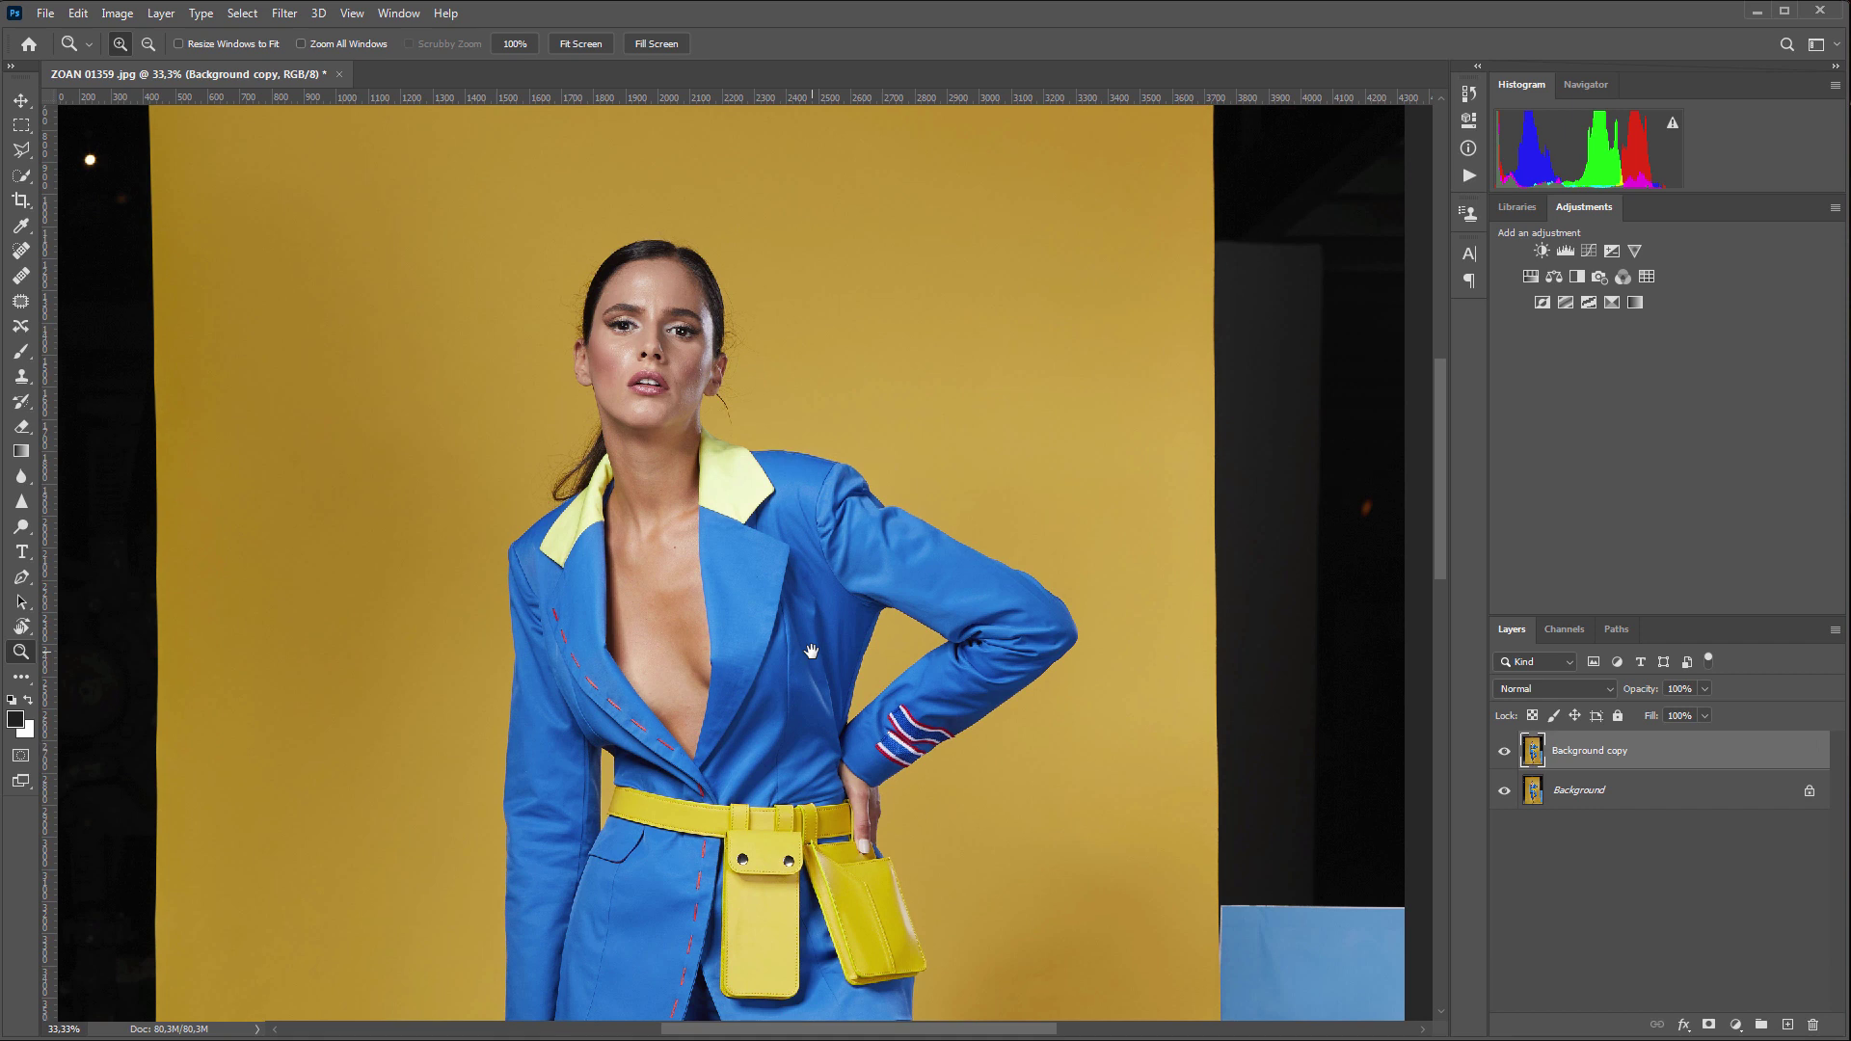
{"action": "key", "text": "m"}
{"action": "left_click_drag", "start_coordinate": [520, 219], "coordinate": [808, 784]}
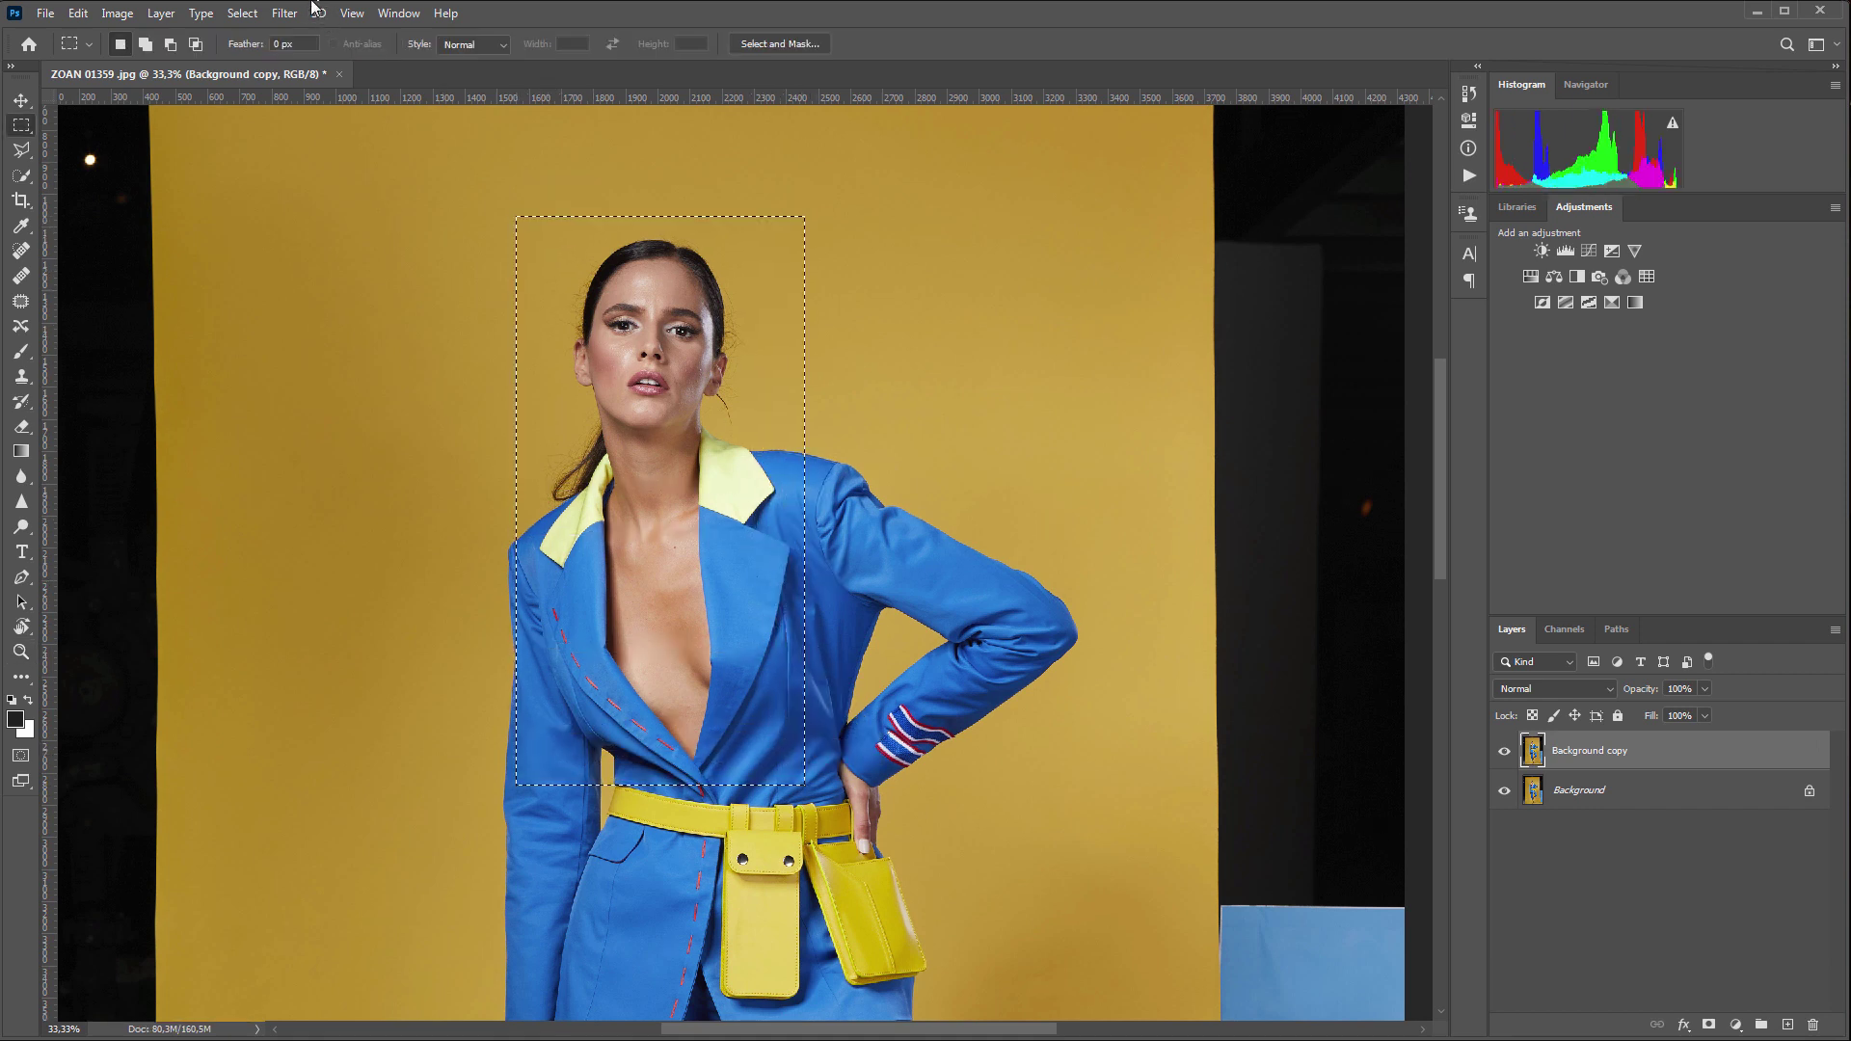
Apply Retouch4me Heal to the selection, then compare the healed copy against the original
{"action": "left_click", "coordinate": [284, 14]}
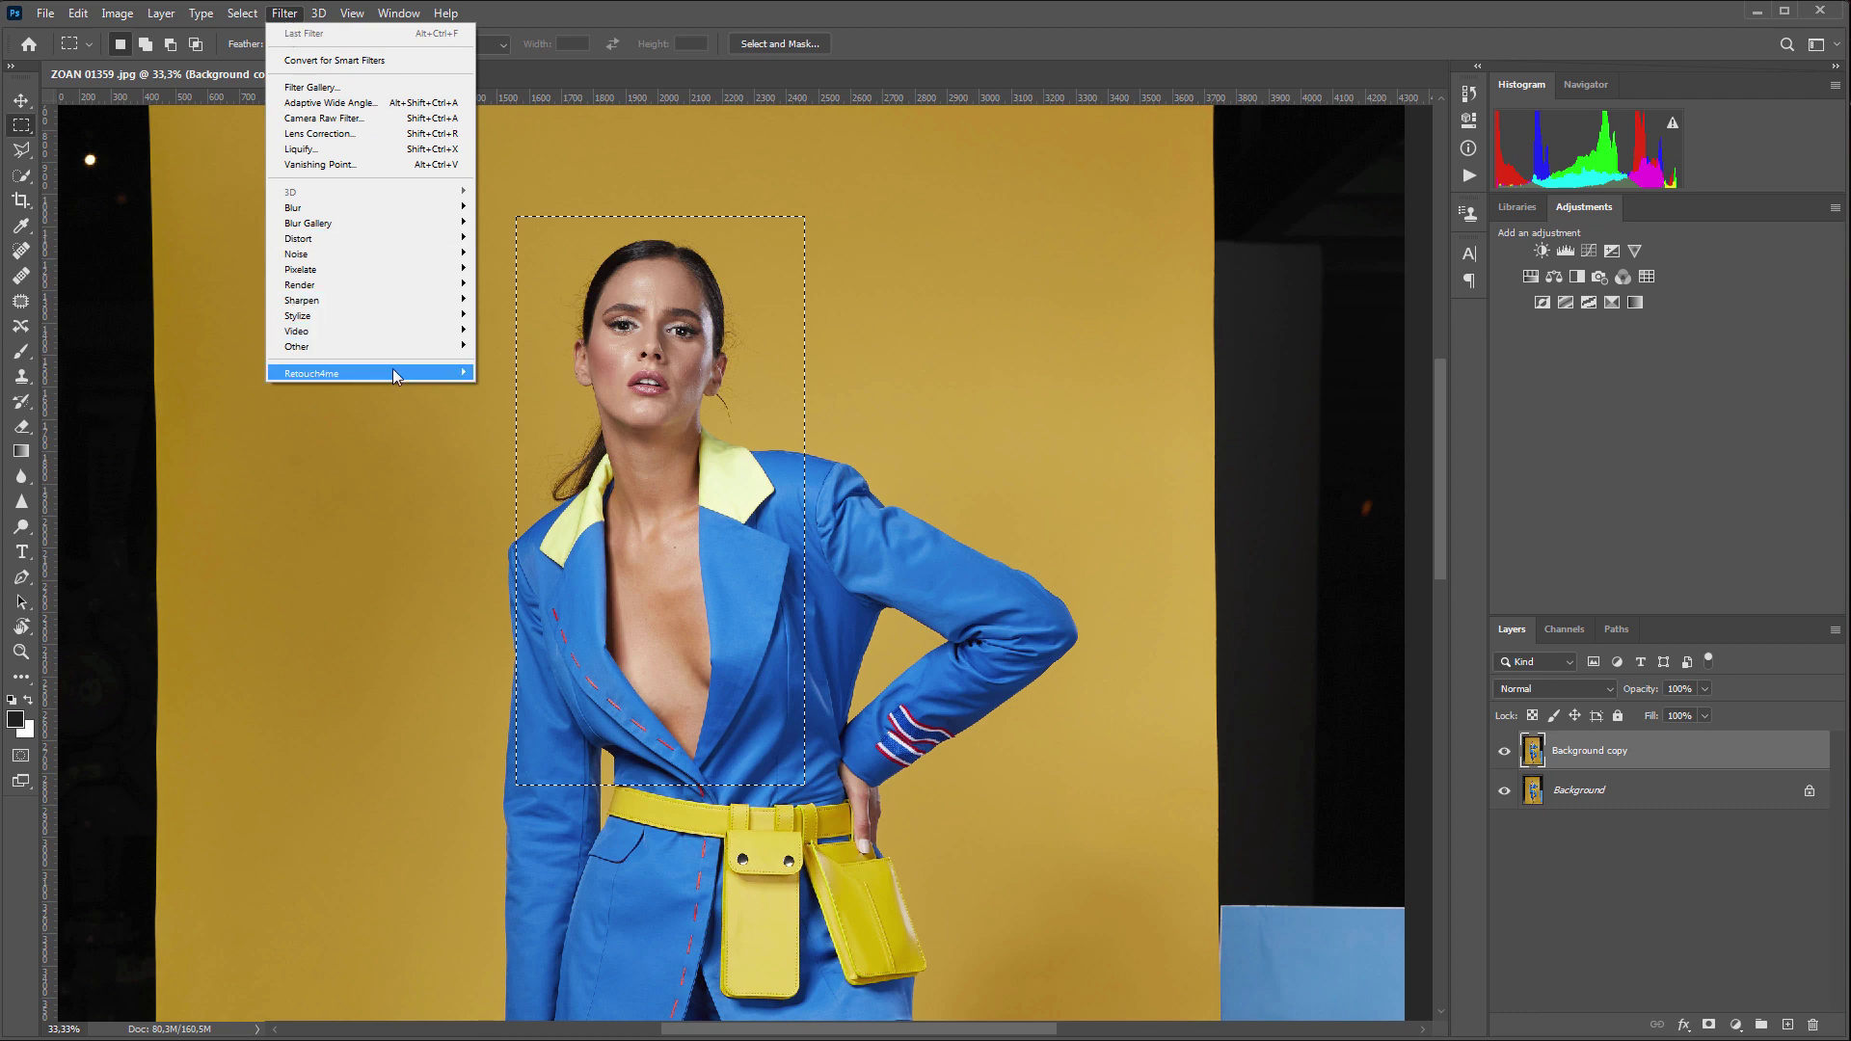
{"action": "mouse_move", "coordinate": [370, 374]}
{"action": "left_click", "coordinate": [549, 402]}
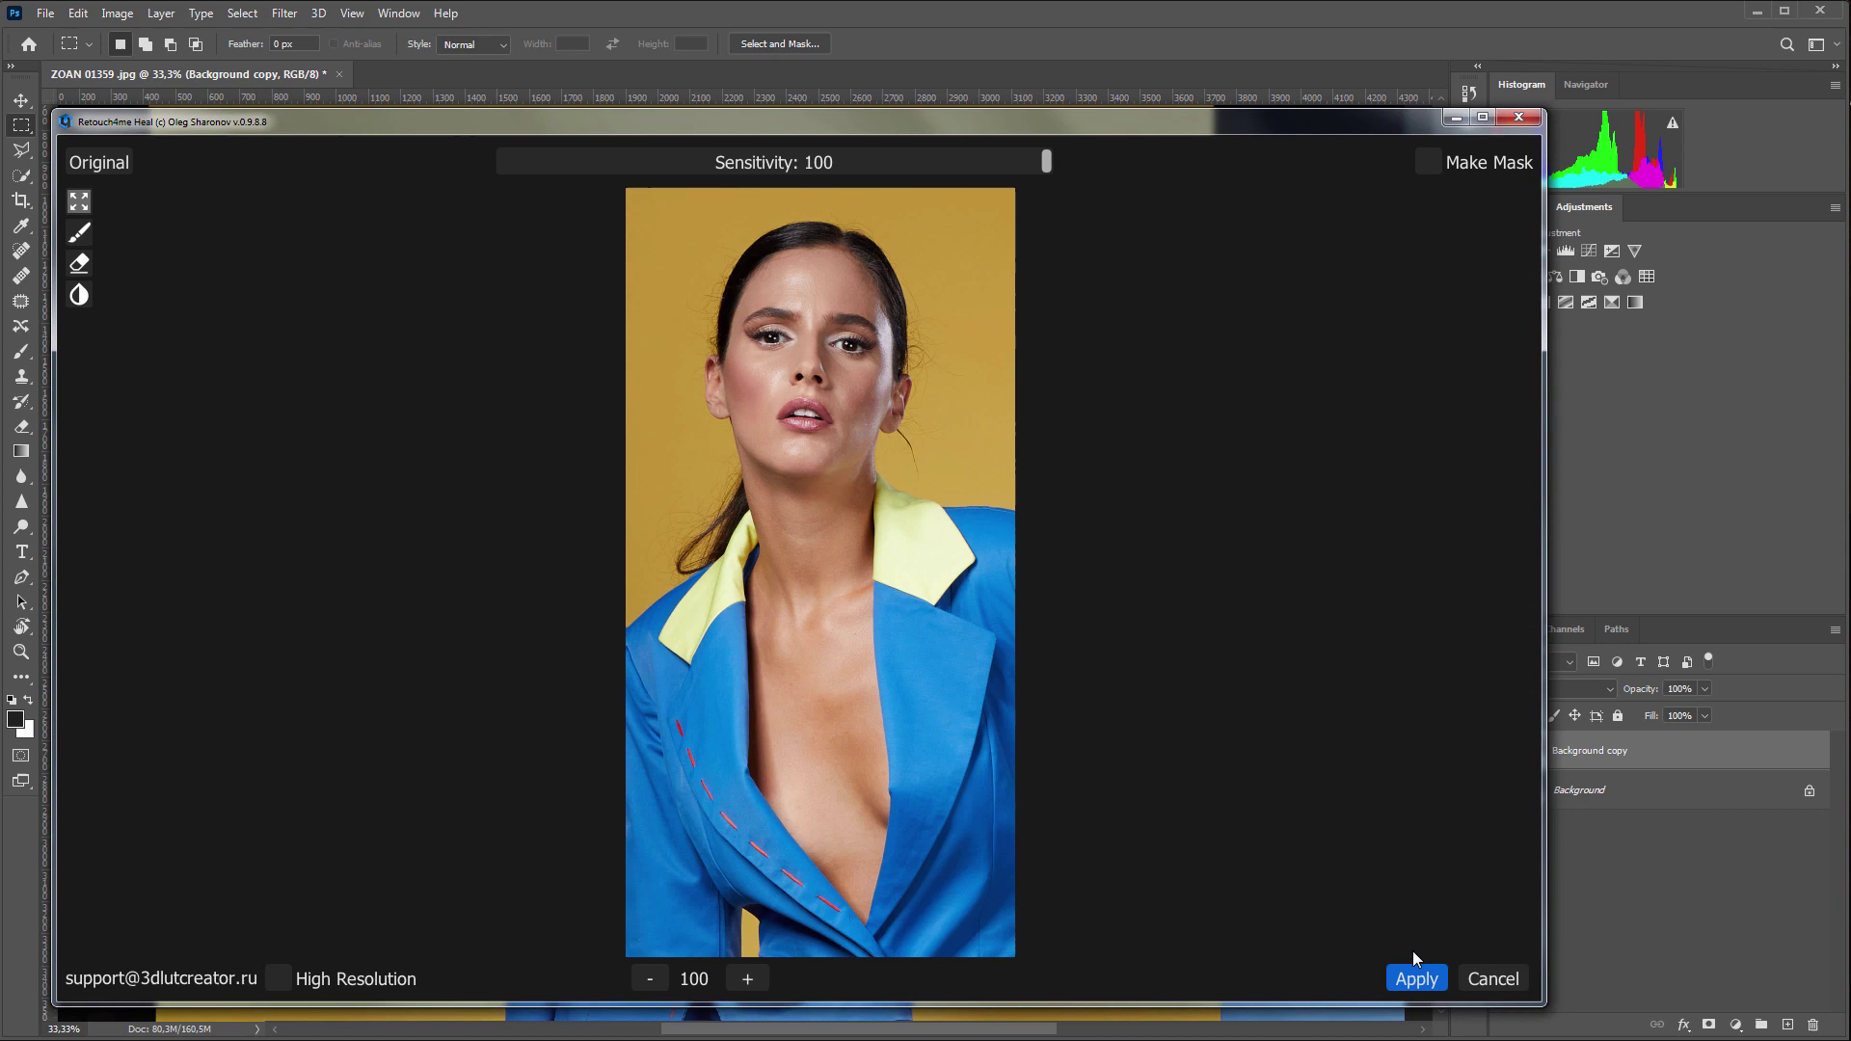
{"action": "left_click", "coordinate": [1417, 978]}
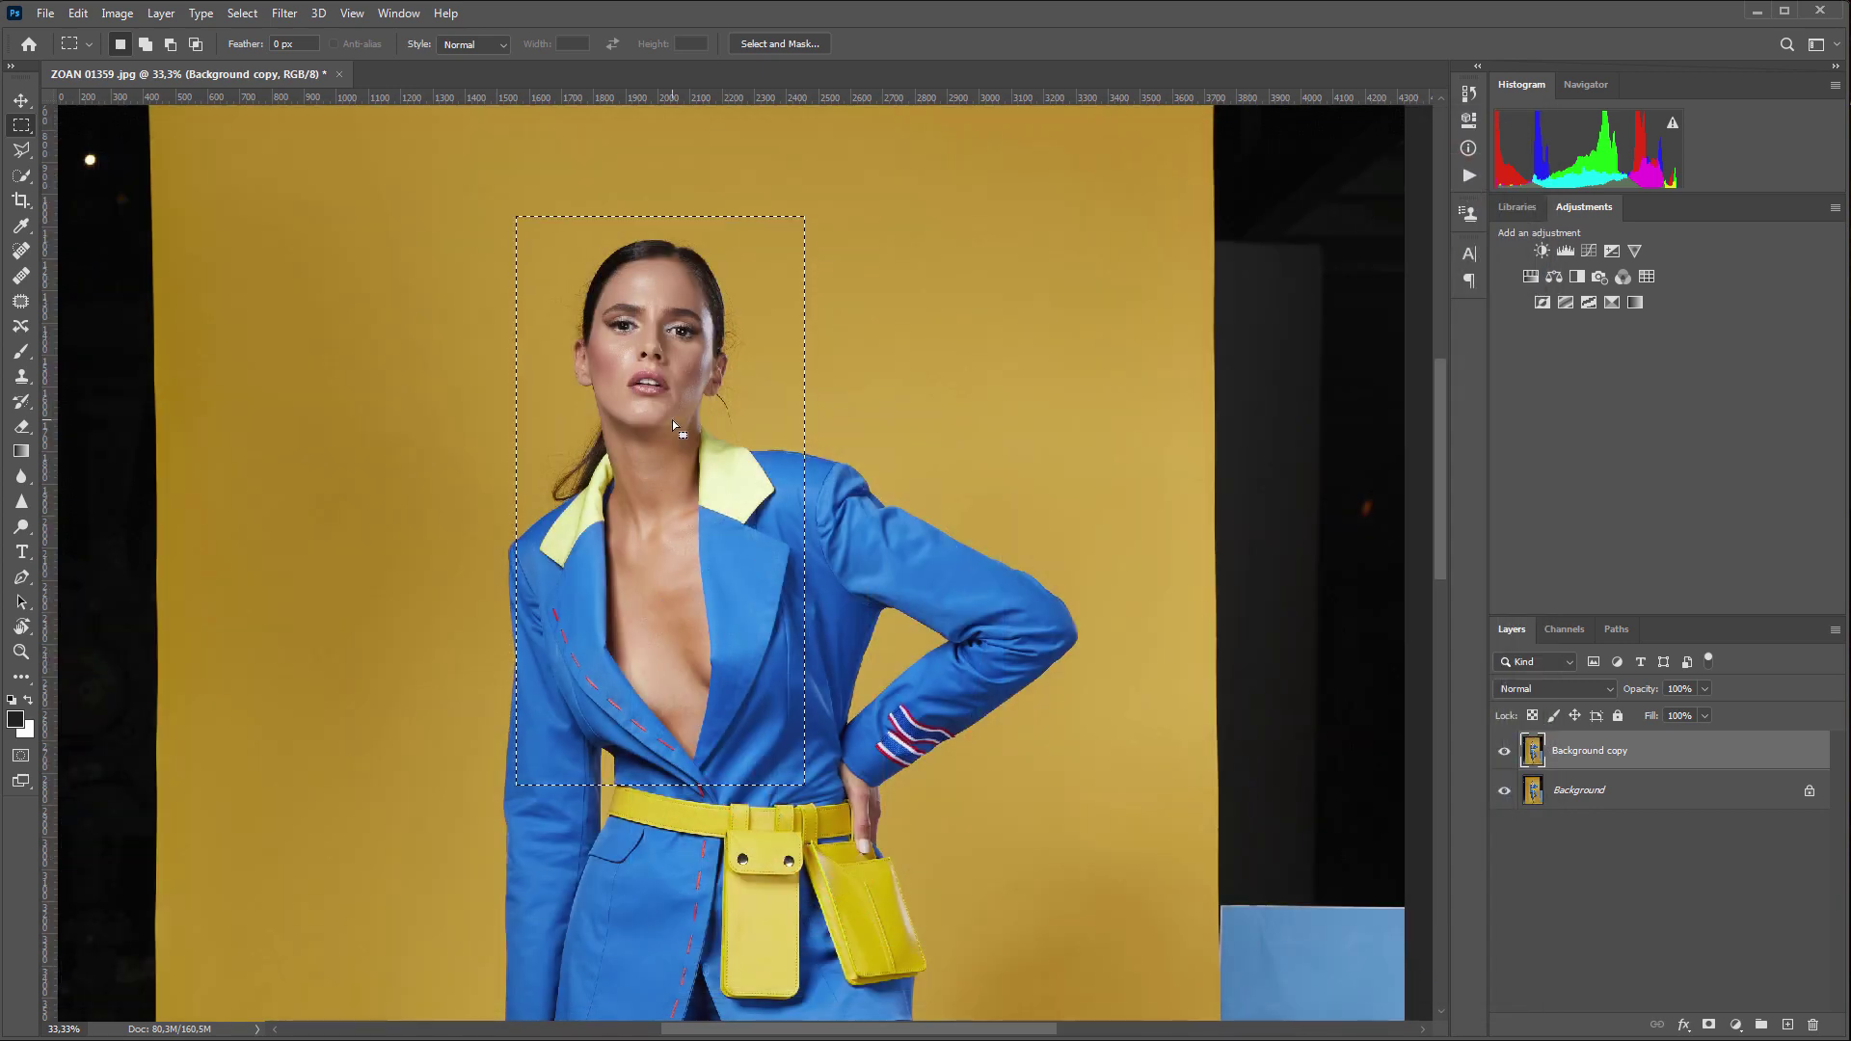
{"action": "scroll", "coordinate": [659, 408], "scroll_direction": "up", "scroll_amount": 2}
{"action": "scroll", "coordinate": [660, 408], "scroll_direction": "up", "scroll_amount": 2}
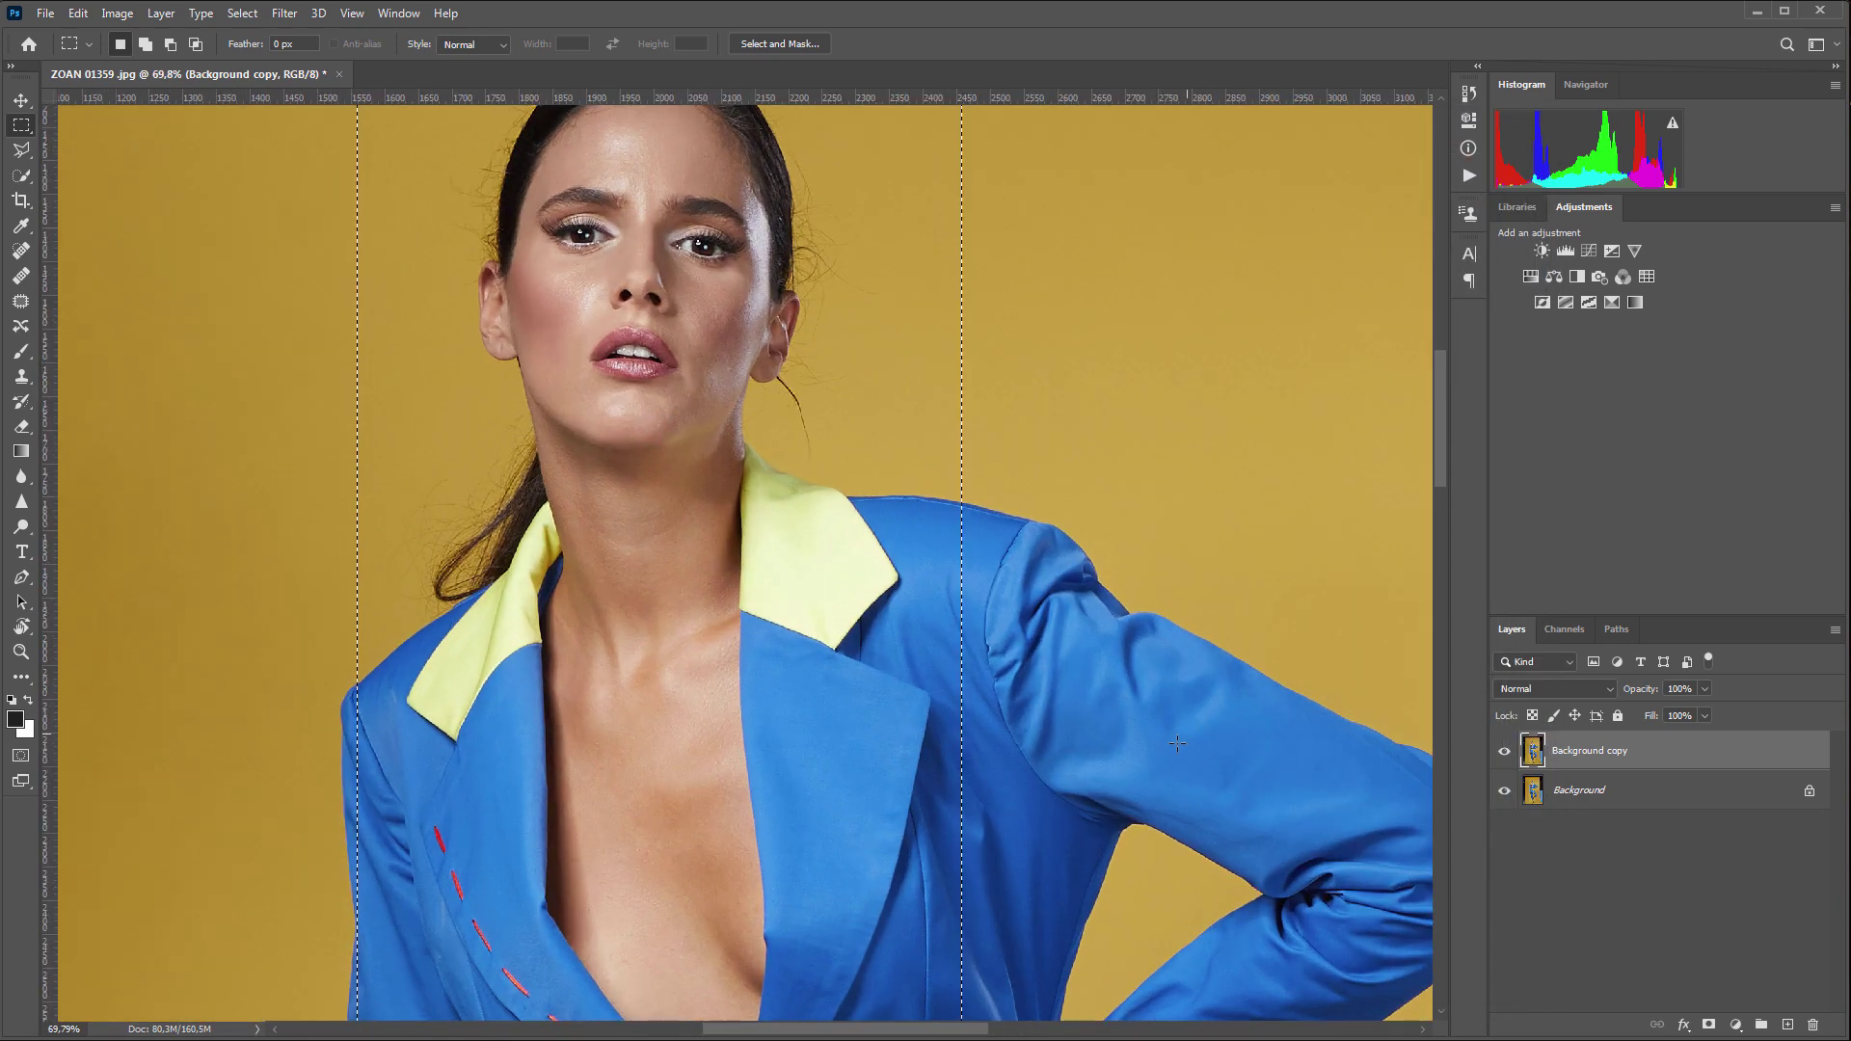
{"action": "left_click", "coordinate": [1503, 750]}
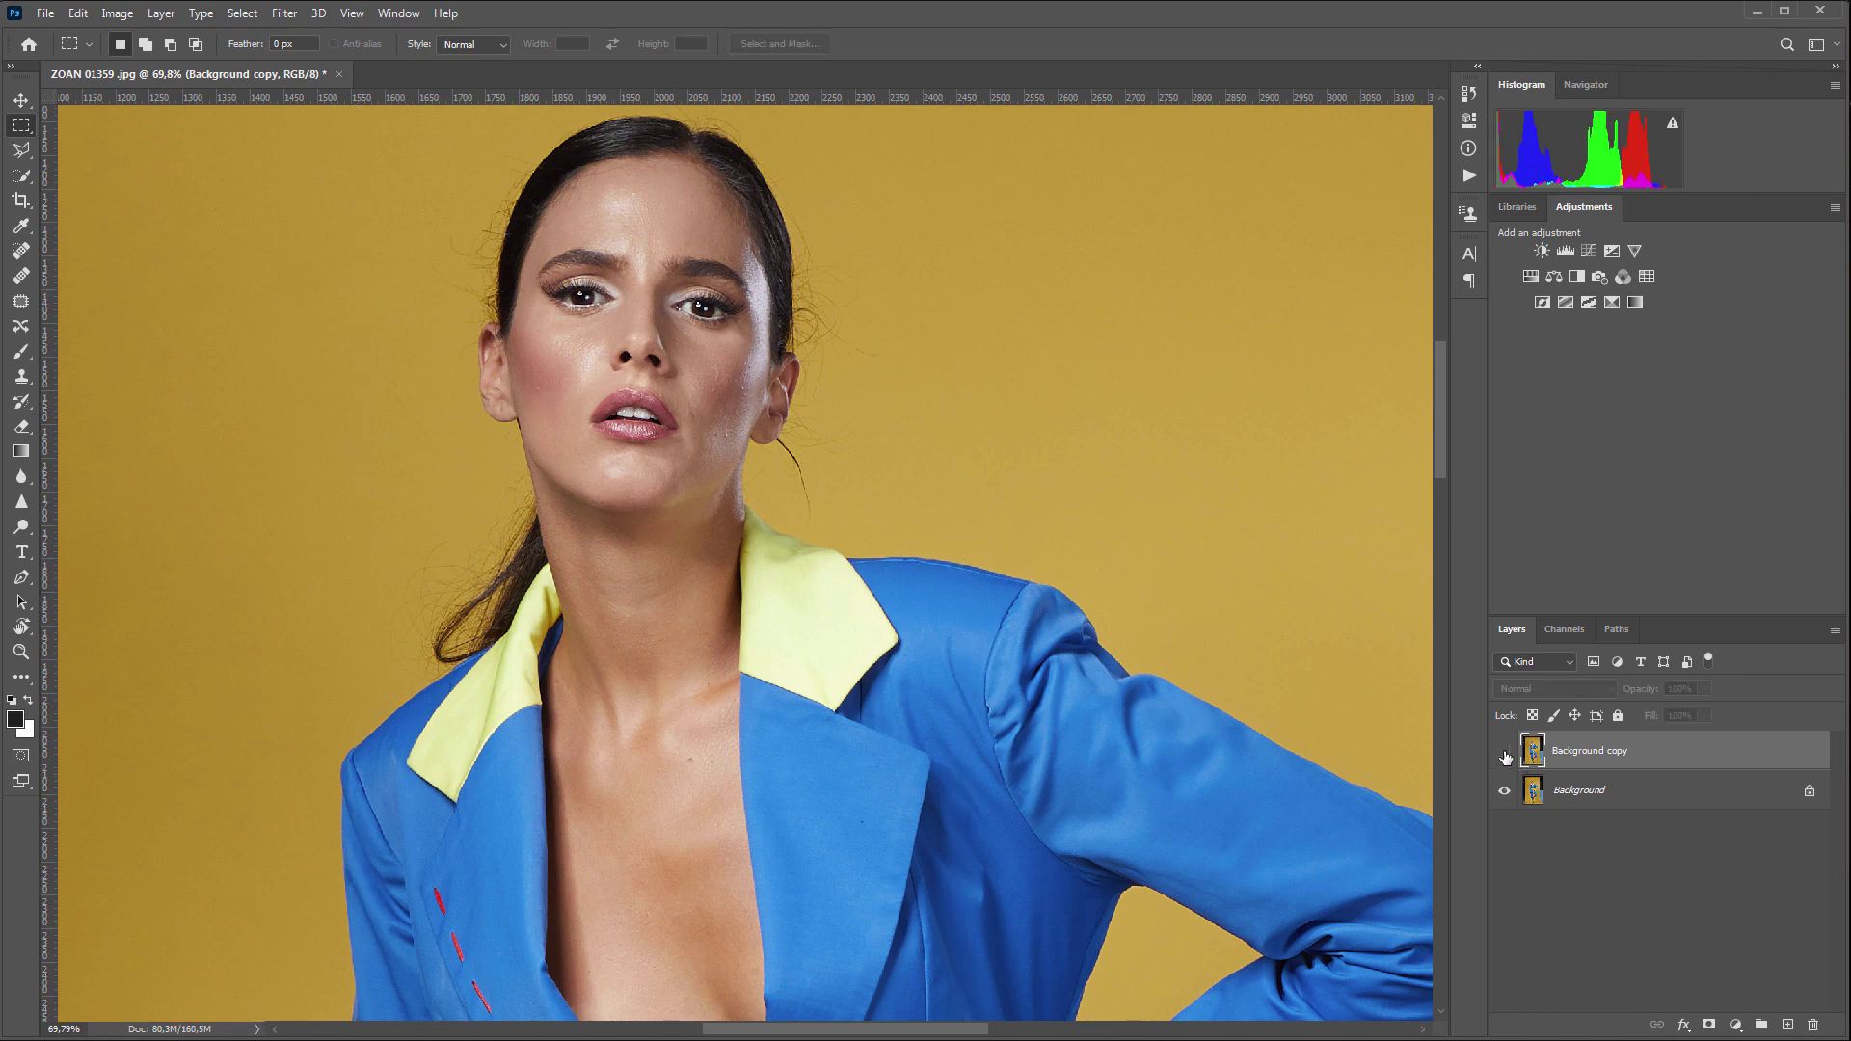
{"action": "left_click", "coordinate": [1505, 753]}
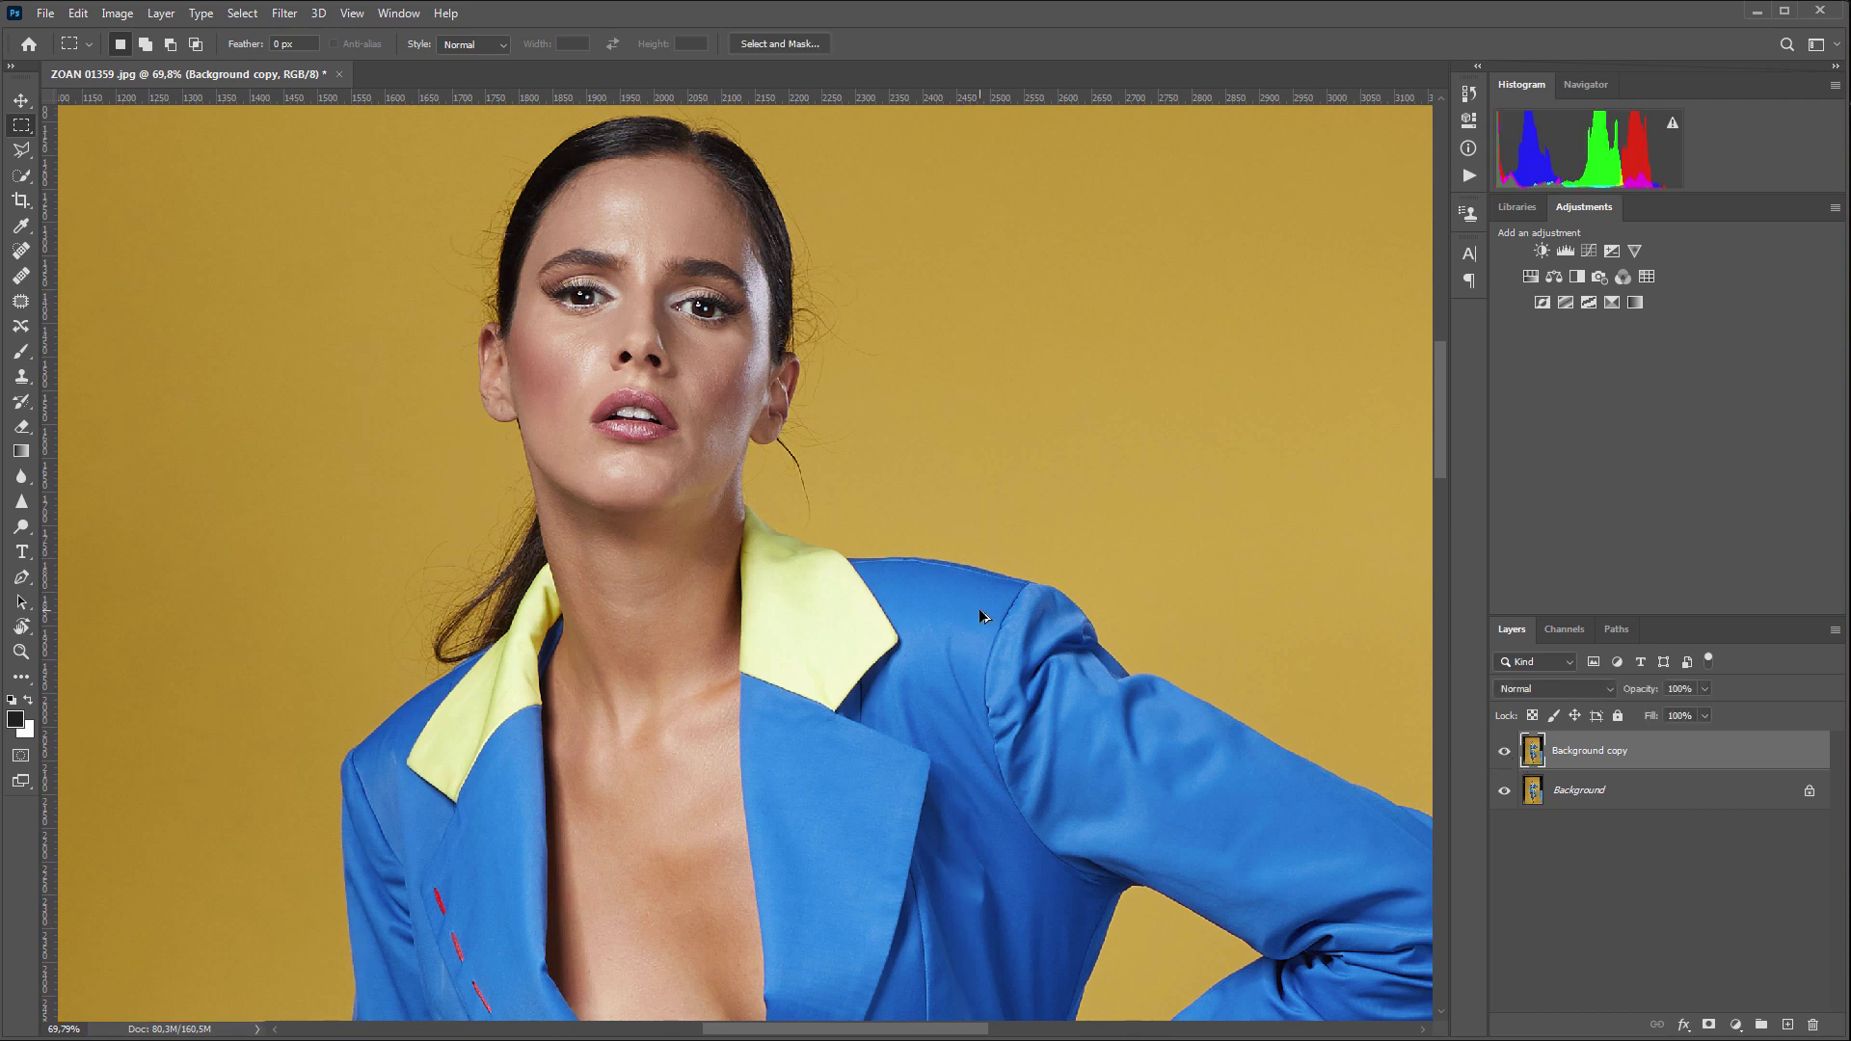
{"action": "scroll", "coordinate": [990, 622], "scroll_direction": "down", "scroll_amount": 2}
Rename the healed layer 'Heal' and duplicate it
{"action": "double_click", "coordinate": [1610, 750]}
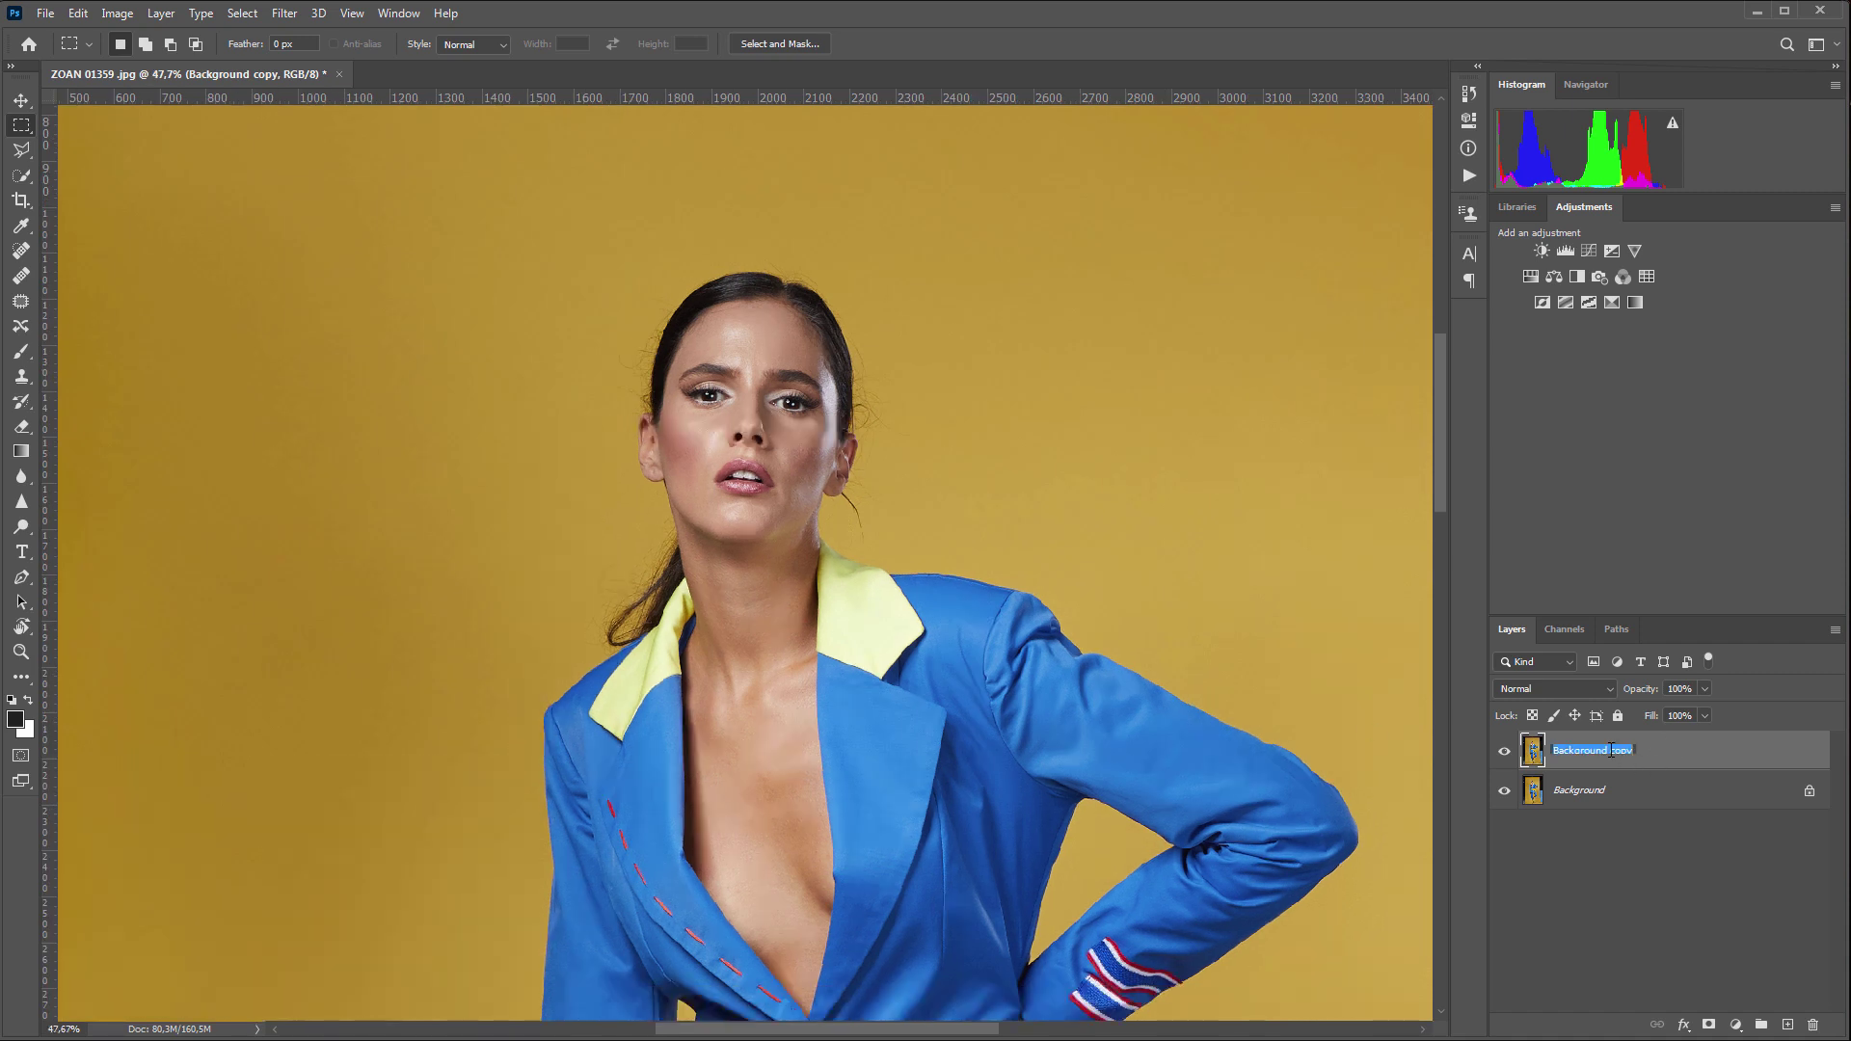
{"action": "type", "text": "Heal"}
{"action": "key", "text": "Return"}
{"action": "left_click_drag", "start_coordinate": [1612, 751], "coordinate": [1787, 1024]}
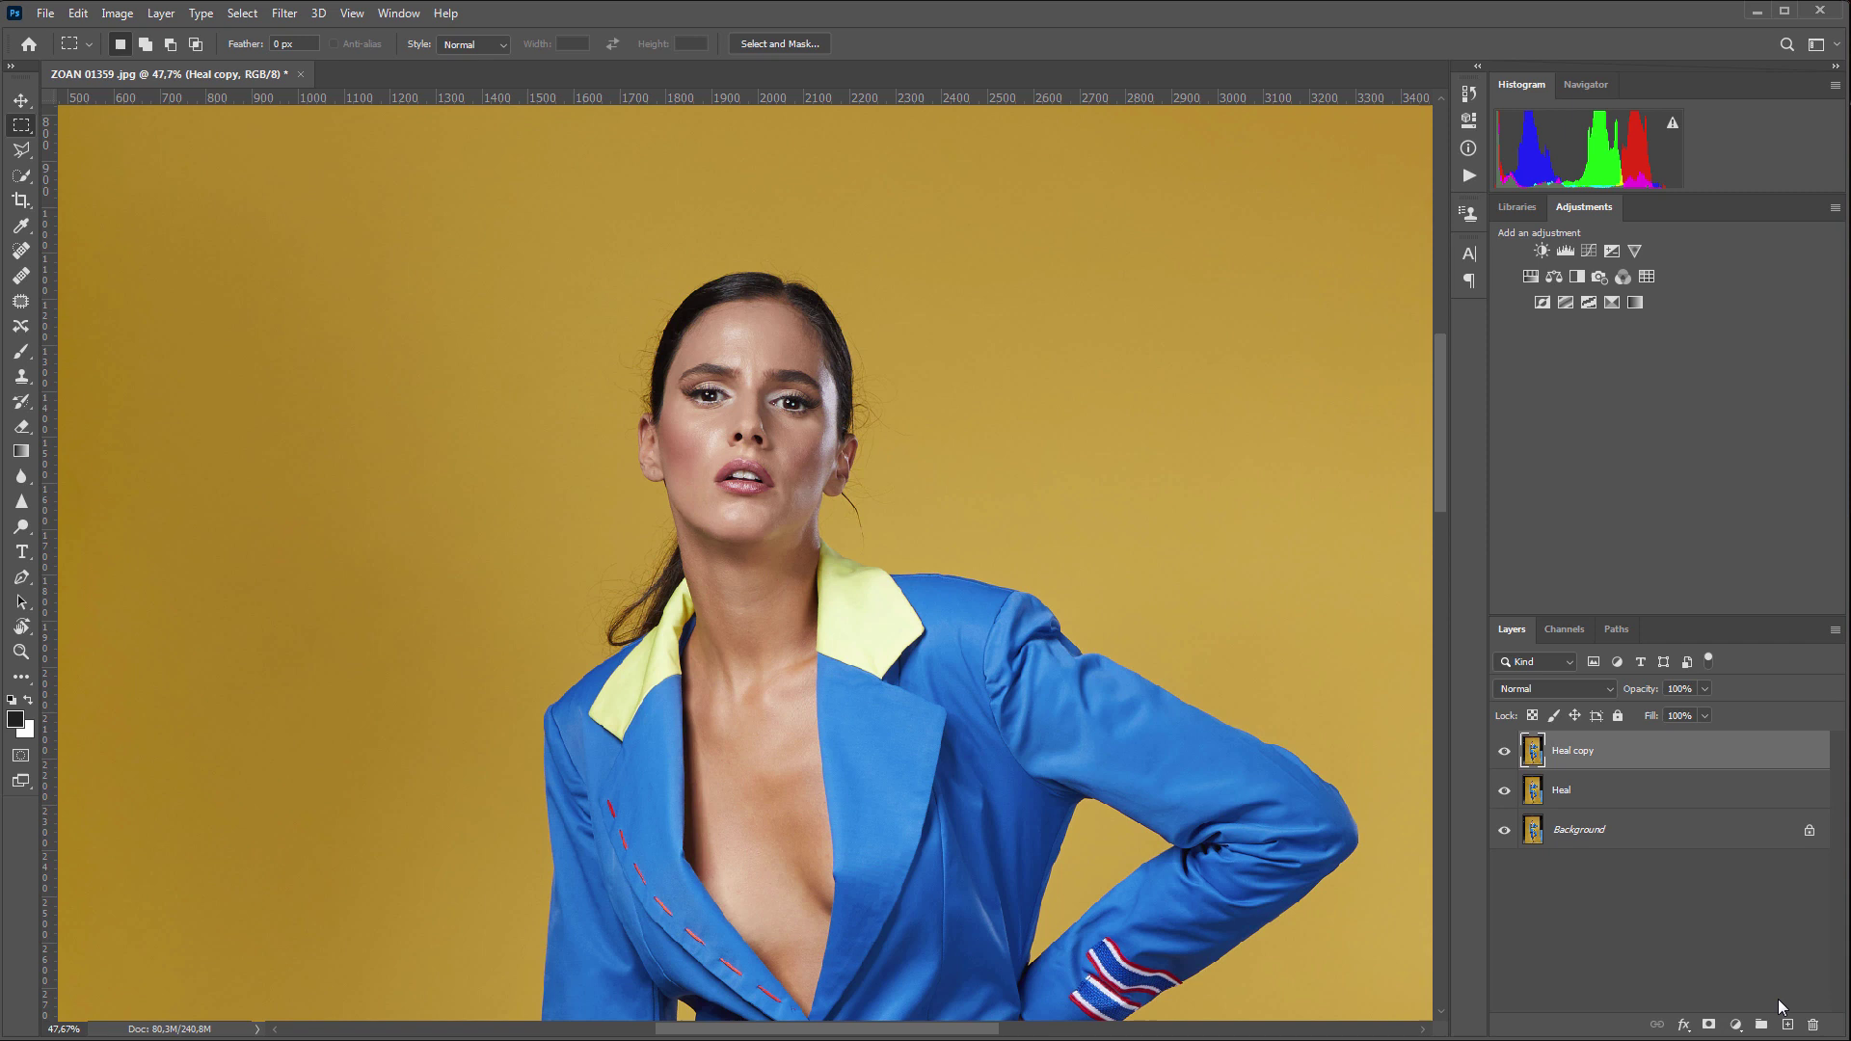
Name the copy 'DnB' and launch Retouch4me DodgeBurn on it
{"action": "double_click", "coordinate": [1568, 751]}
{"action": "type", "text": "DnB"}
{"action": "key", "text": "Return"}
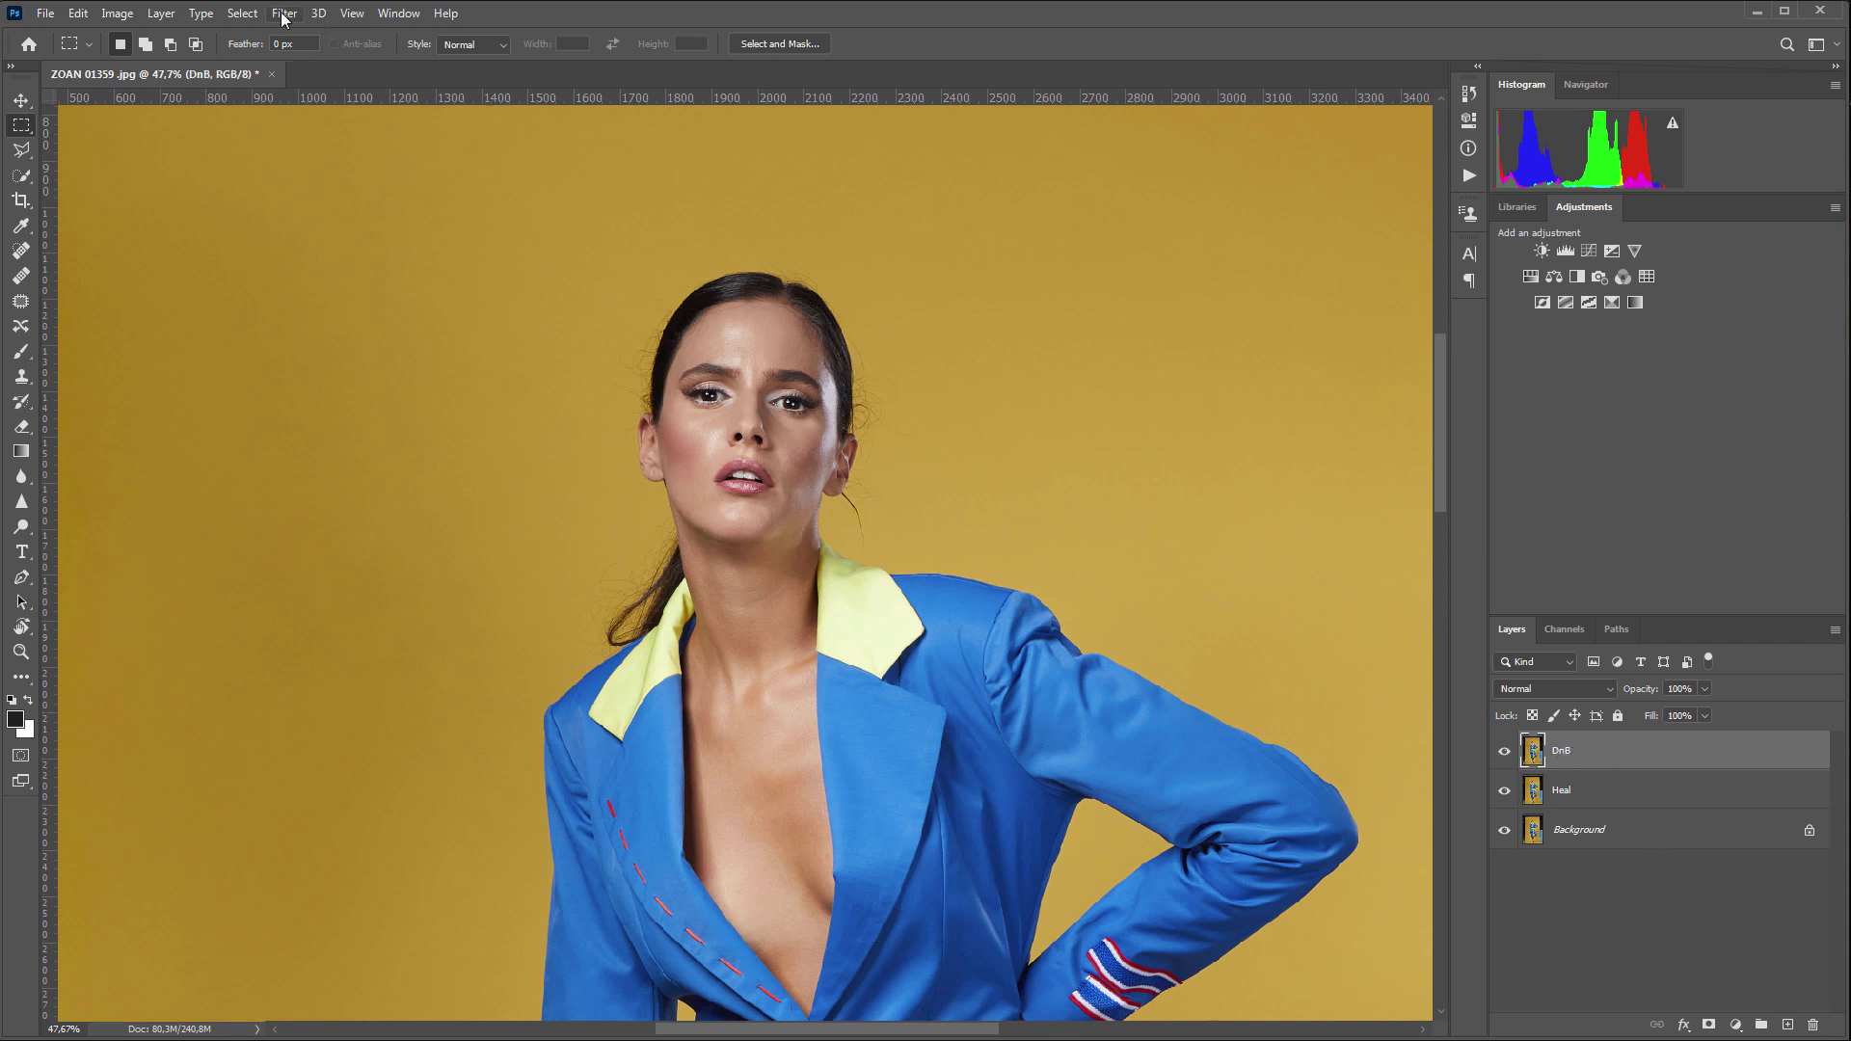
{"action": "left_click", "coordinate": [286, 15]}
{"action": "mouse_move", "coordinate": [347, 373]}
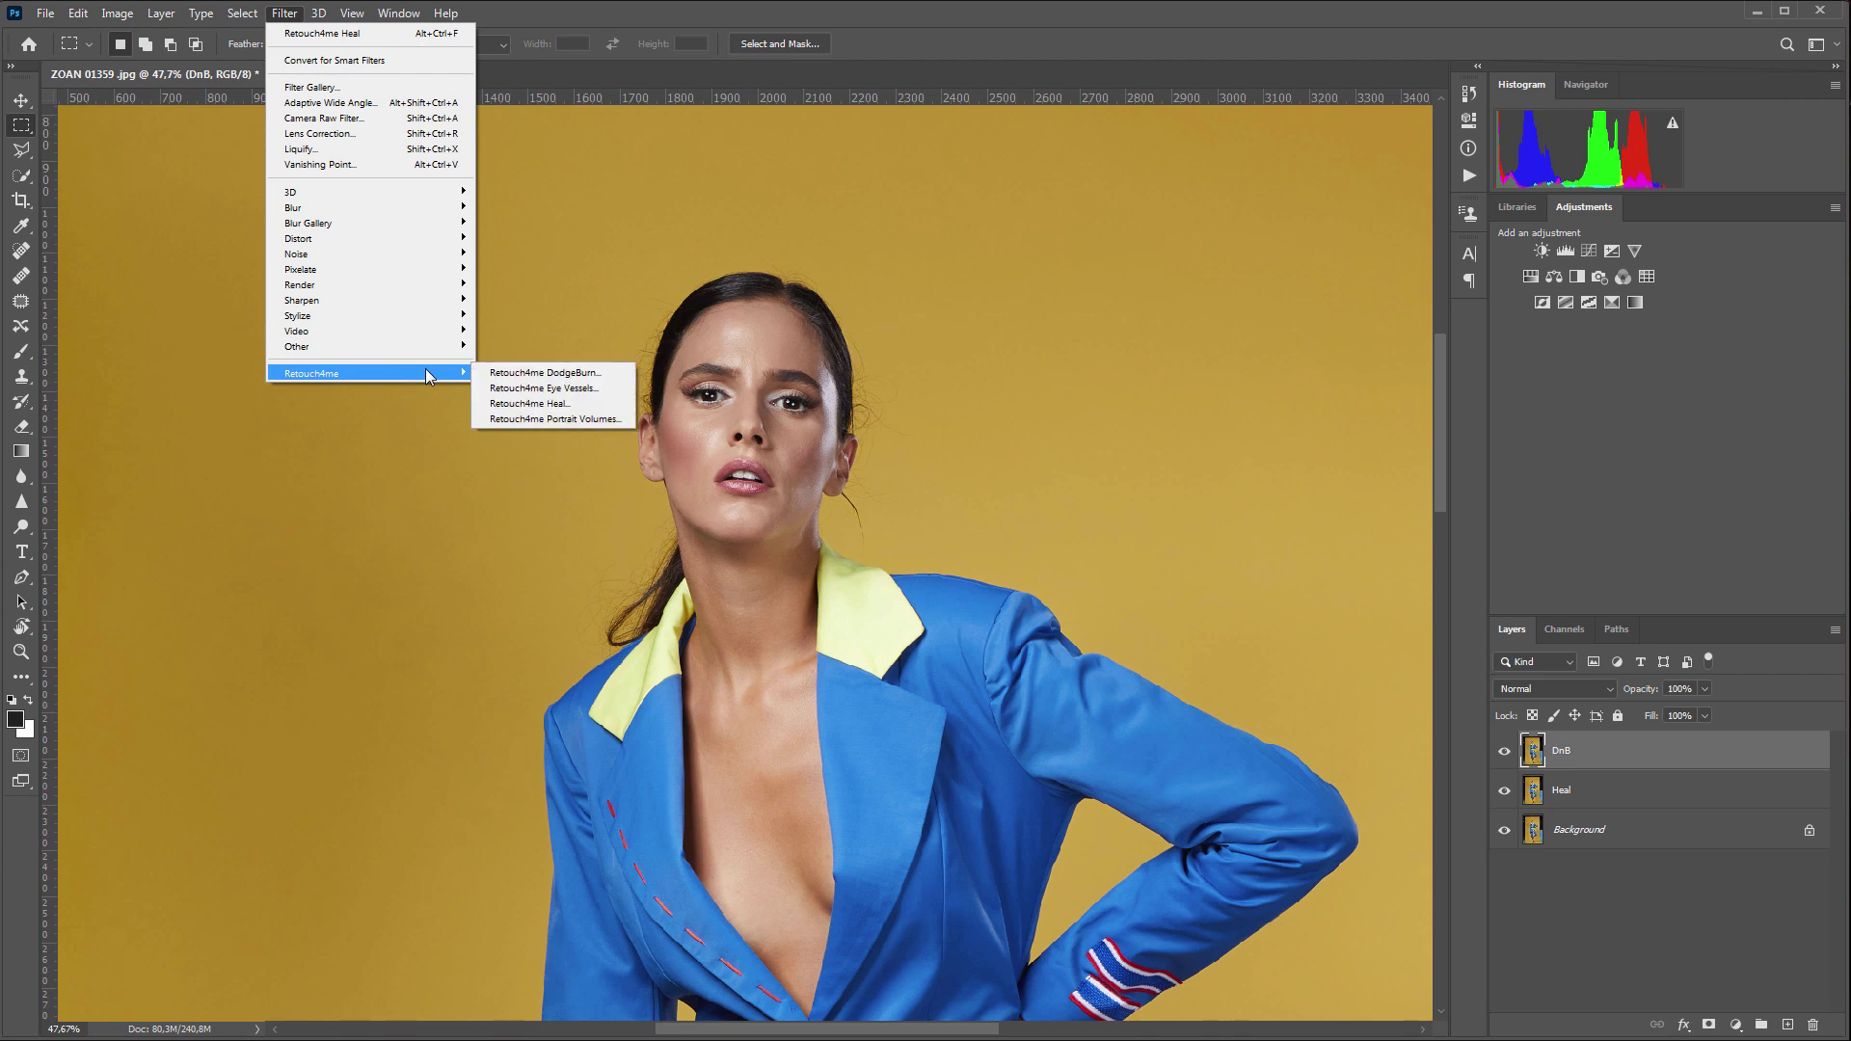
{"action": "left_click", "coordinate": [592, 378]}
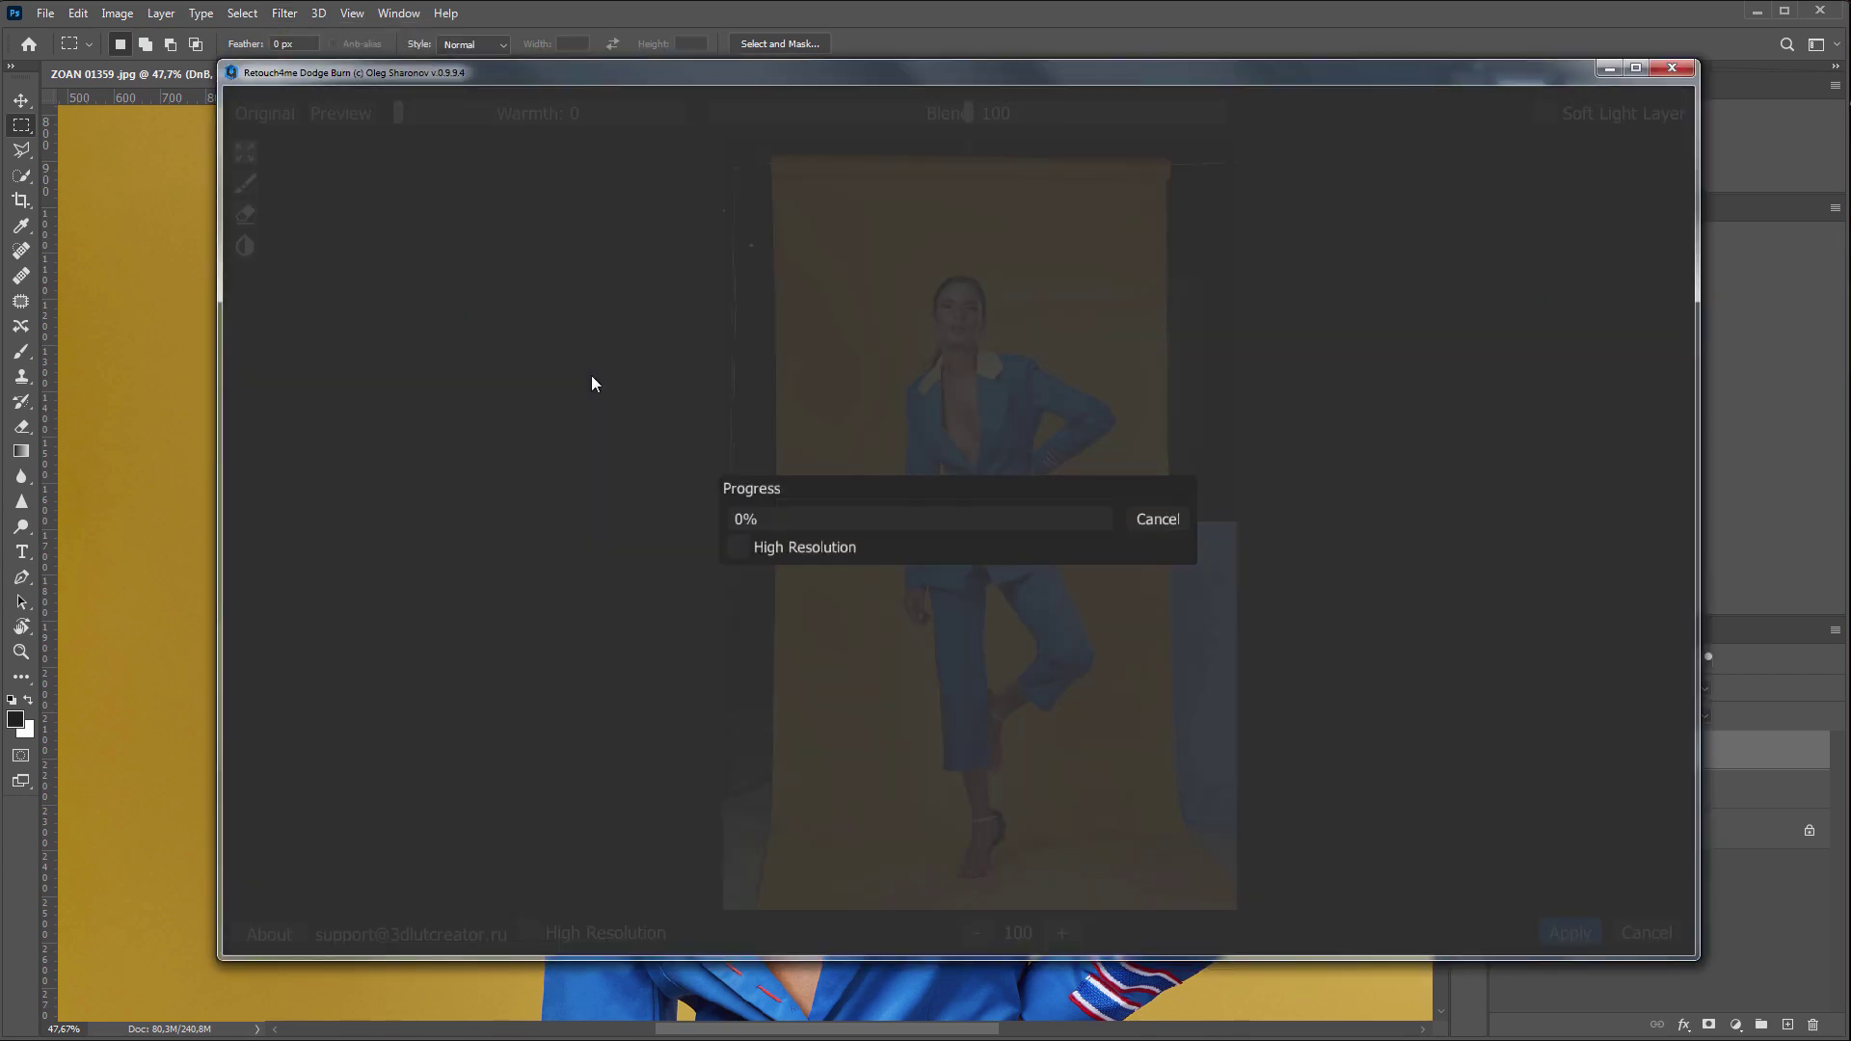
Process Dodge Burn at high resolution, raise Blend to 130 after comparing, and apply
{"action": "left_click", "coordinate": [738, 541]}
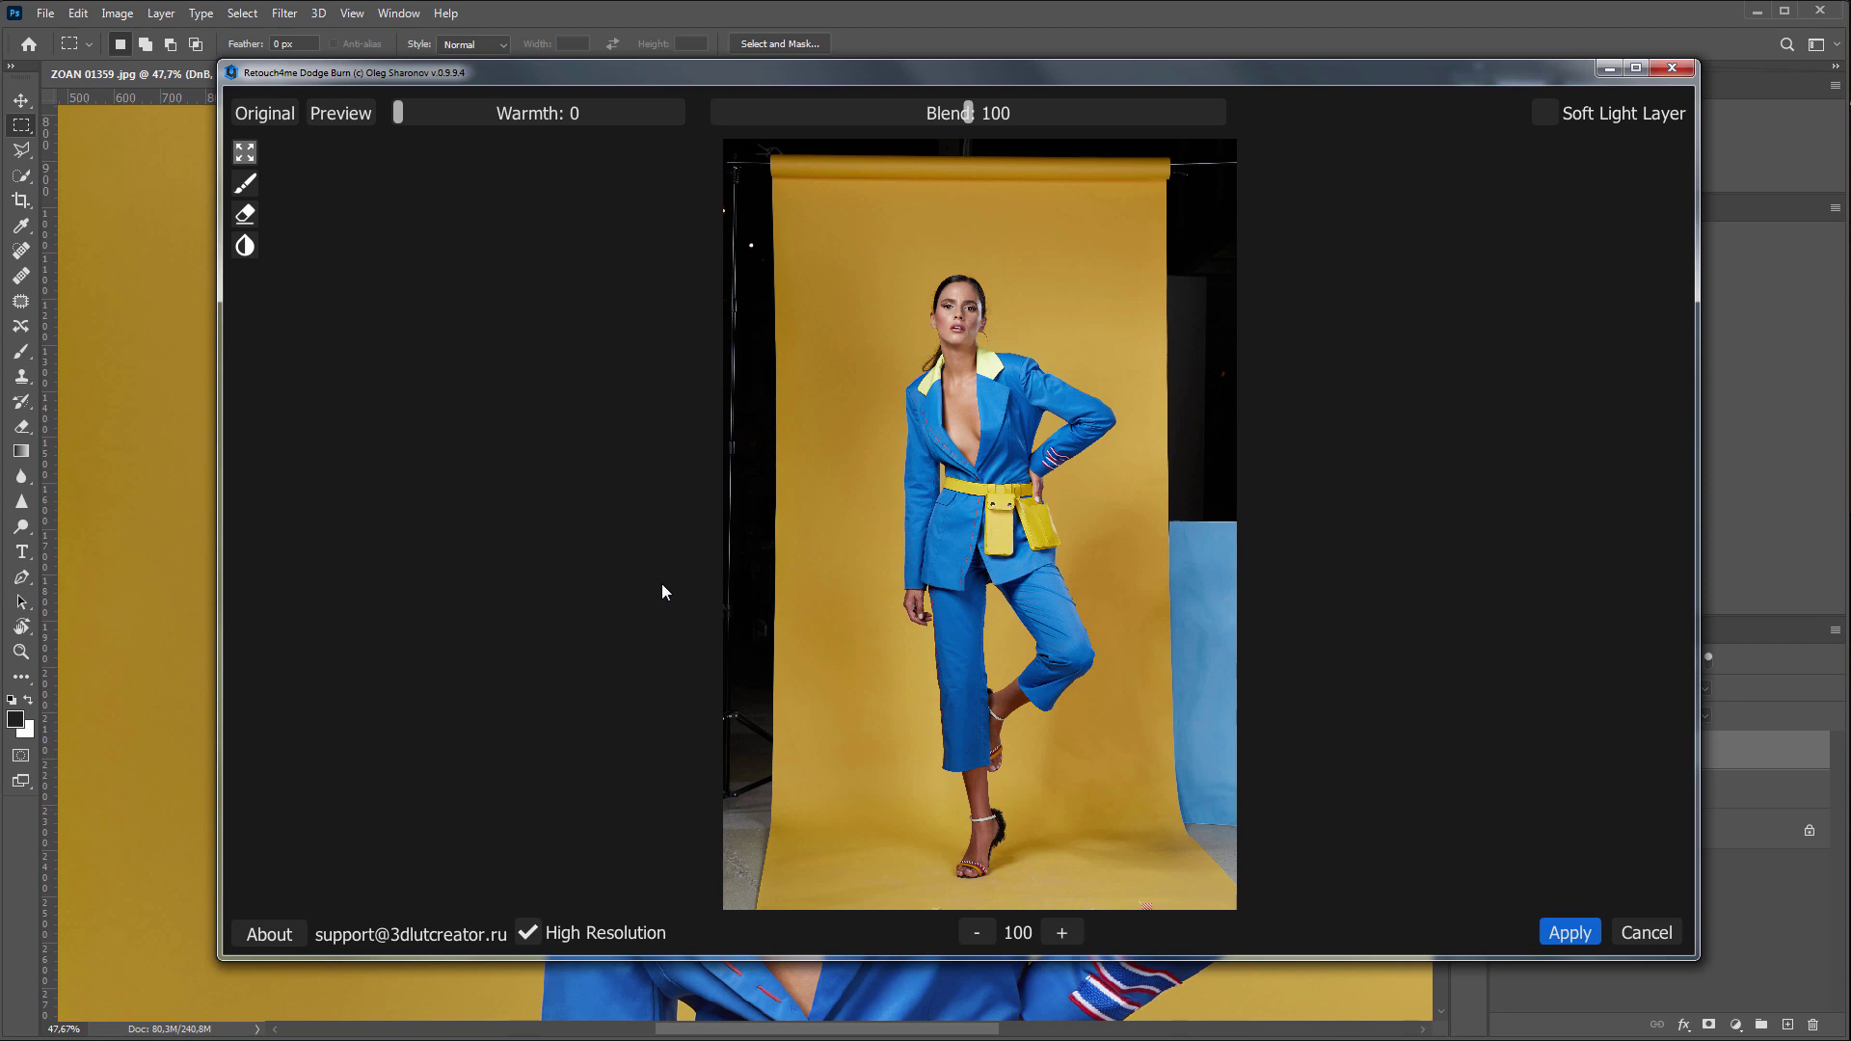
{"action": "scroll", "coordinate": [979, 370], "scroll_direction": "up", "scroll_amount": 2}
{"action": "scroll", "coordinate": [1001, 372], "scroll_direction": "up", "scroll_amount": 3}
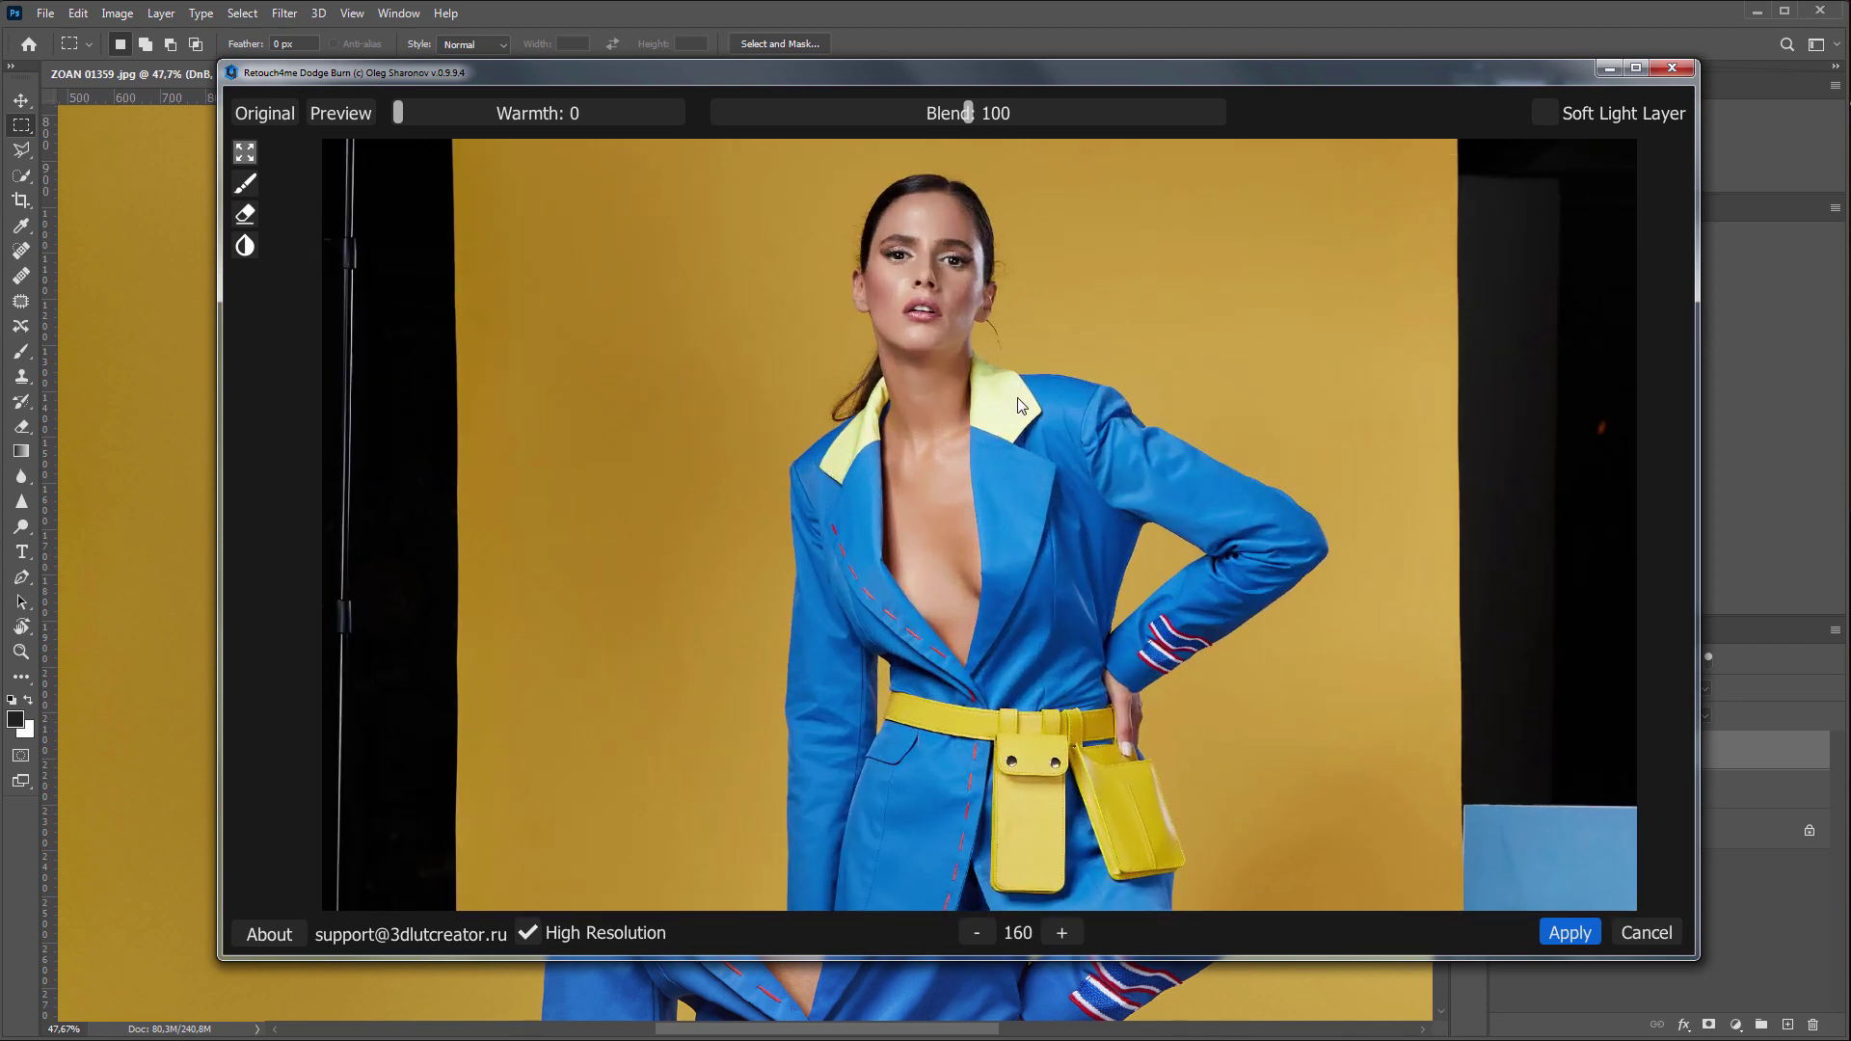
{"action": "scroll", "coordinate": [1016, 397], "scroll_direction": "up", "scroll_amount": 2}
{"action": "scroll", "coordinate": [1070, 412], "scroll_direction": "up", "scroll_amount": 2}
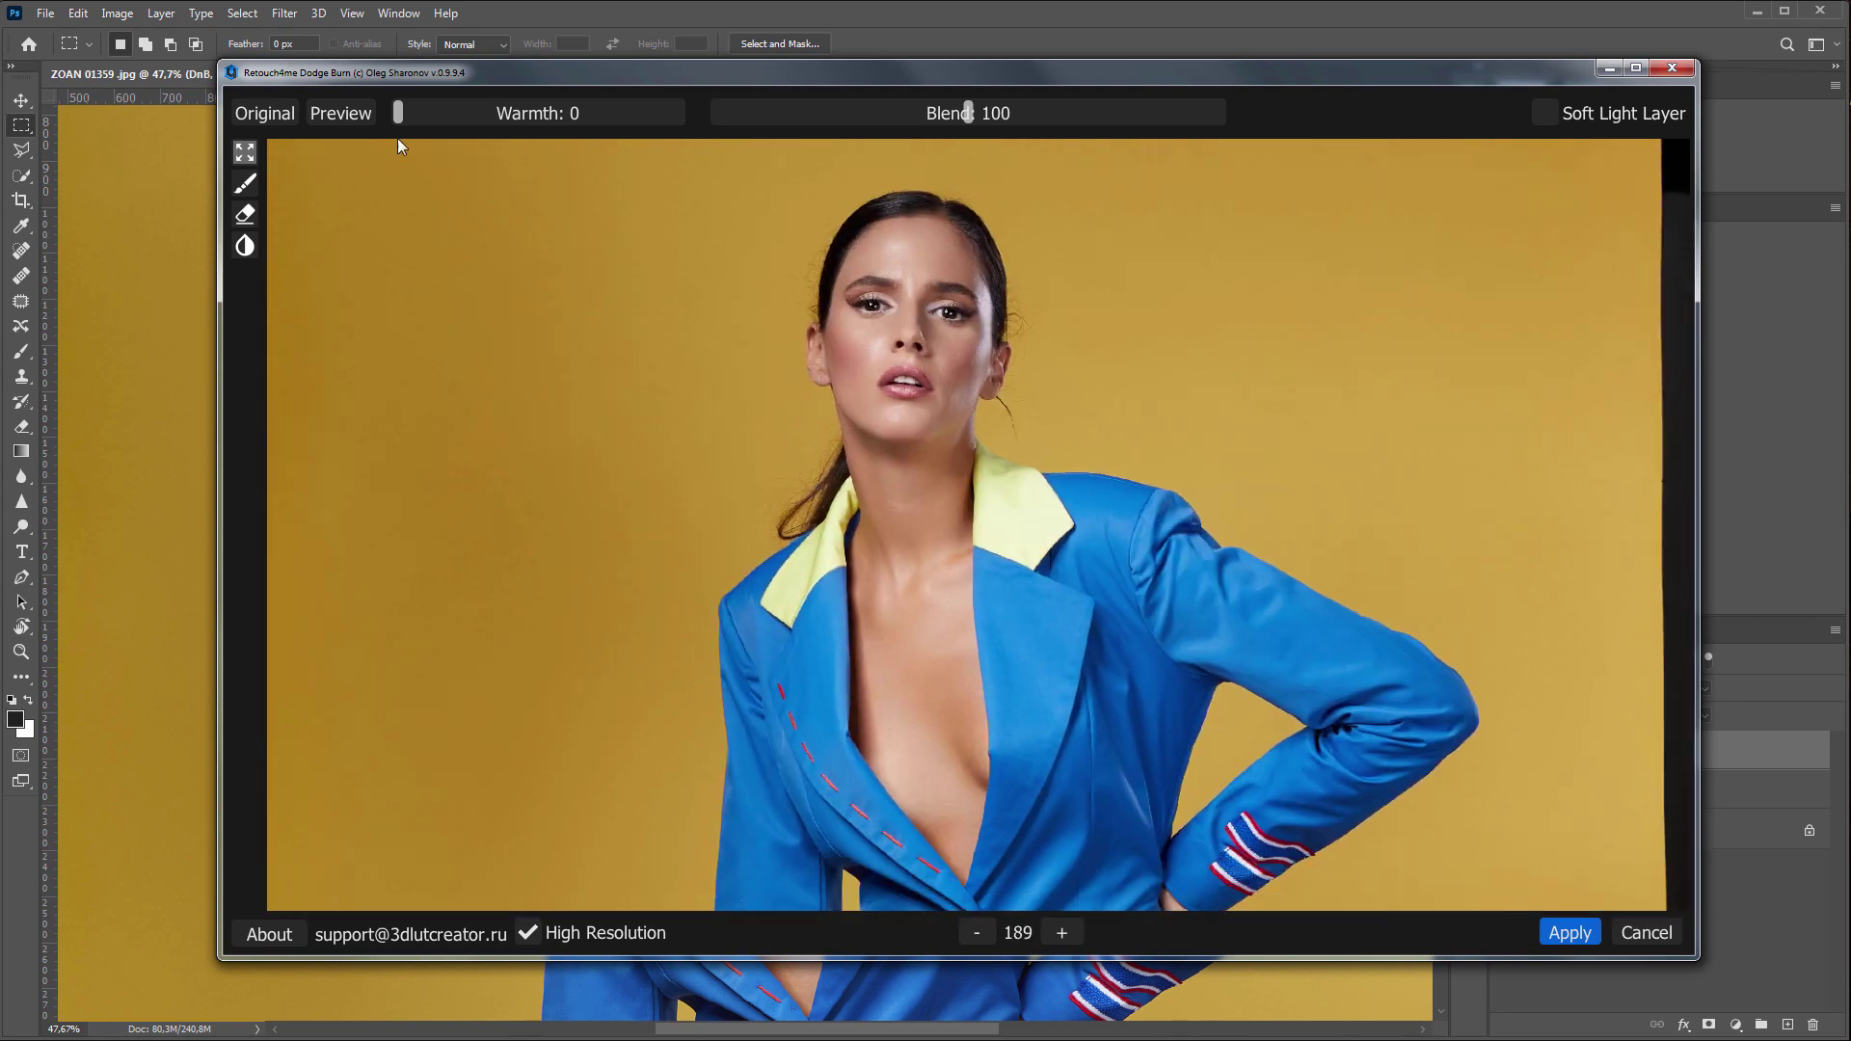
{"action": "left_click", "coordinate": [281, 119]}
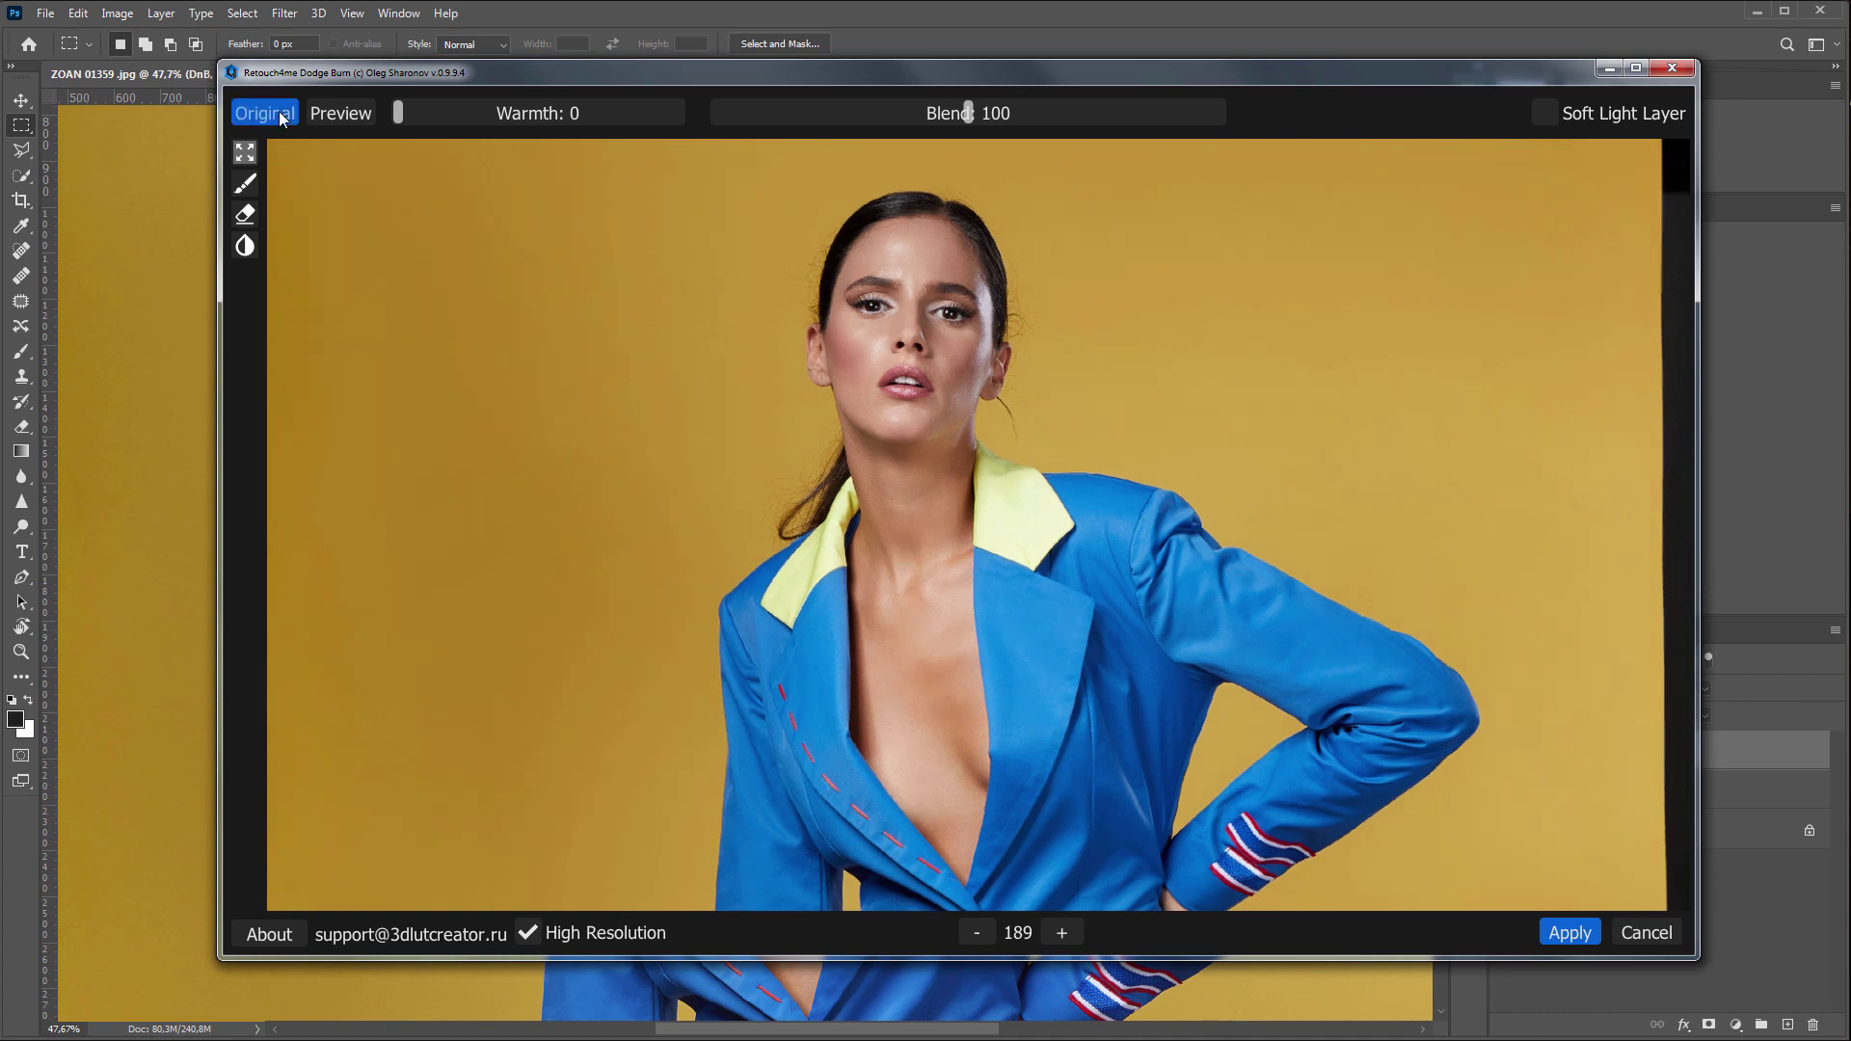
{"action": "left_click", "coordinate": [281, 120]}
{"action": "left_click", "coordinate": [281, 118]}
{"action": "left_click", "coordinate": [281, 119]}
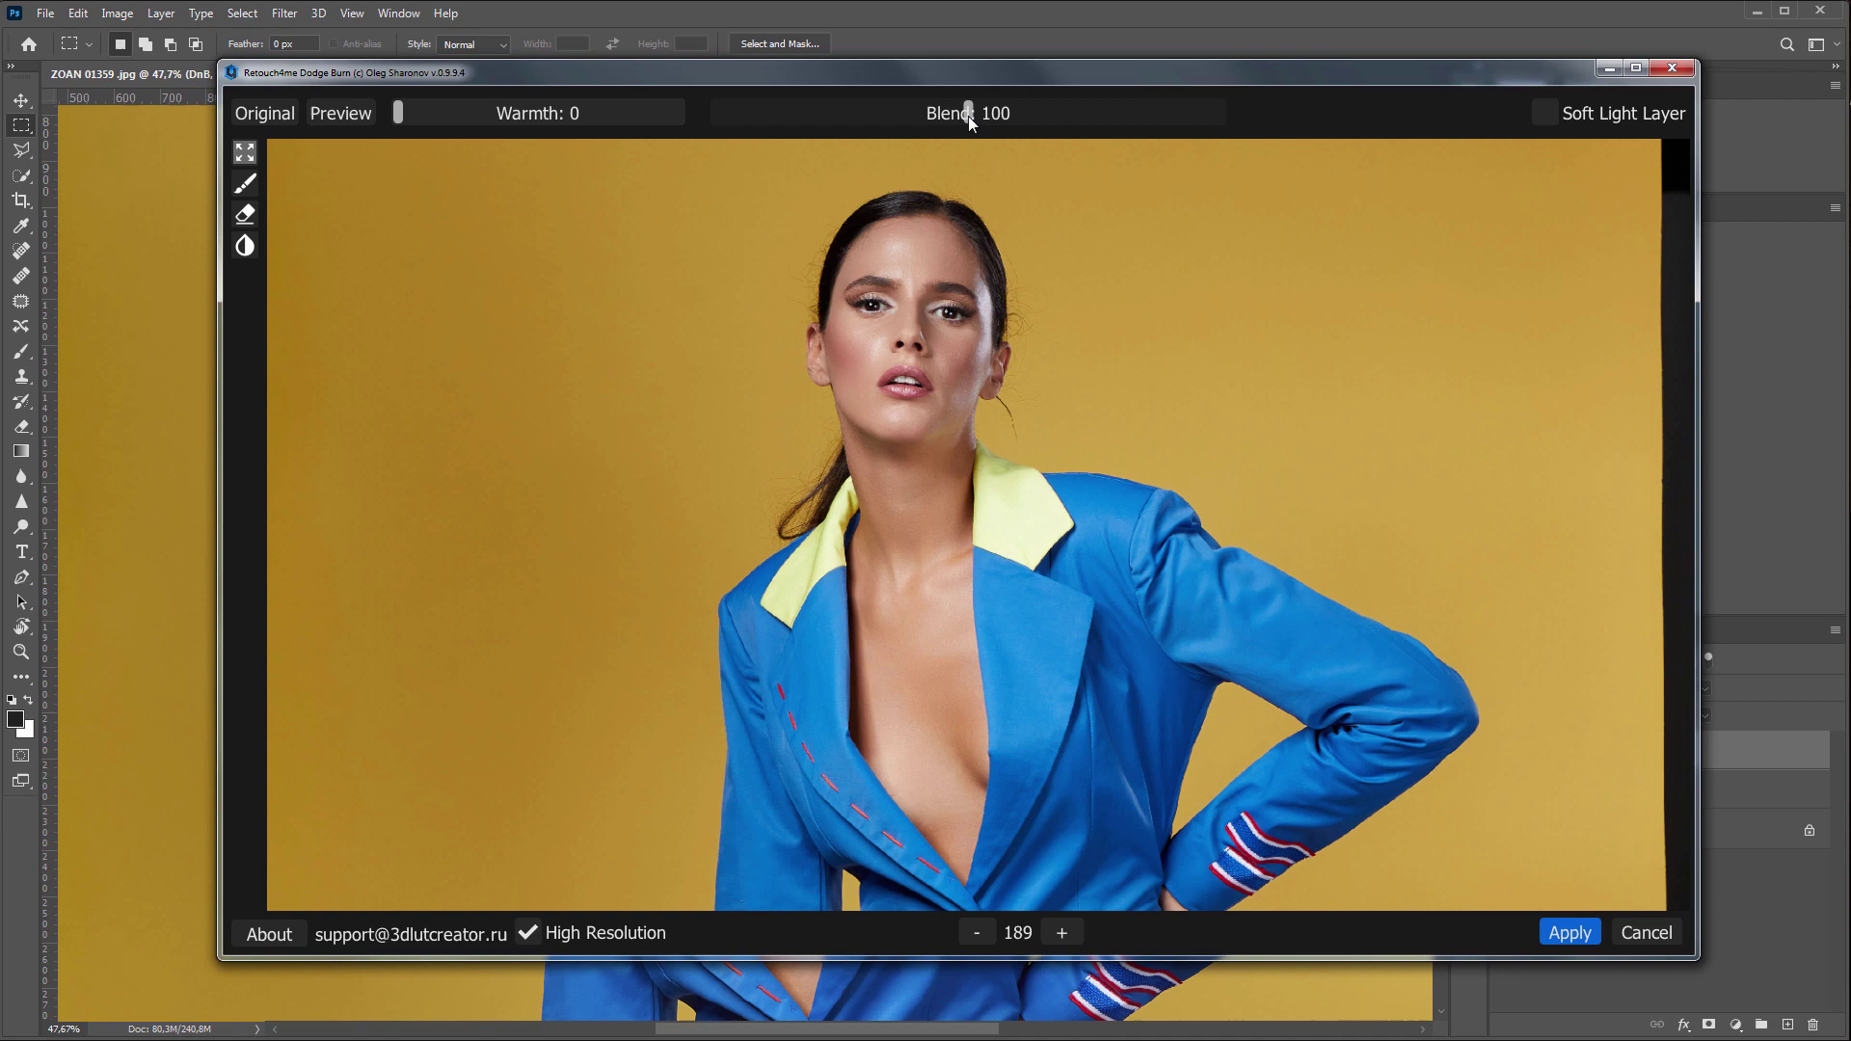
{"action": "left_click_drag", "start_coordinate": [969, 121], "coordinate": [1044, 121]}
{"action": "left_click", "coordinate": [1044, 116]}
{"action": "left_click", "coordinate": [270, 116]}
{"action": "left_click", "coordinate": [1570, 933]}
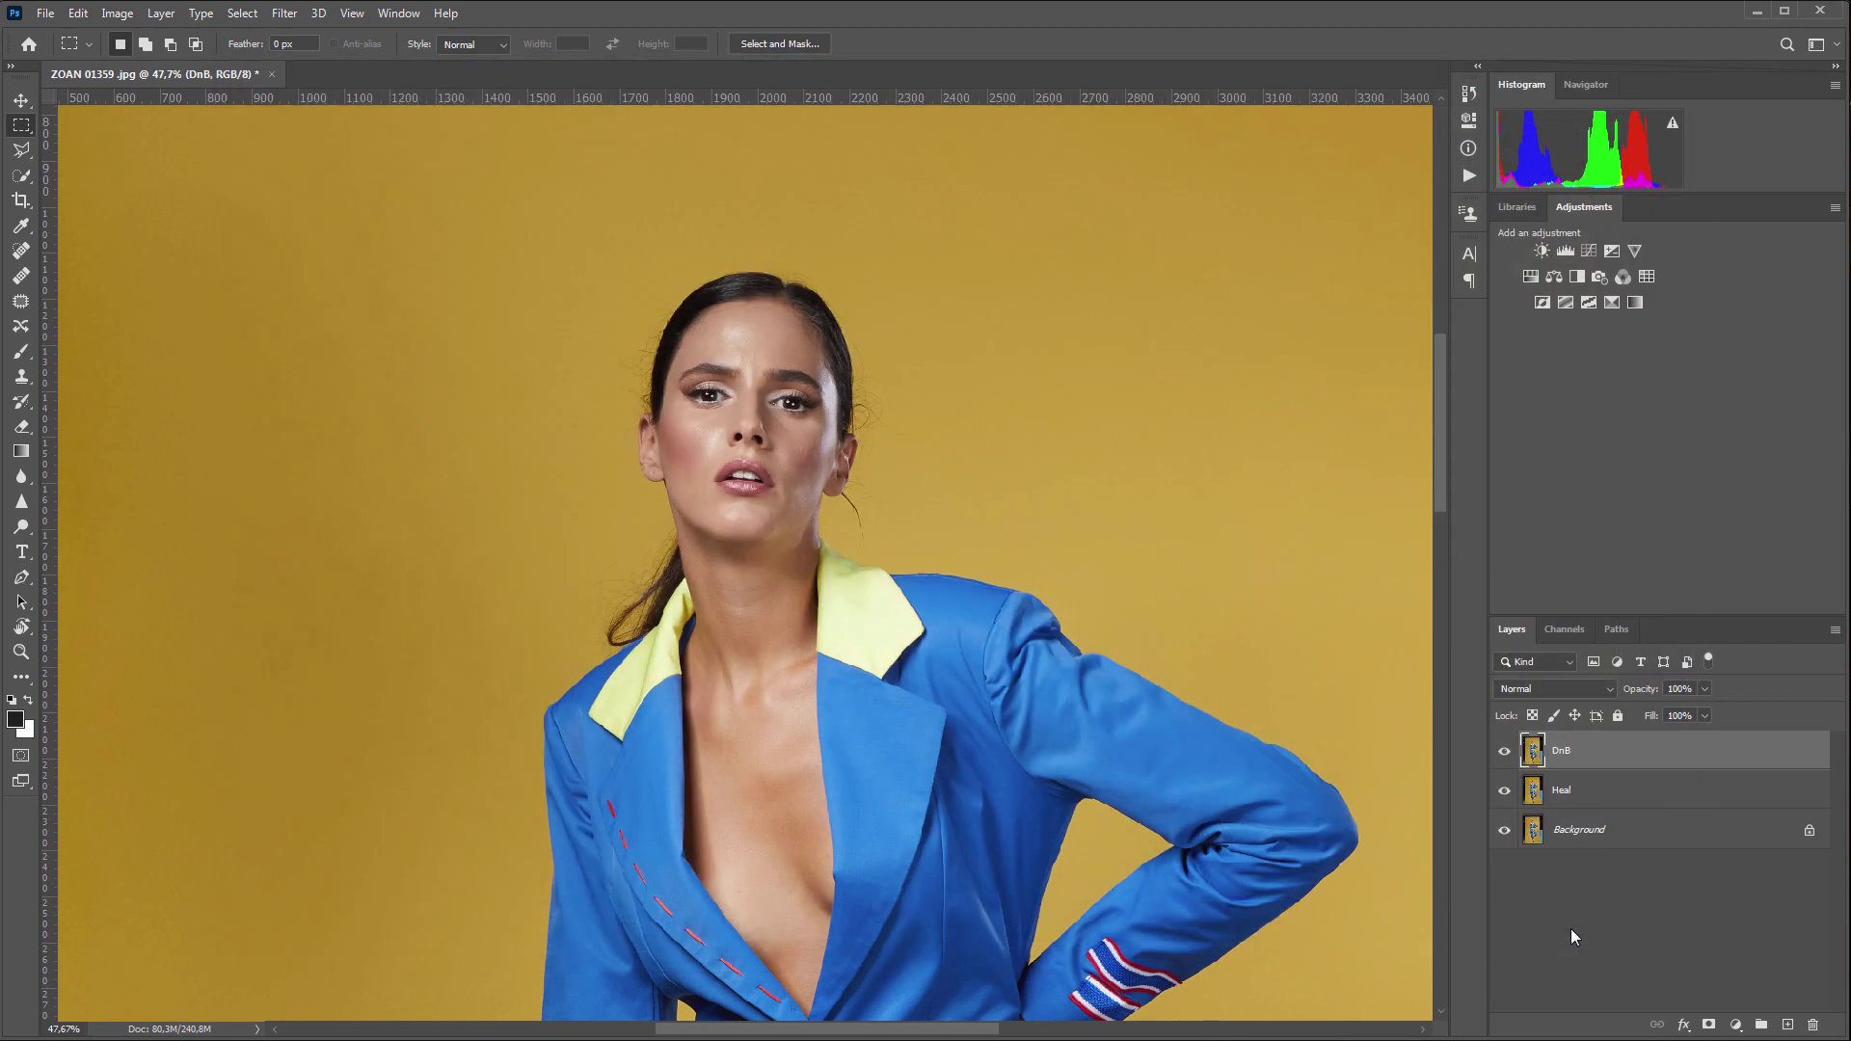
Compare the image with DnB off and on, then duplicate the DnB layer
{"action": "left_click", "coordinate": [1505, 752]}
{"action": "left_click", "coordinate": [1506, 753]}
{"action": "left_click_drag", "start_coordinate": [1711, 760], "coordinate": [1789, 1024]}
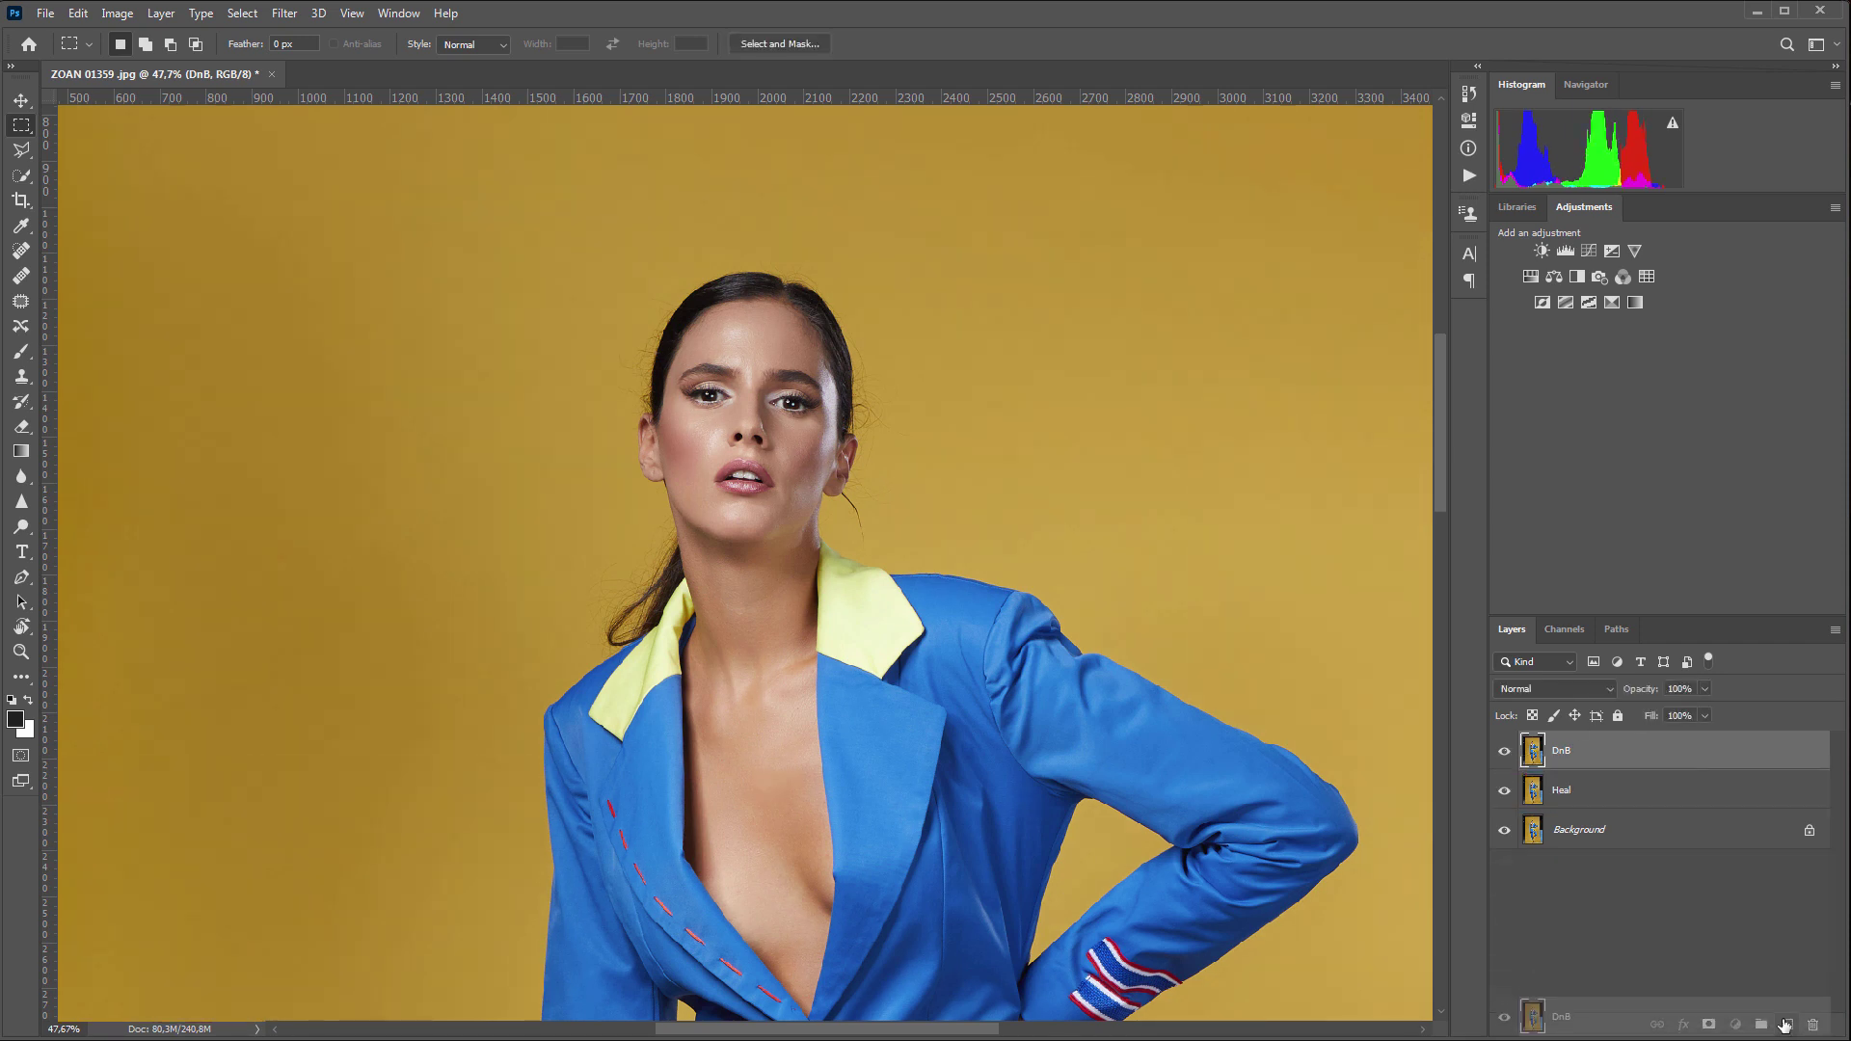
Name the copy 'PV' and launch Retouch4me Portrait Volumes on it
{"action": "double_click", "coordinate": [1574, 752]}
{"action": "type", "text": "PV"}
{"action": "key", "text": "Return"}
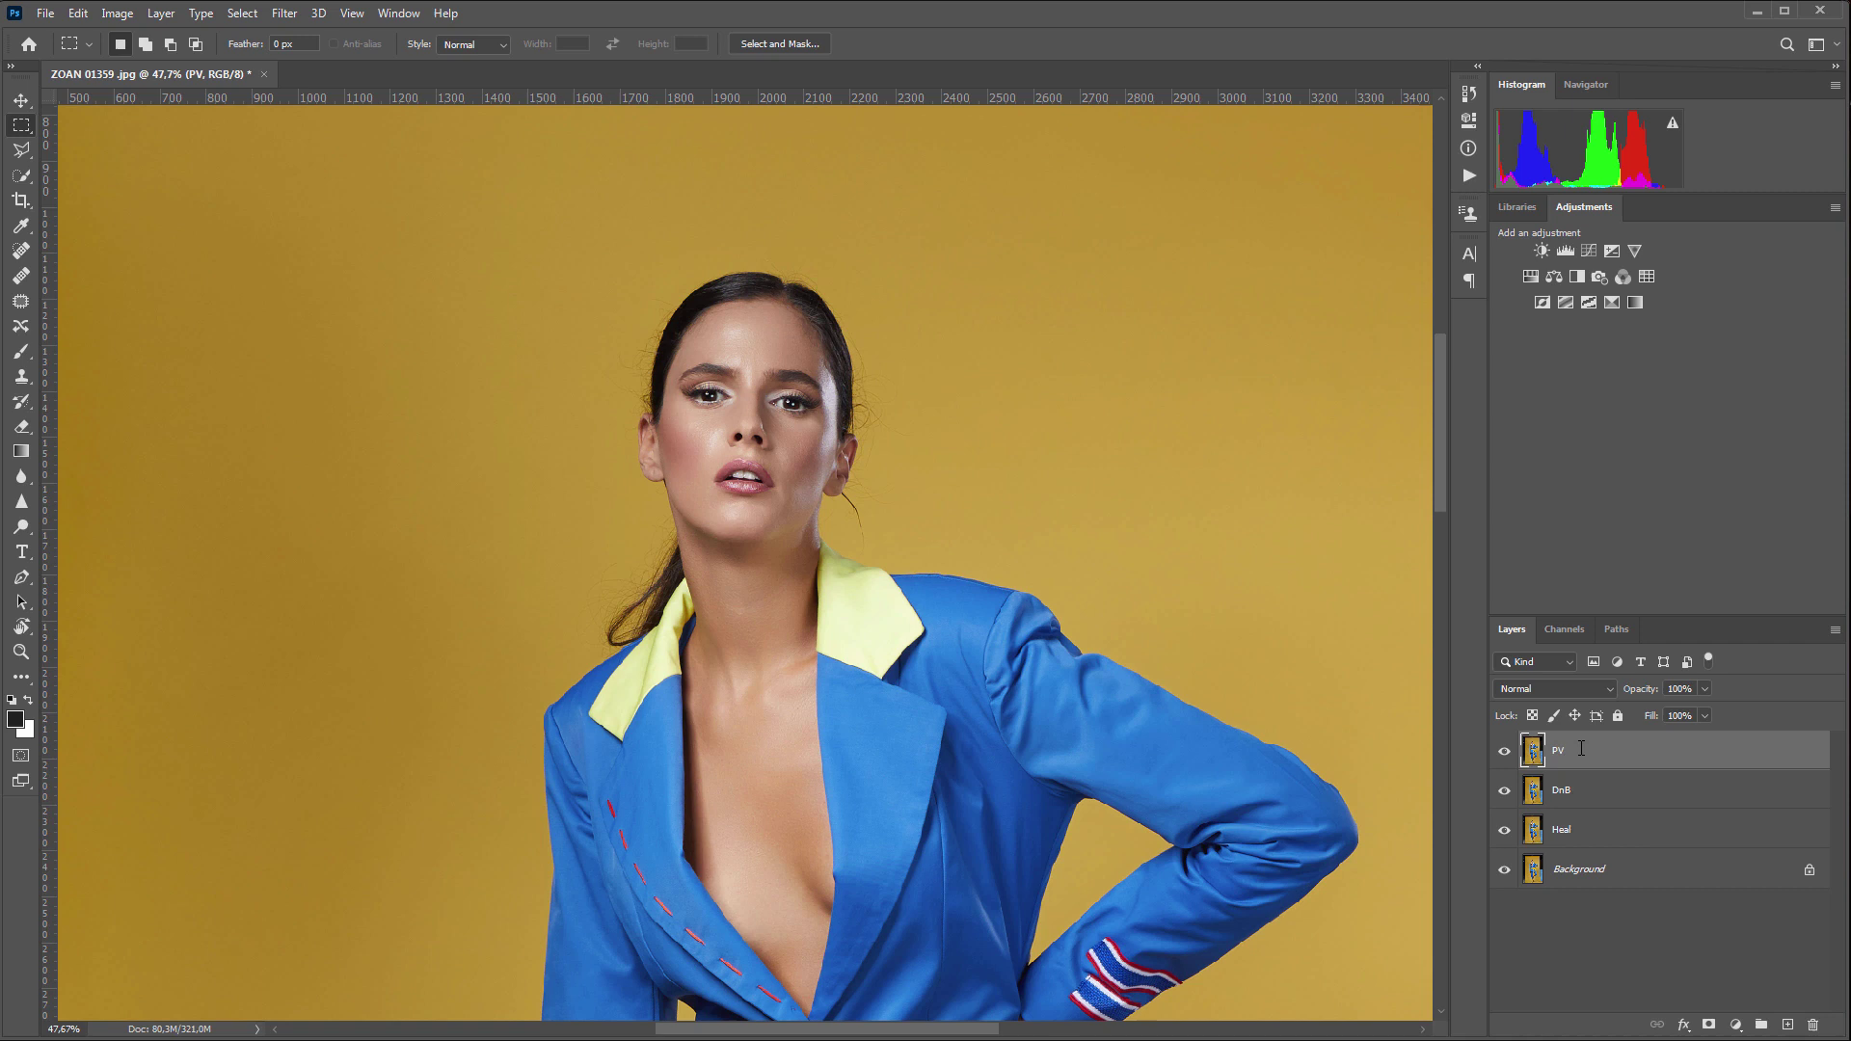
{"action": "left_click", "coordinate": [284, 15]}
{"action": "mouse_move", "coordinate": [313, 374]}
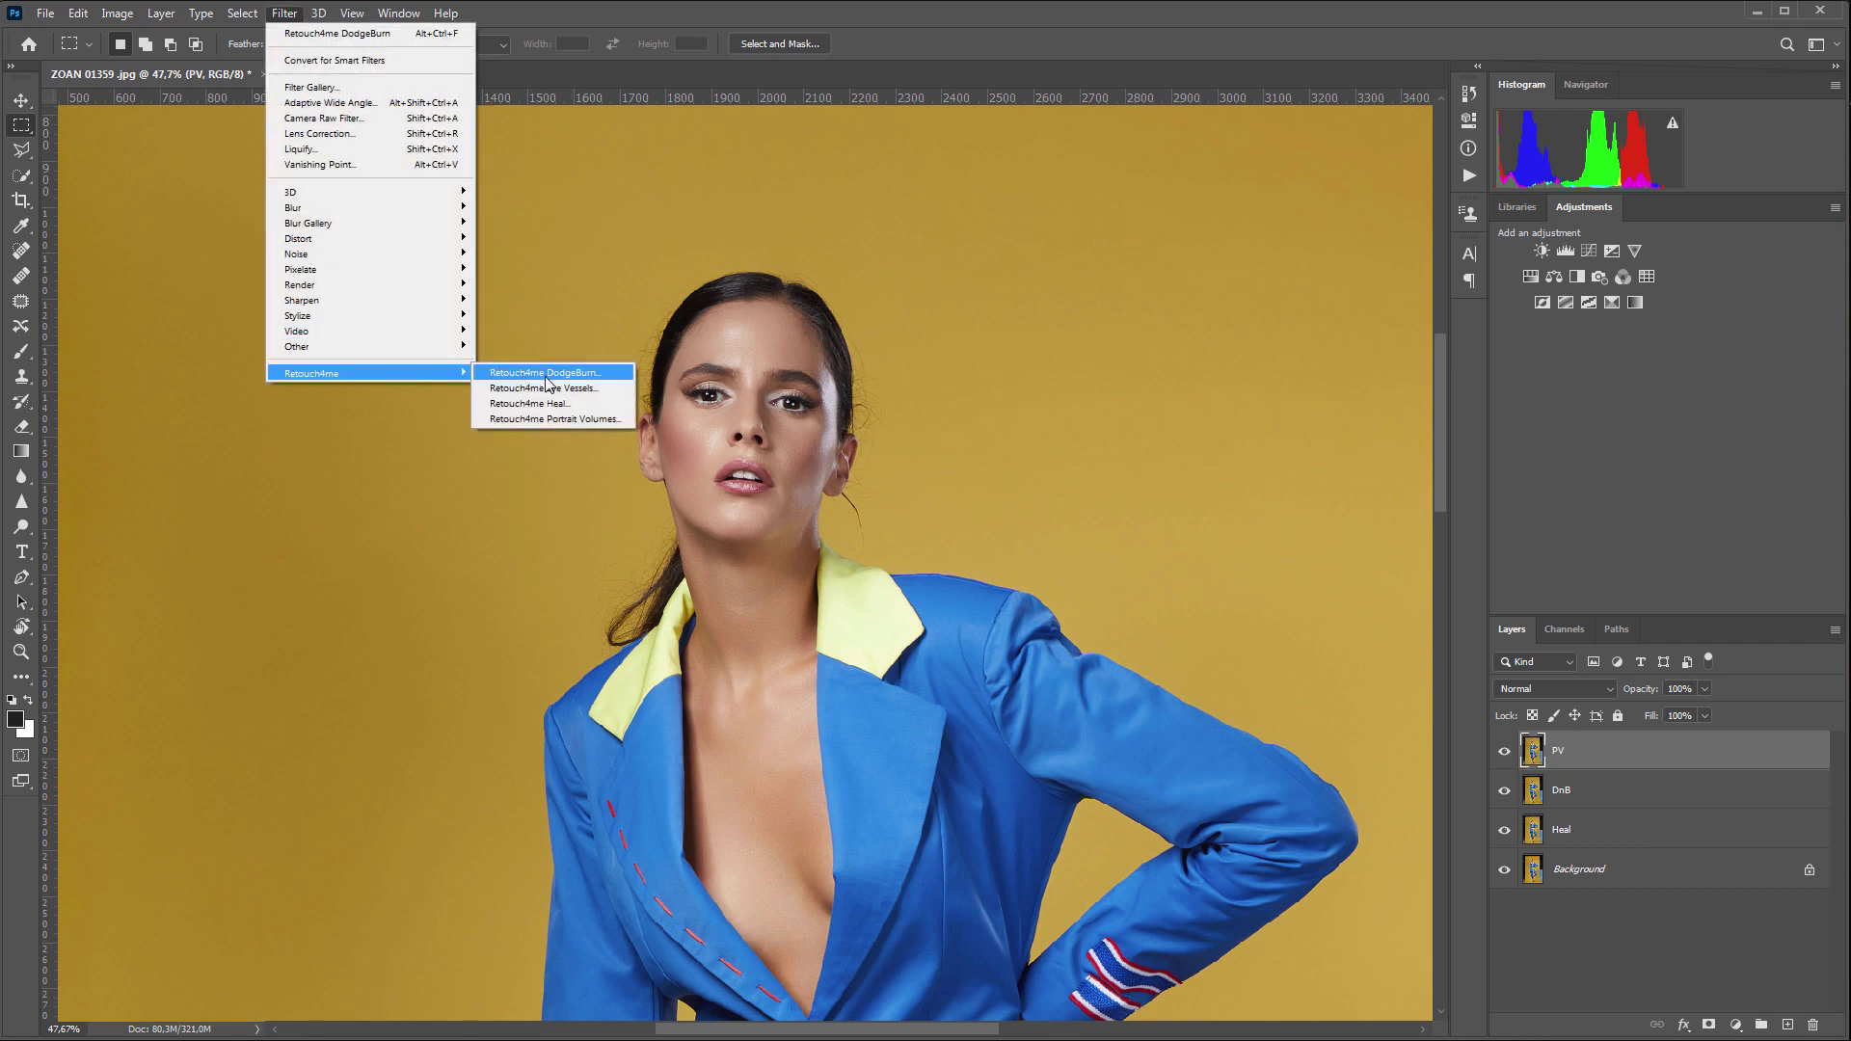
{"action": "left_click", "coordinate": [615, 419]}
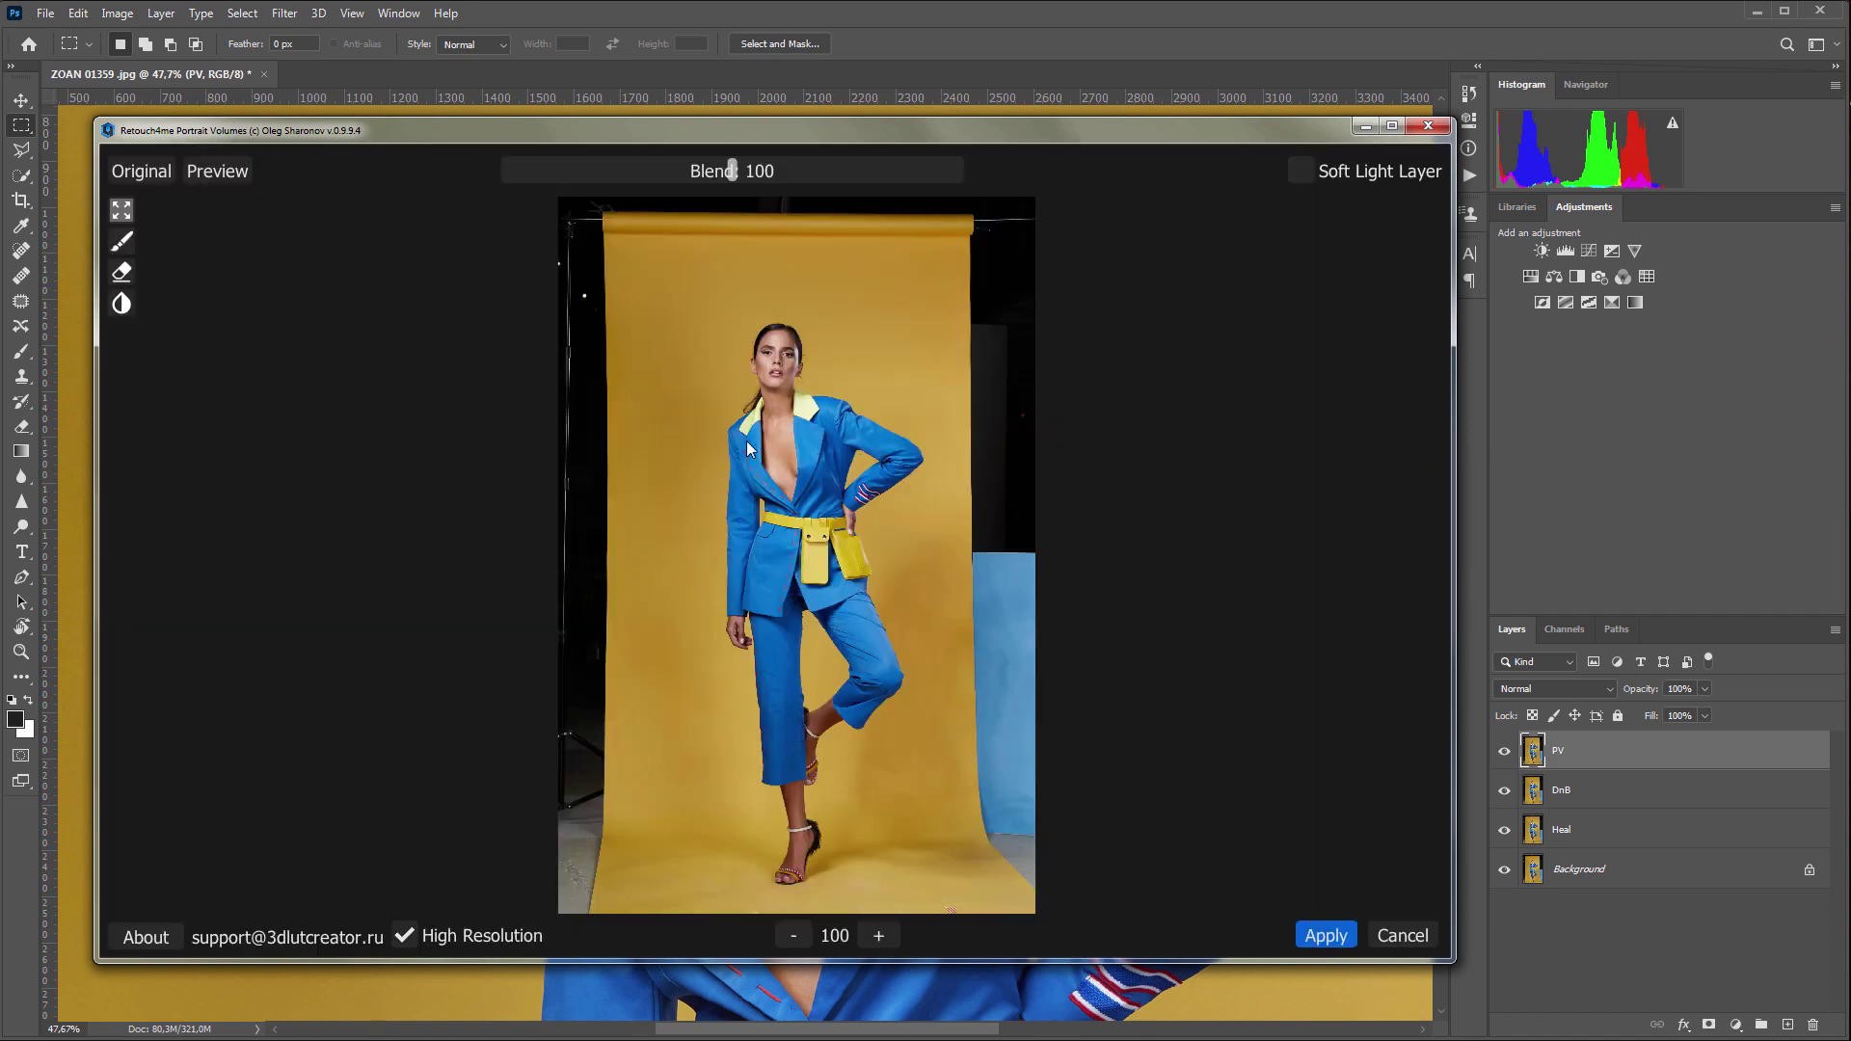
{"action": "scroll", "coordinate": [778, 423], "scroll_direction": "up", "scroll_amount": 1}
{"action": "scroll", "coordinate": [779, 420], "scroll_direction": "up", "scroll_amount": 3}
{"action": "scroll", "coordinate": [779, 420], "scroll_direction": "up", "scroll_amount": 3}
{"action": "scroll", "coordinate": [779, 419], "scroll_direction": "up", "scroll_amount": 3}
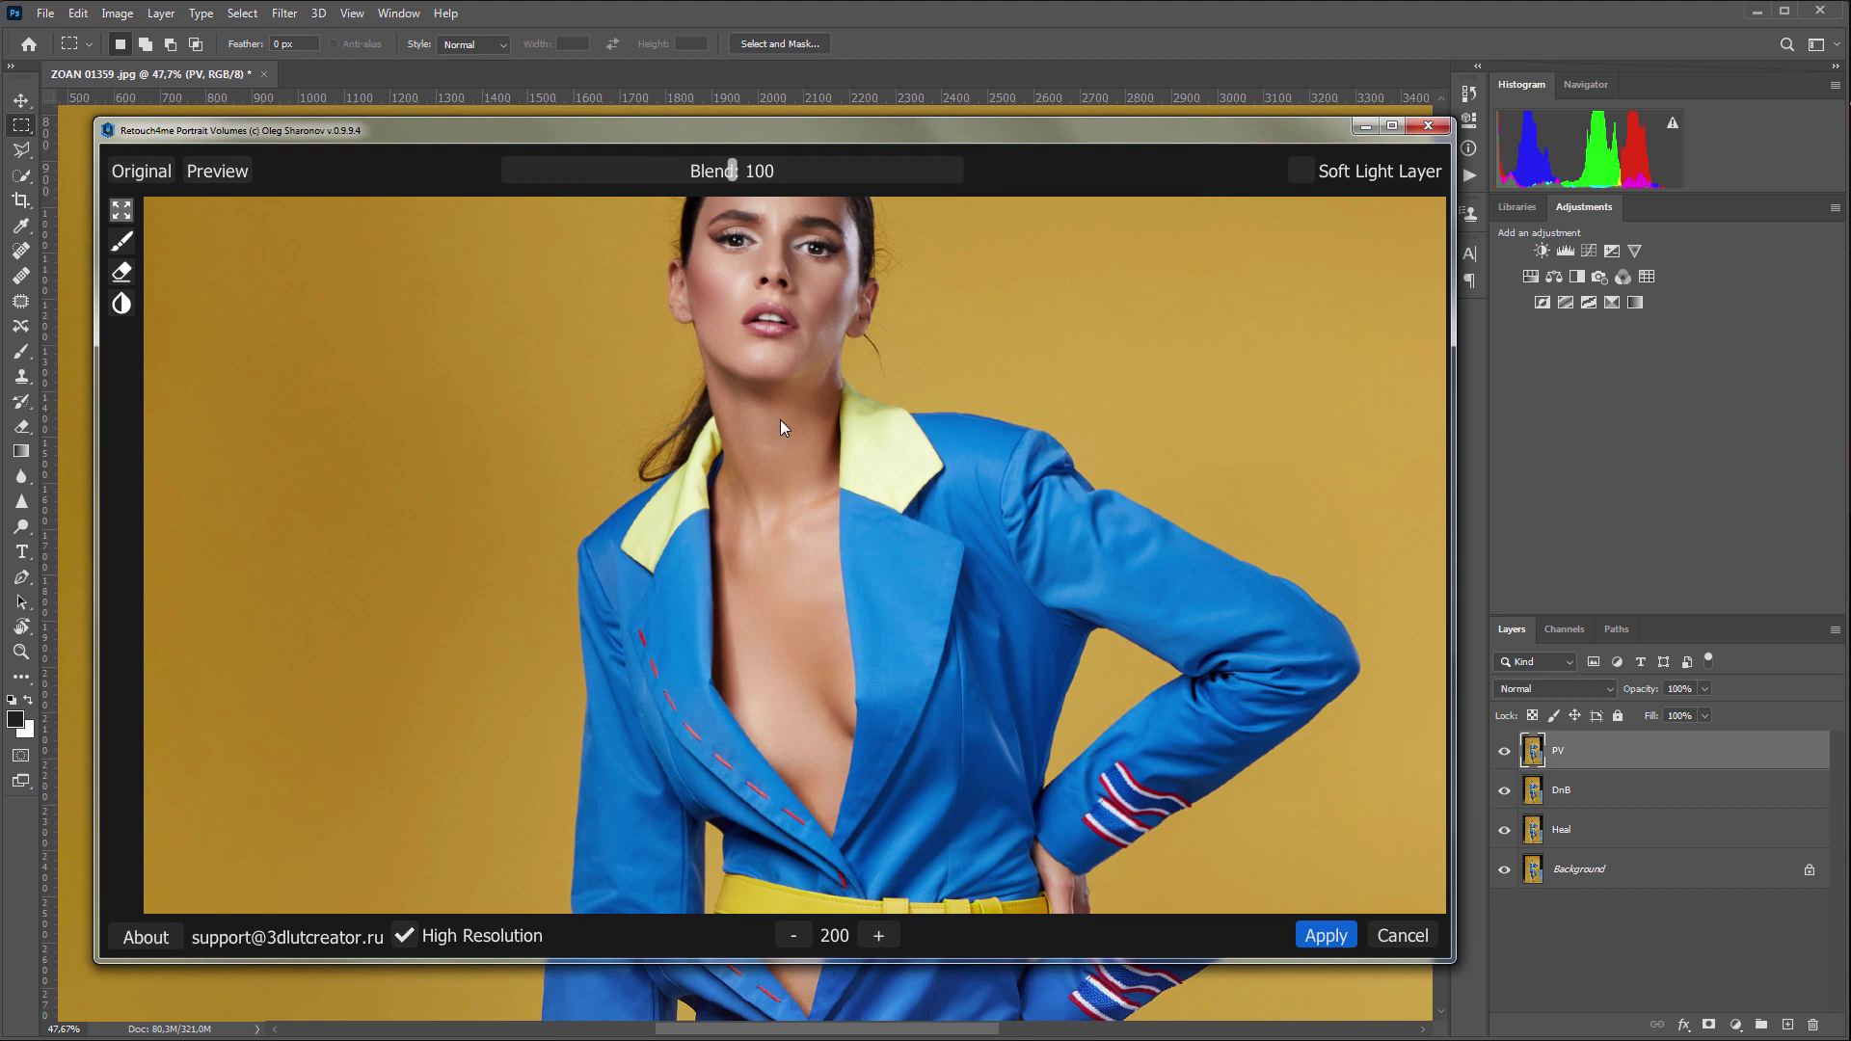
Frame the face, compare with the original, and apply Portrait Volumes at blend 123
{"action": "left_click_drag", "start_coordinate": [838, 382], "coordinate": [815, 503]}
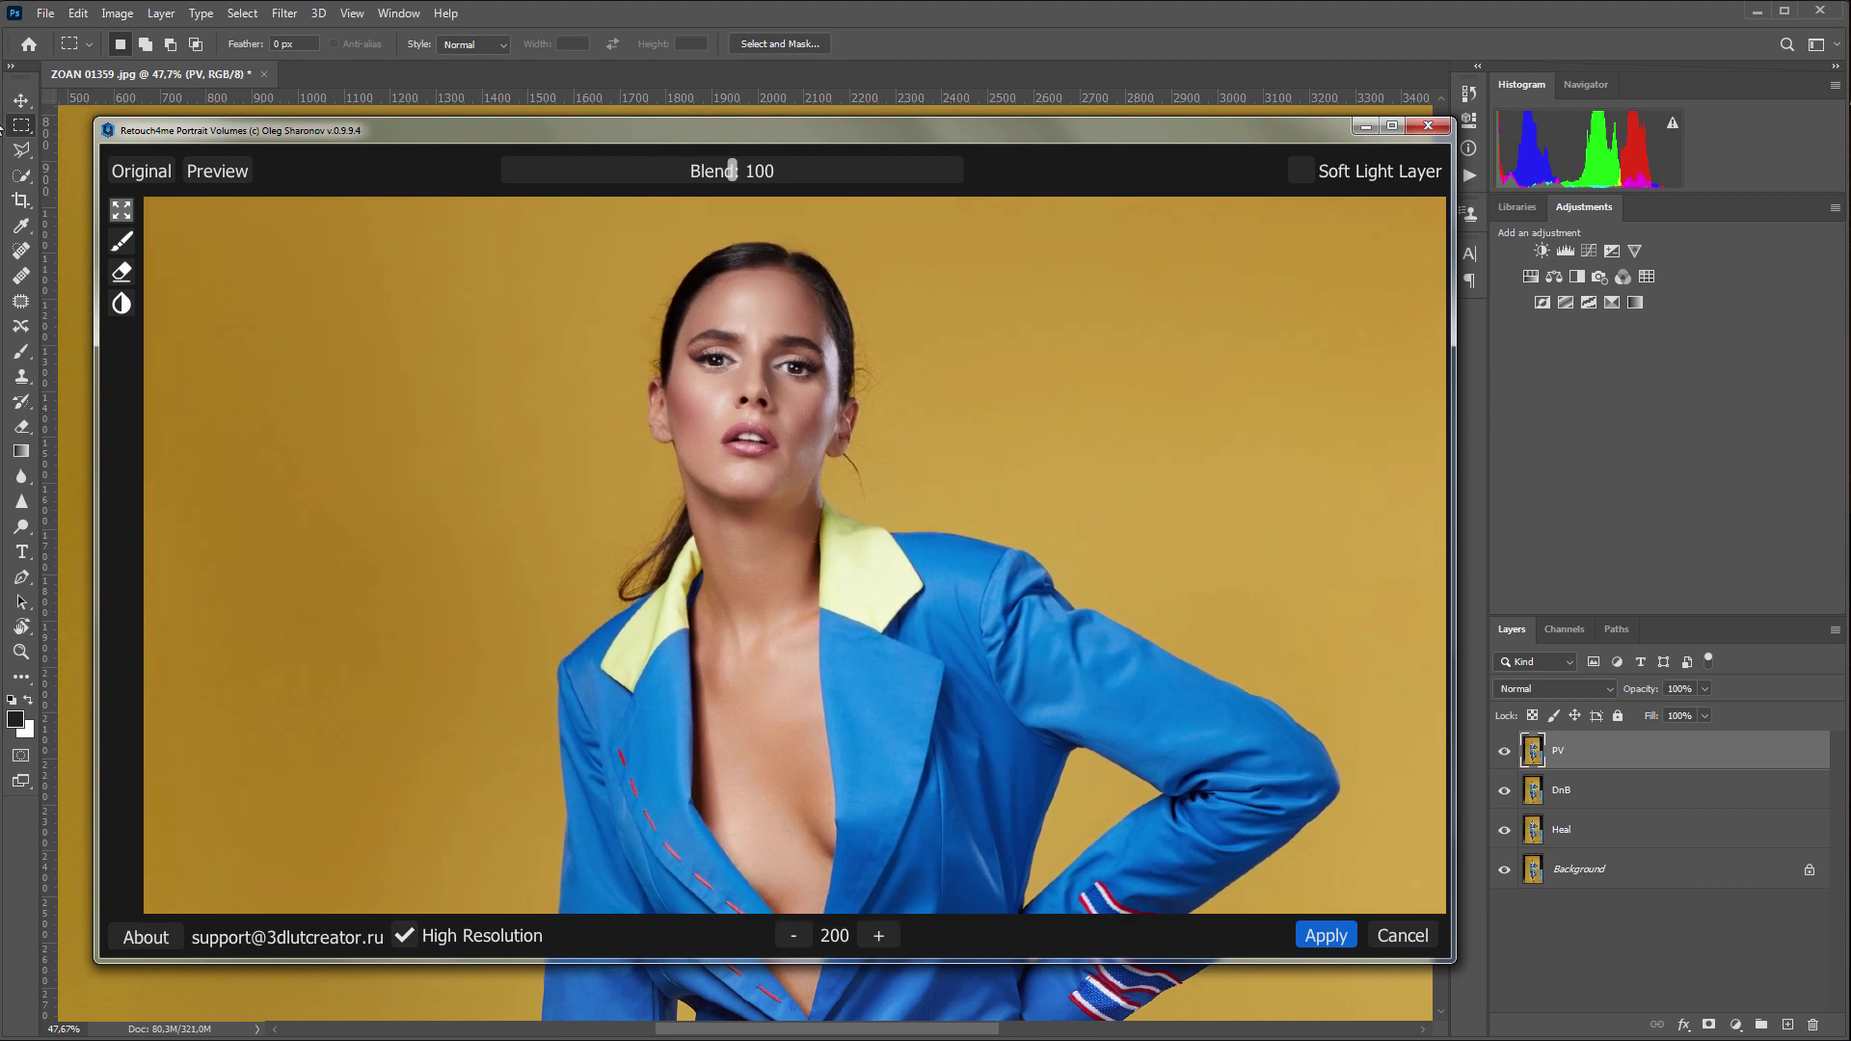
{"action": "left_click", "coordinate": [137, 175]}
{"action": "left_click", "coordinate": [154, 176]}
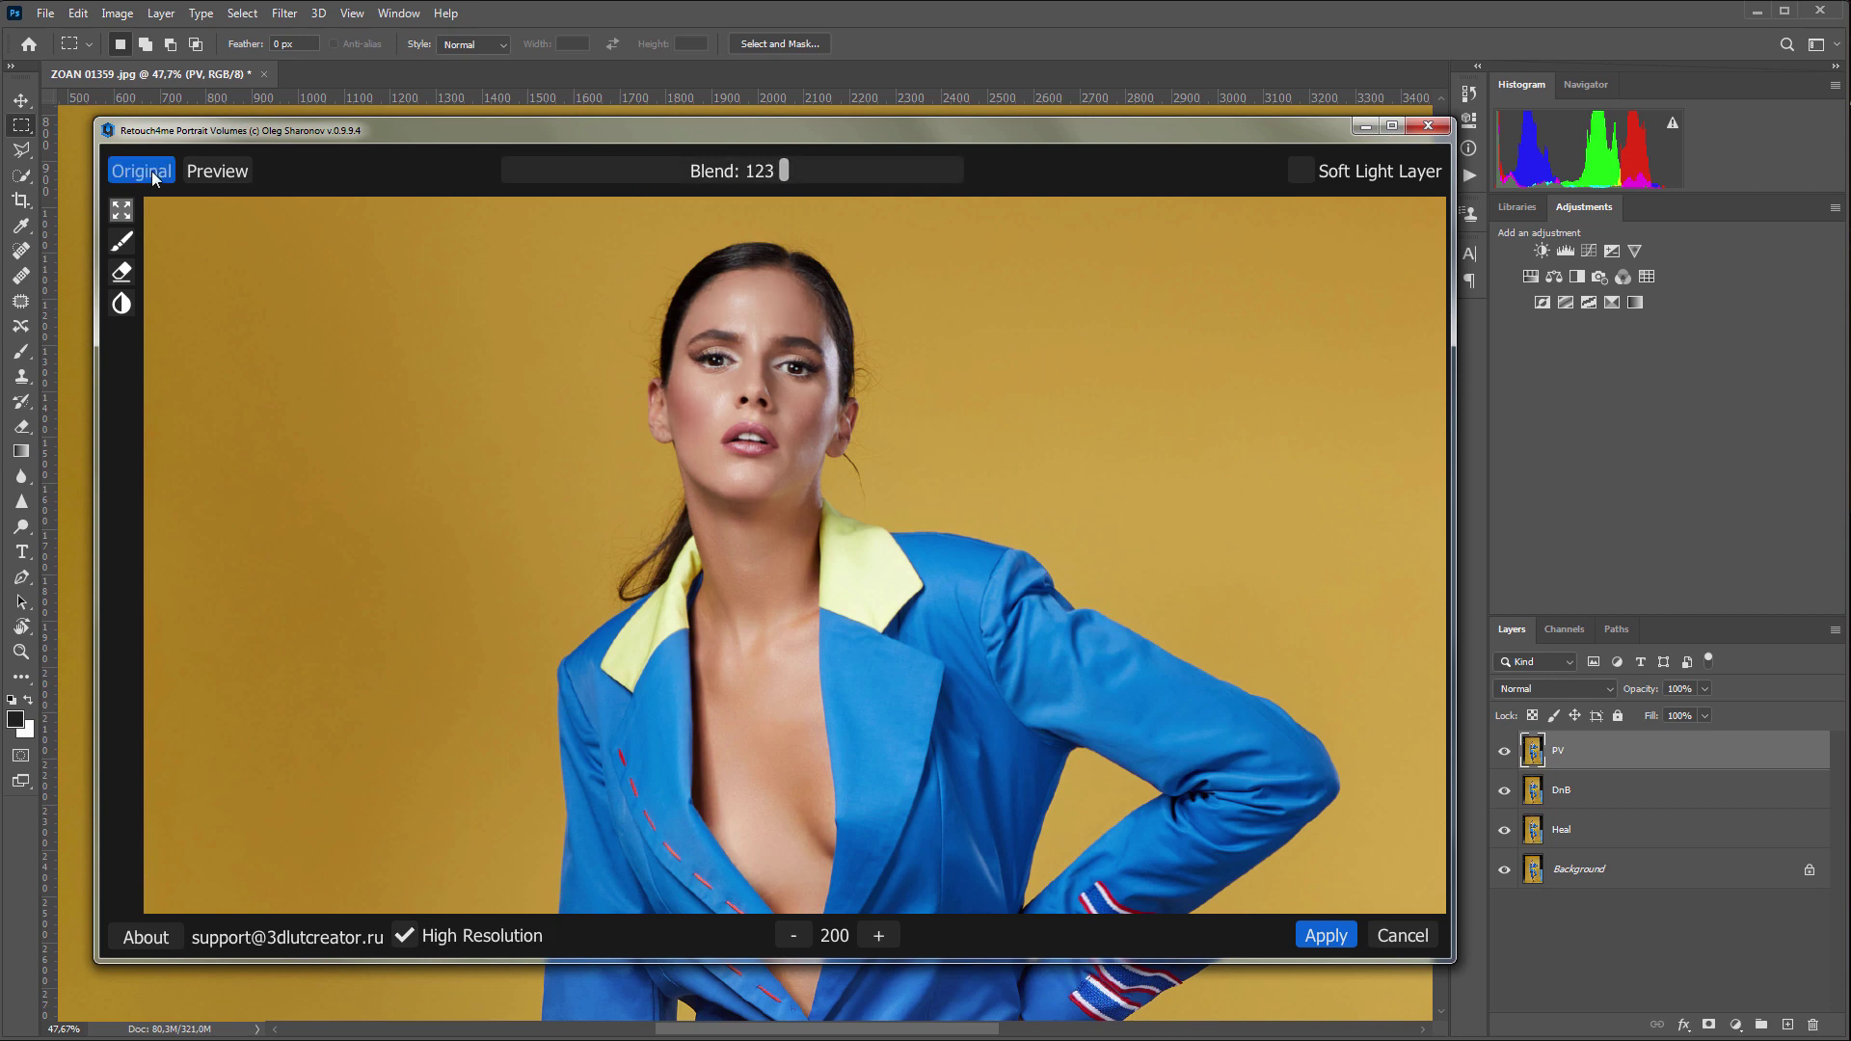
{"action": "left_click", "coordinate": [1334, 940]}
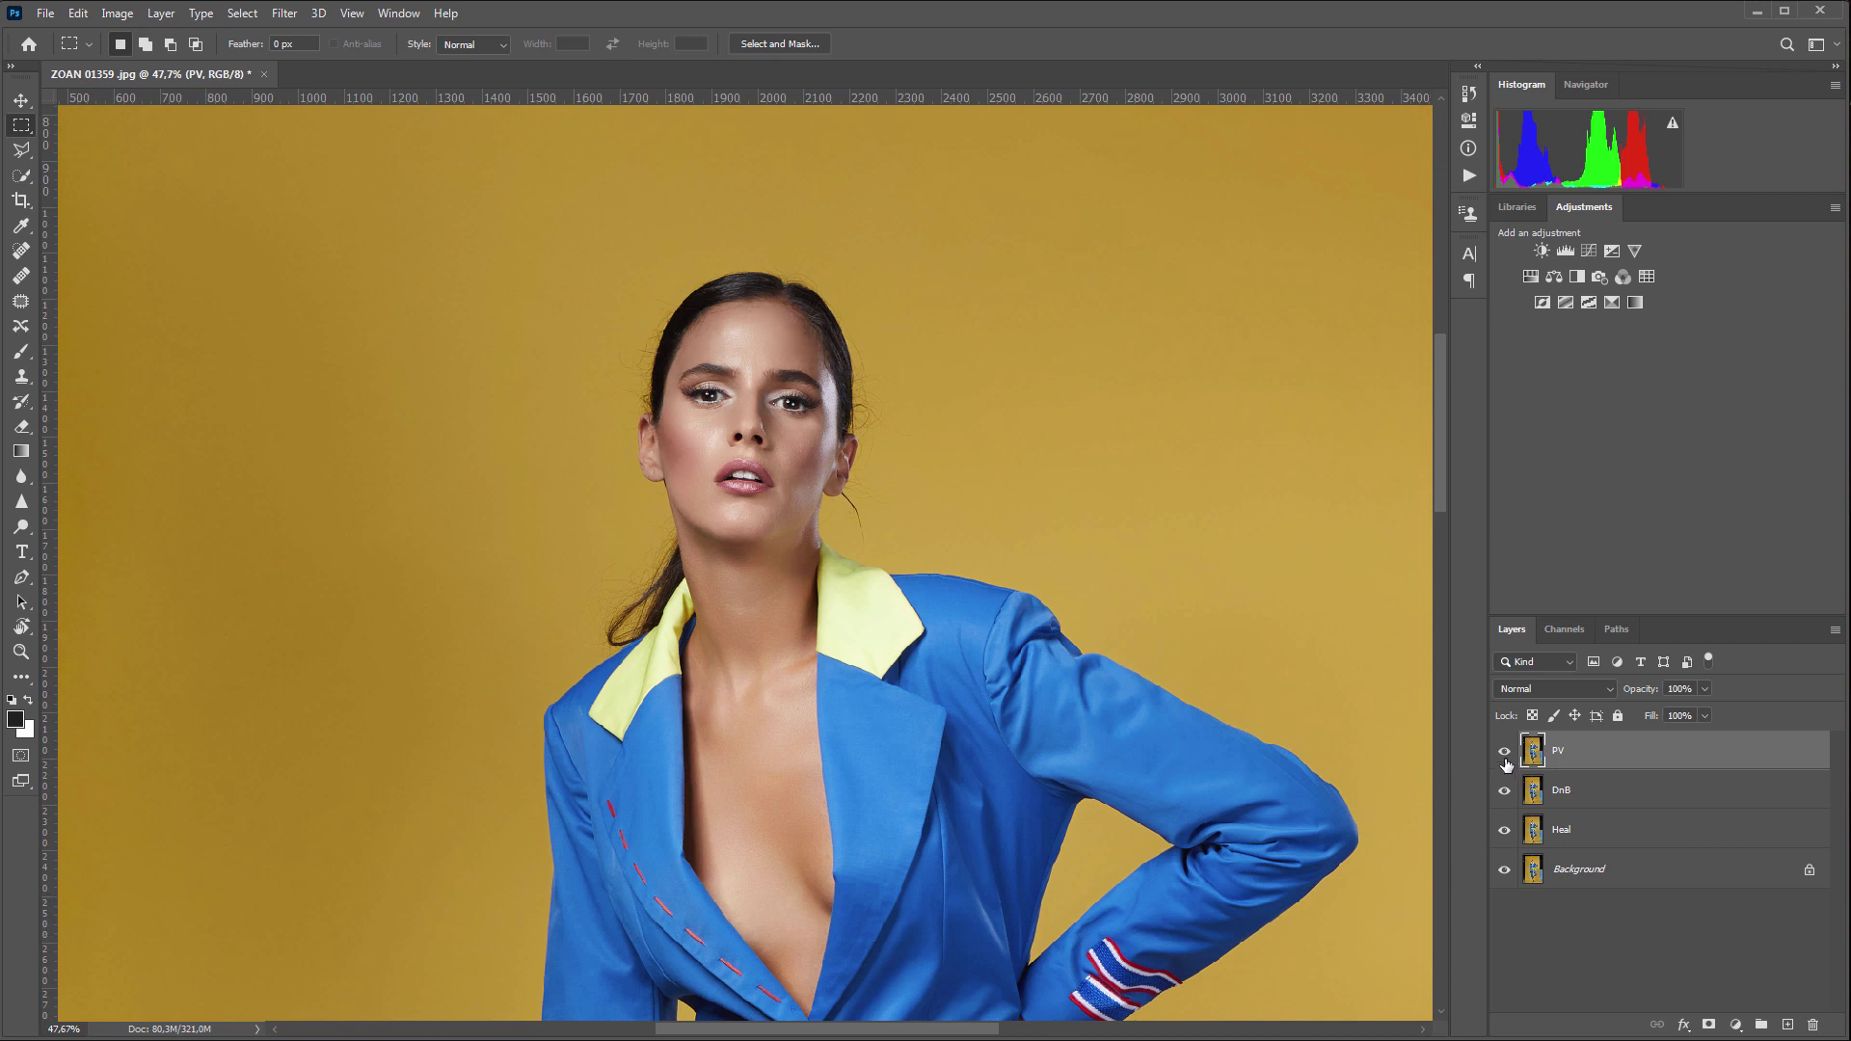
Compare with PV and DnB hidden, restore both, and zoom out to the whole figure
{"action": "left_click_drag", "start_coordinate": [1504, 760], "coordinate": [1501, 835]}
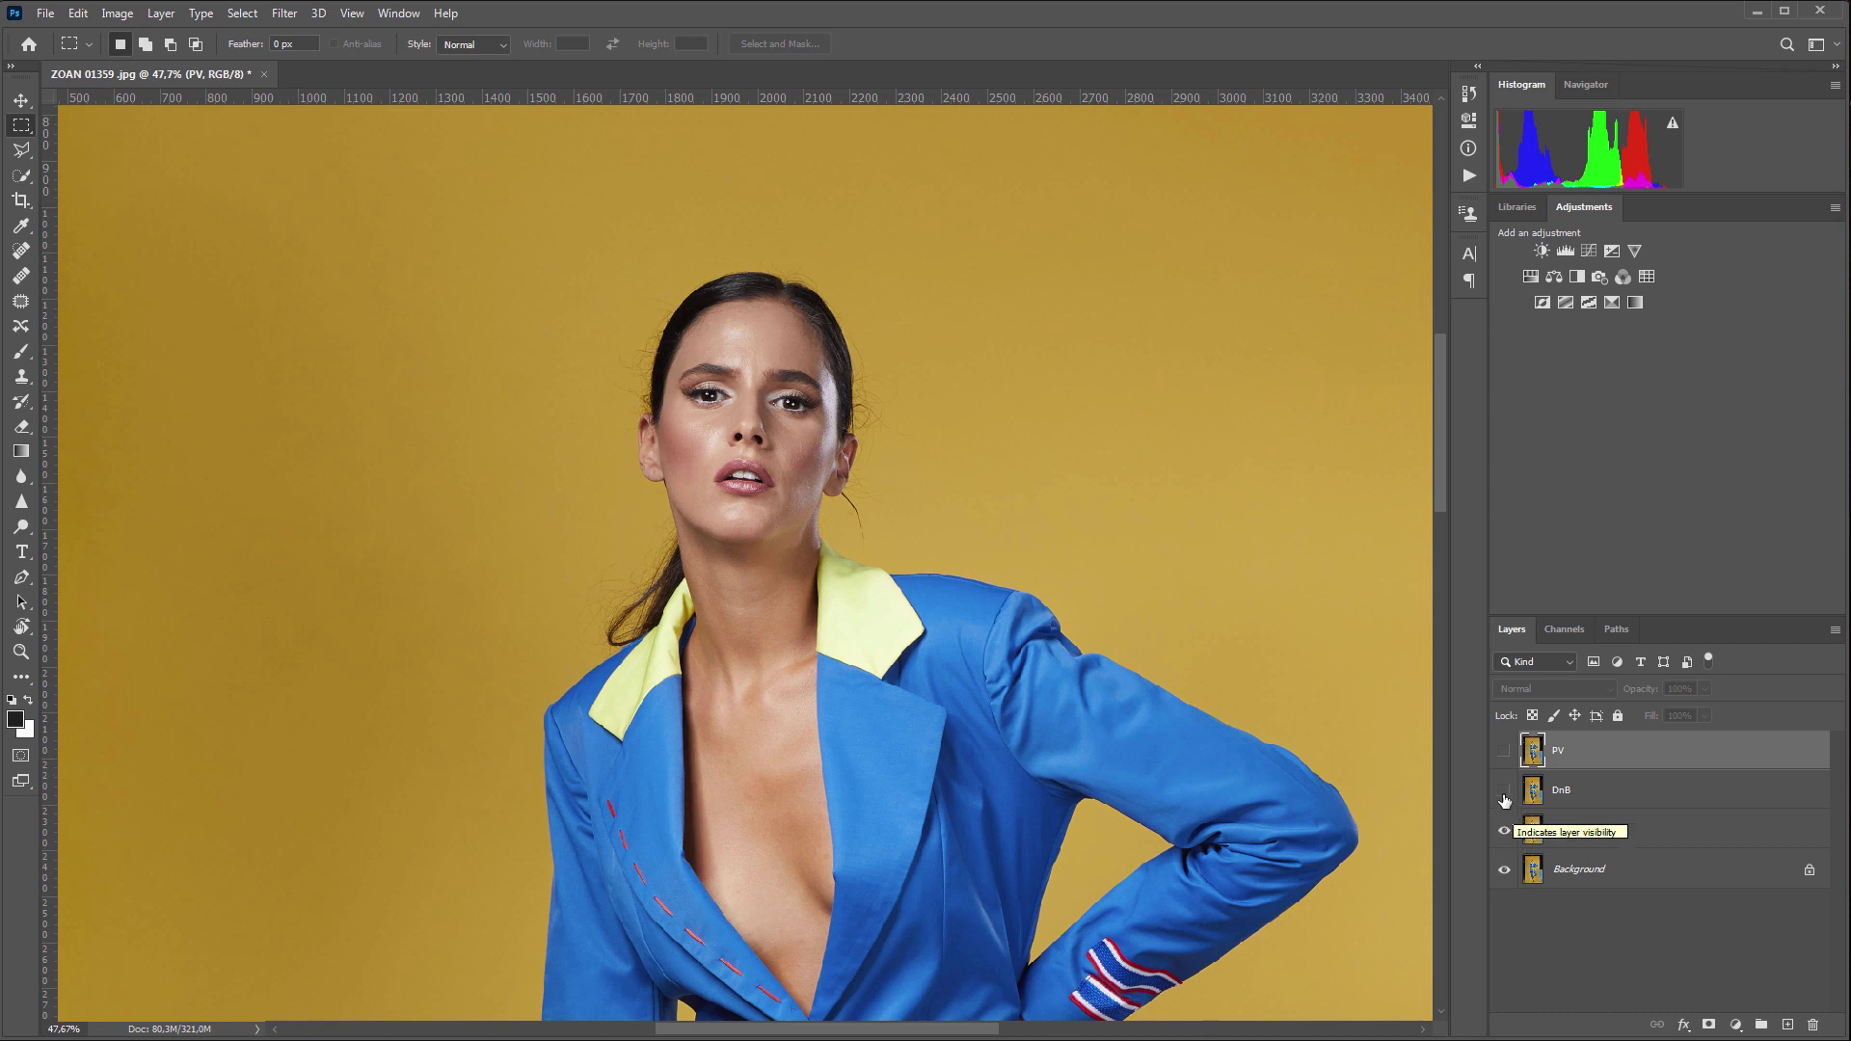
{"action": "left_click", "coordinate": [1502, 791]}
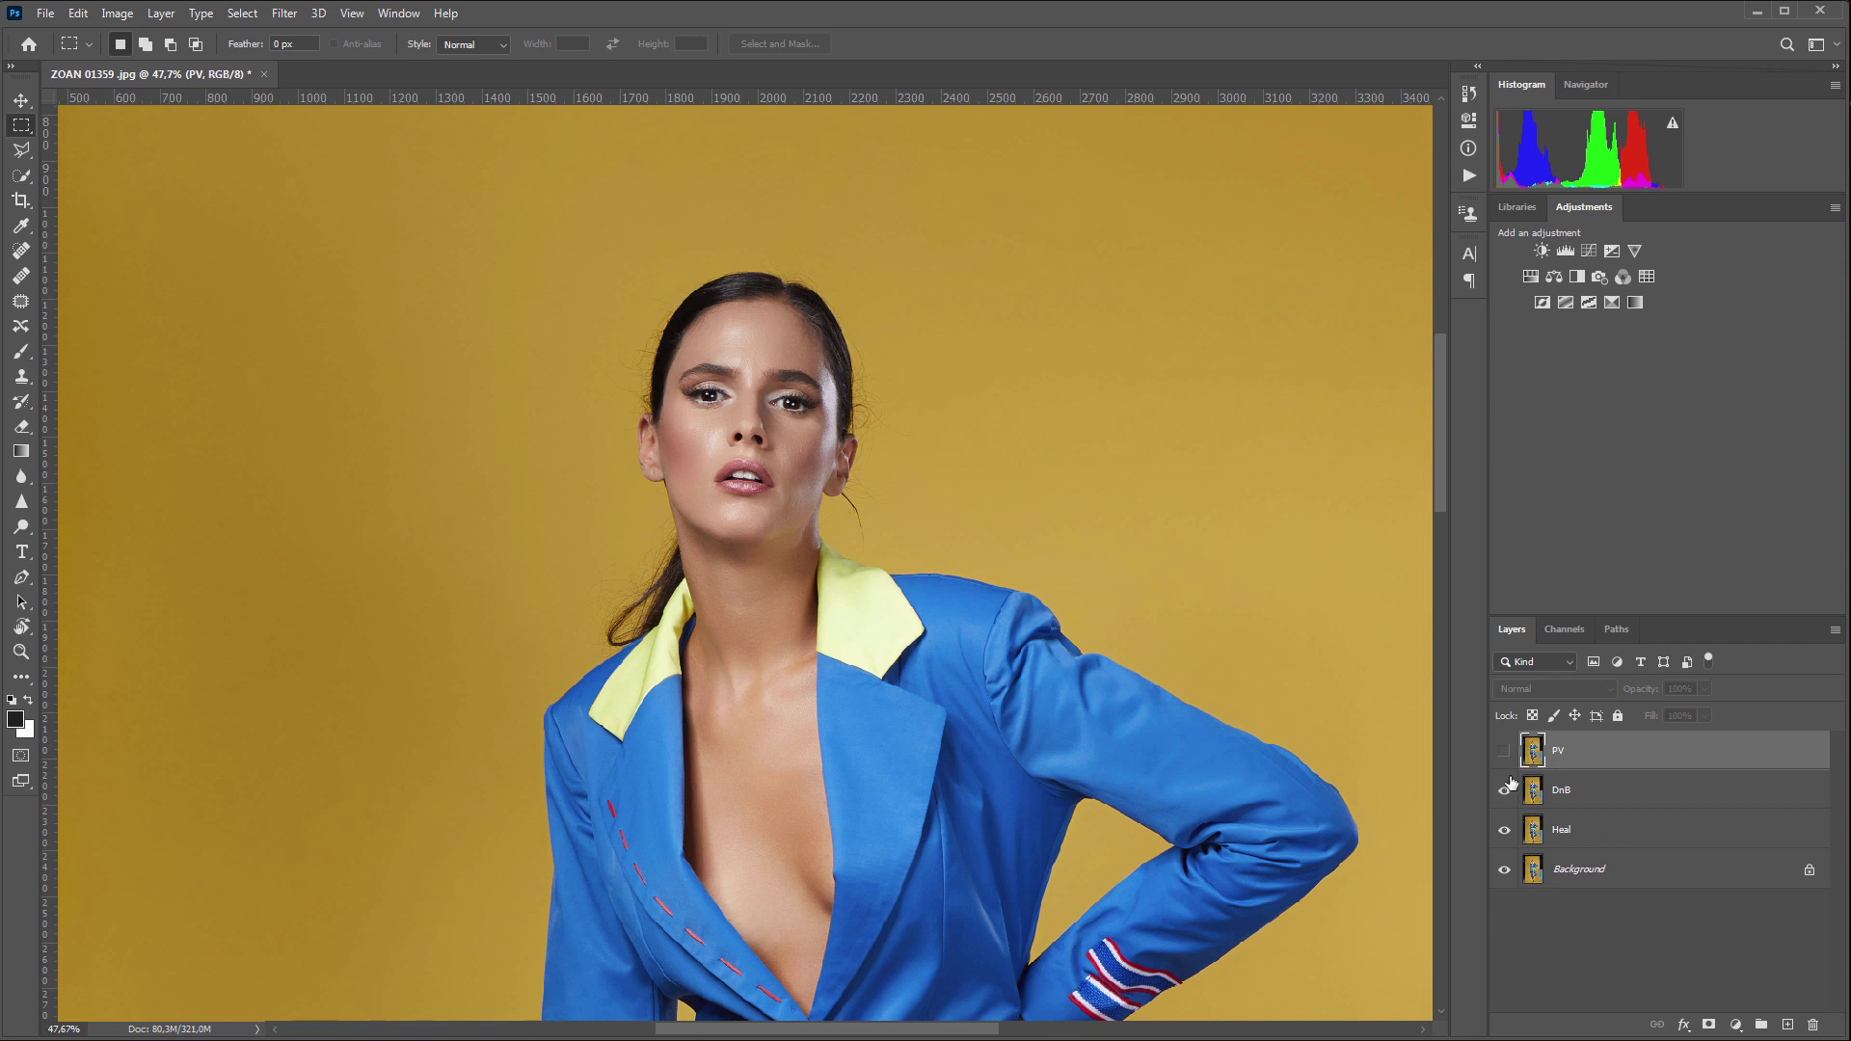
{"action": "left_click", "coordinate": [1504, 750]}
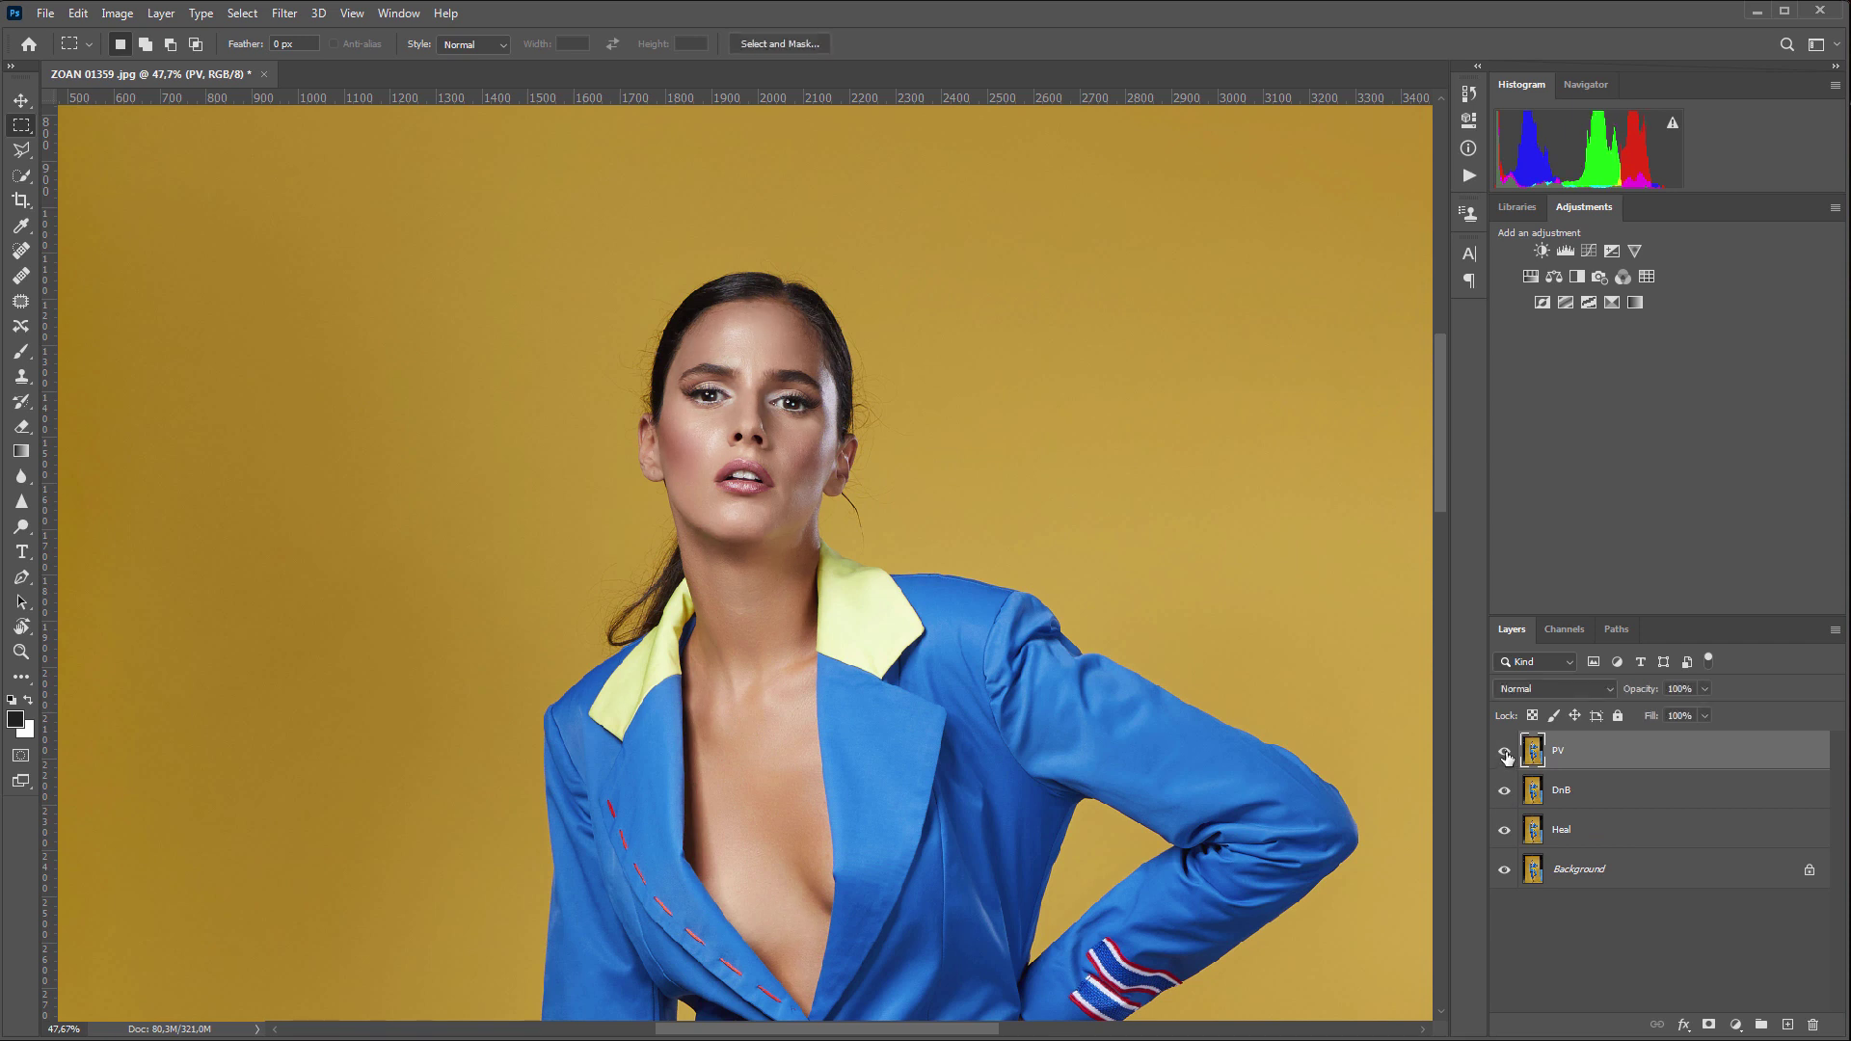
{"action": "key", "text": "z"}
{"action": "left_click", "coordinate": [954, 635], "text": "alt"}
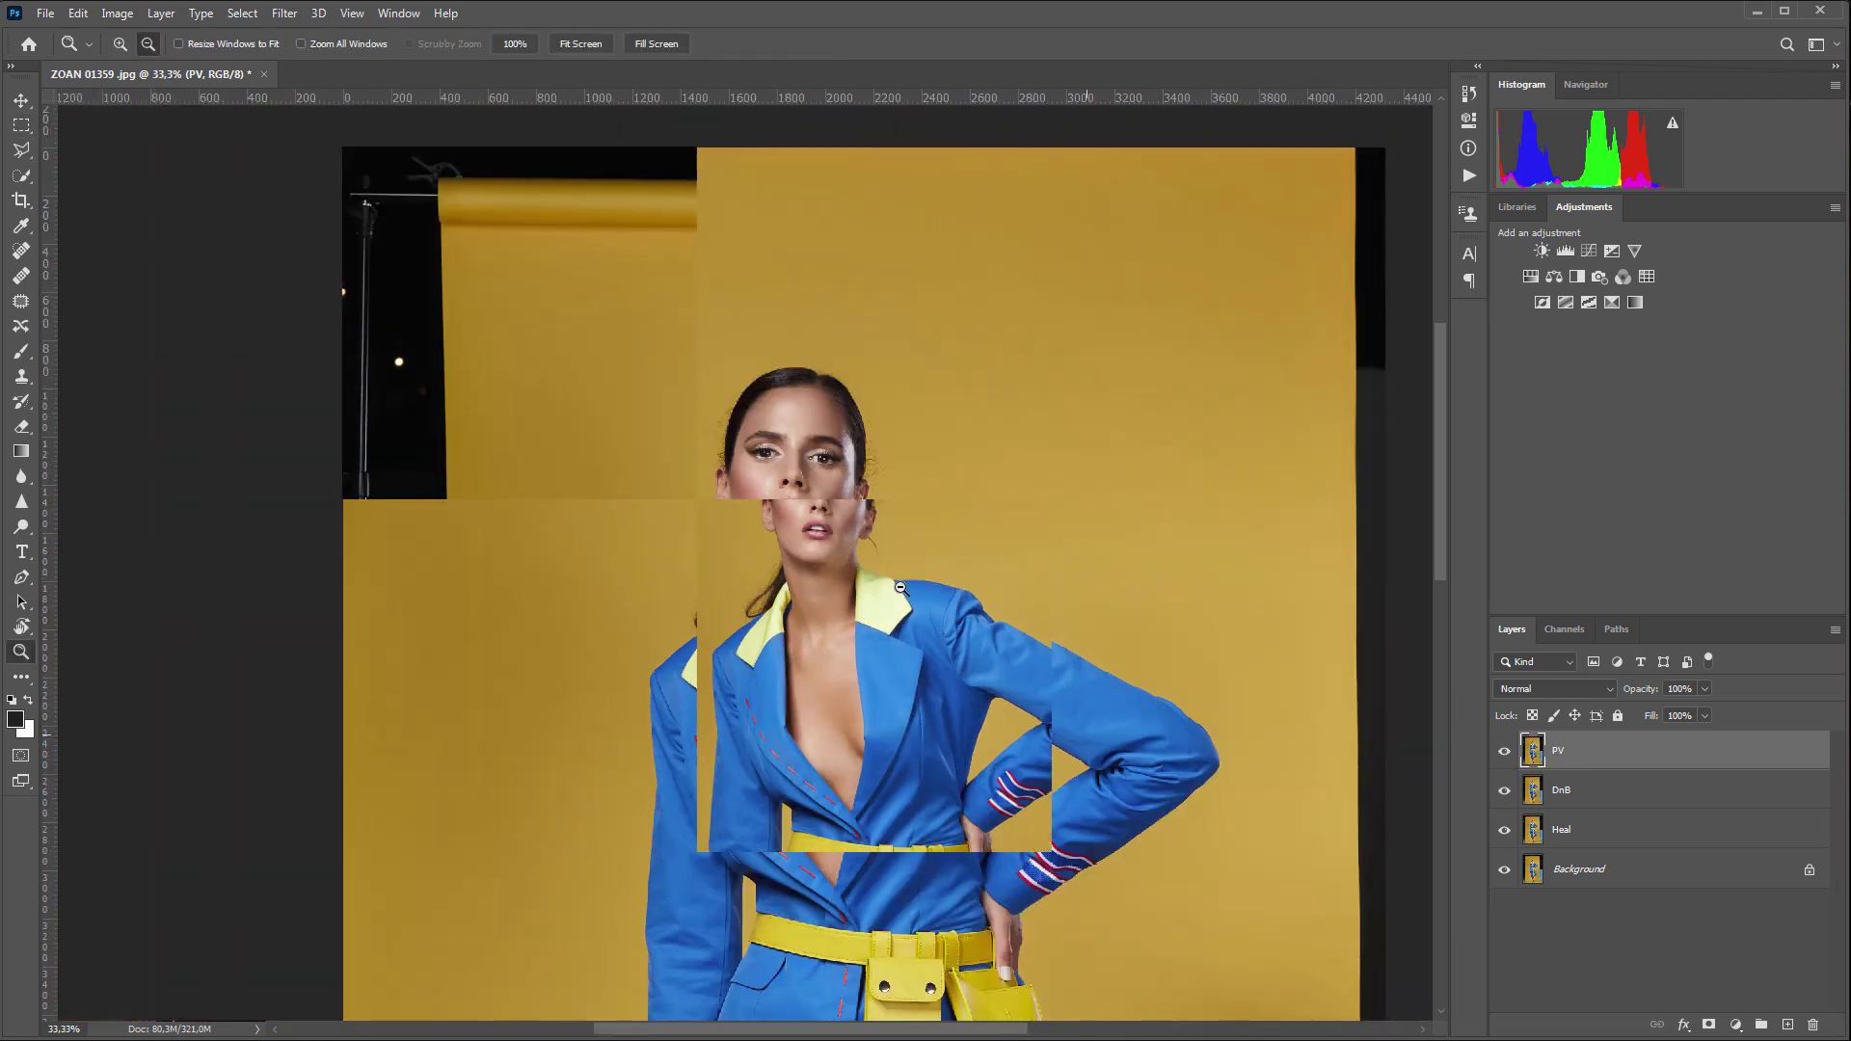
{"action": "scroll", "coordinate": [956, 635], "scroll_direction": "down", "scroll_amount": 2}
{"action": "scroll", "coordinate": [956, 635], "scroll_direction": "down", "scroll_amount": 2}
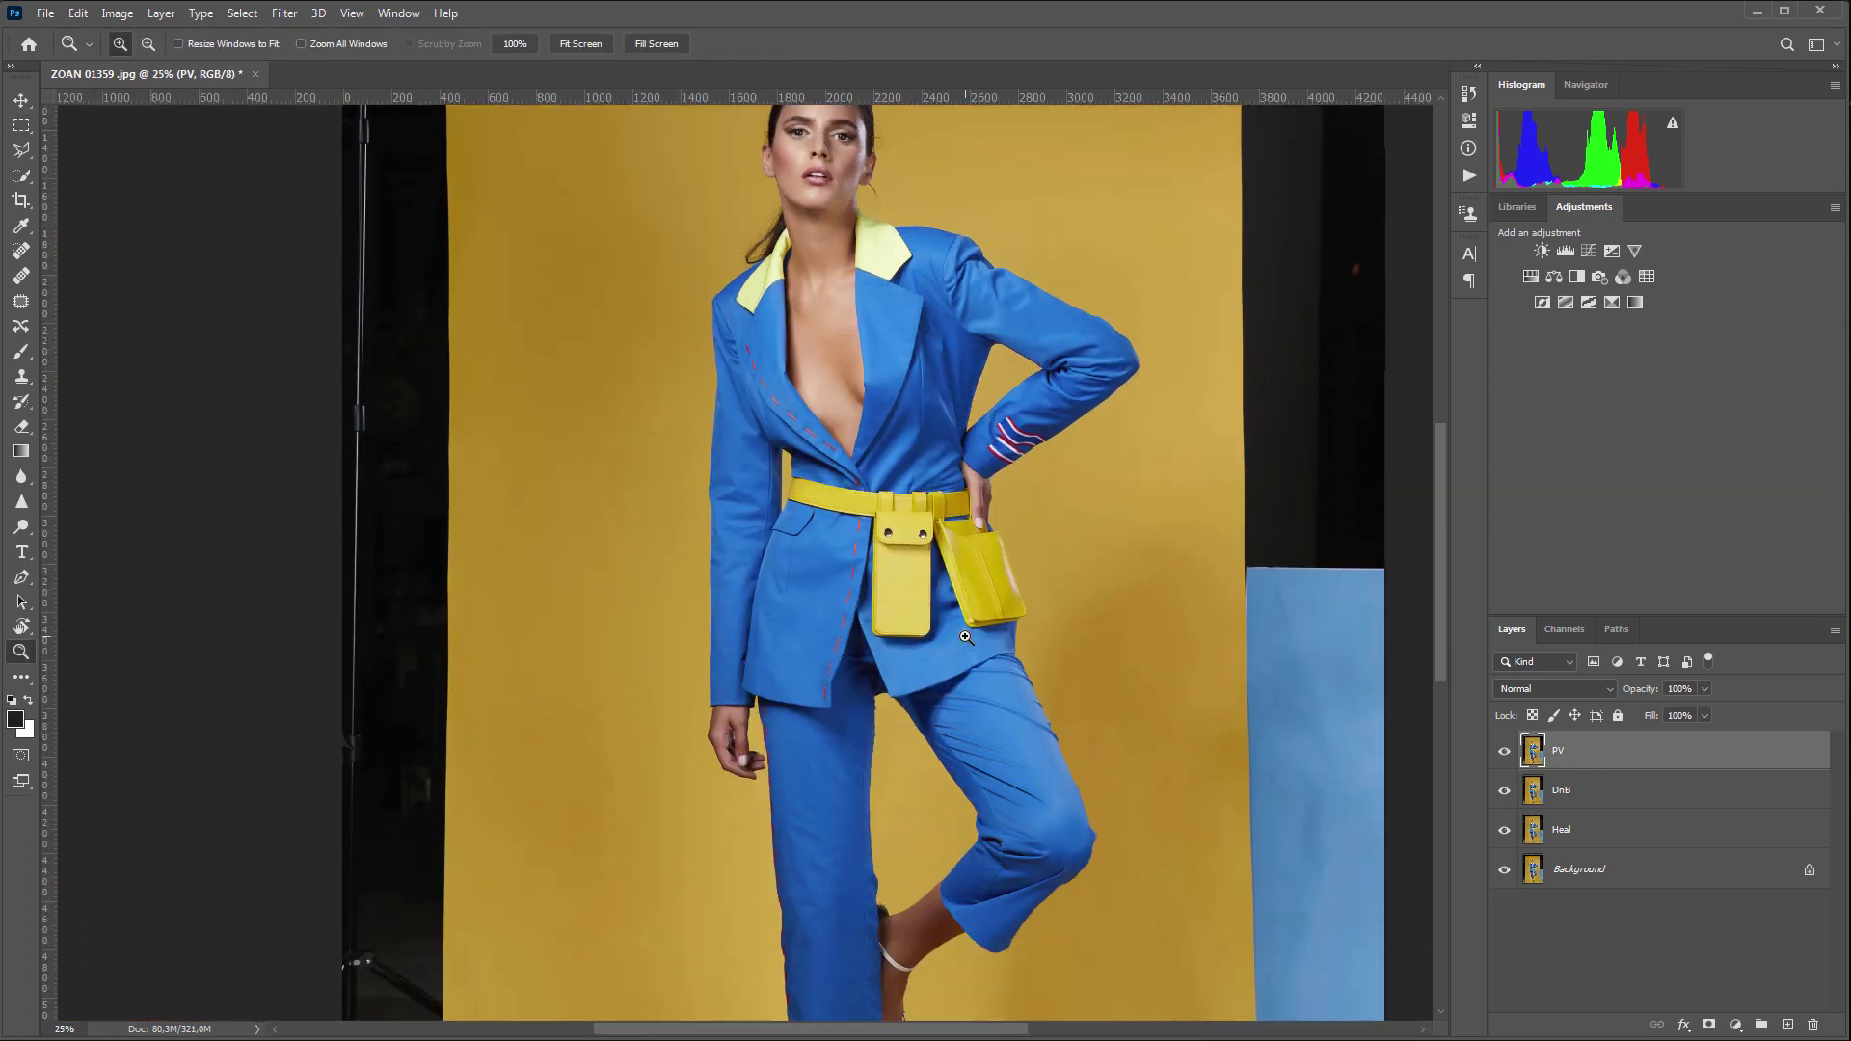
{"action": "left_click", "coordinate": [969, 633], "text": "alt"}
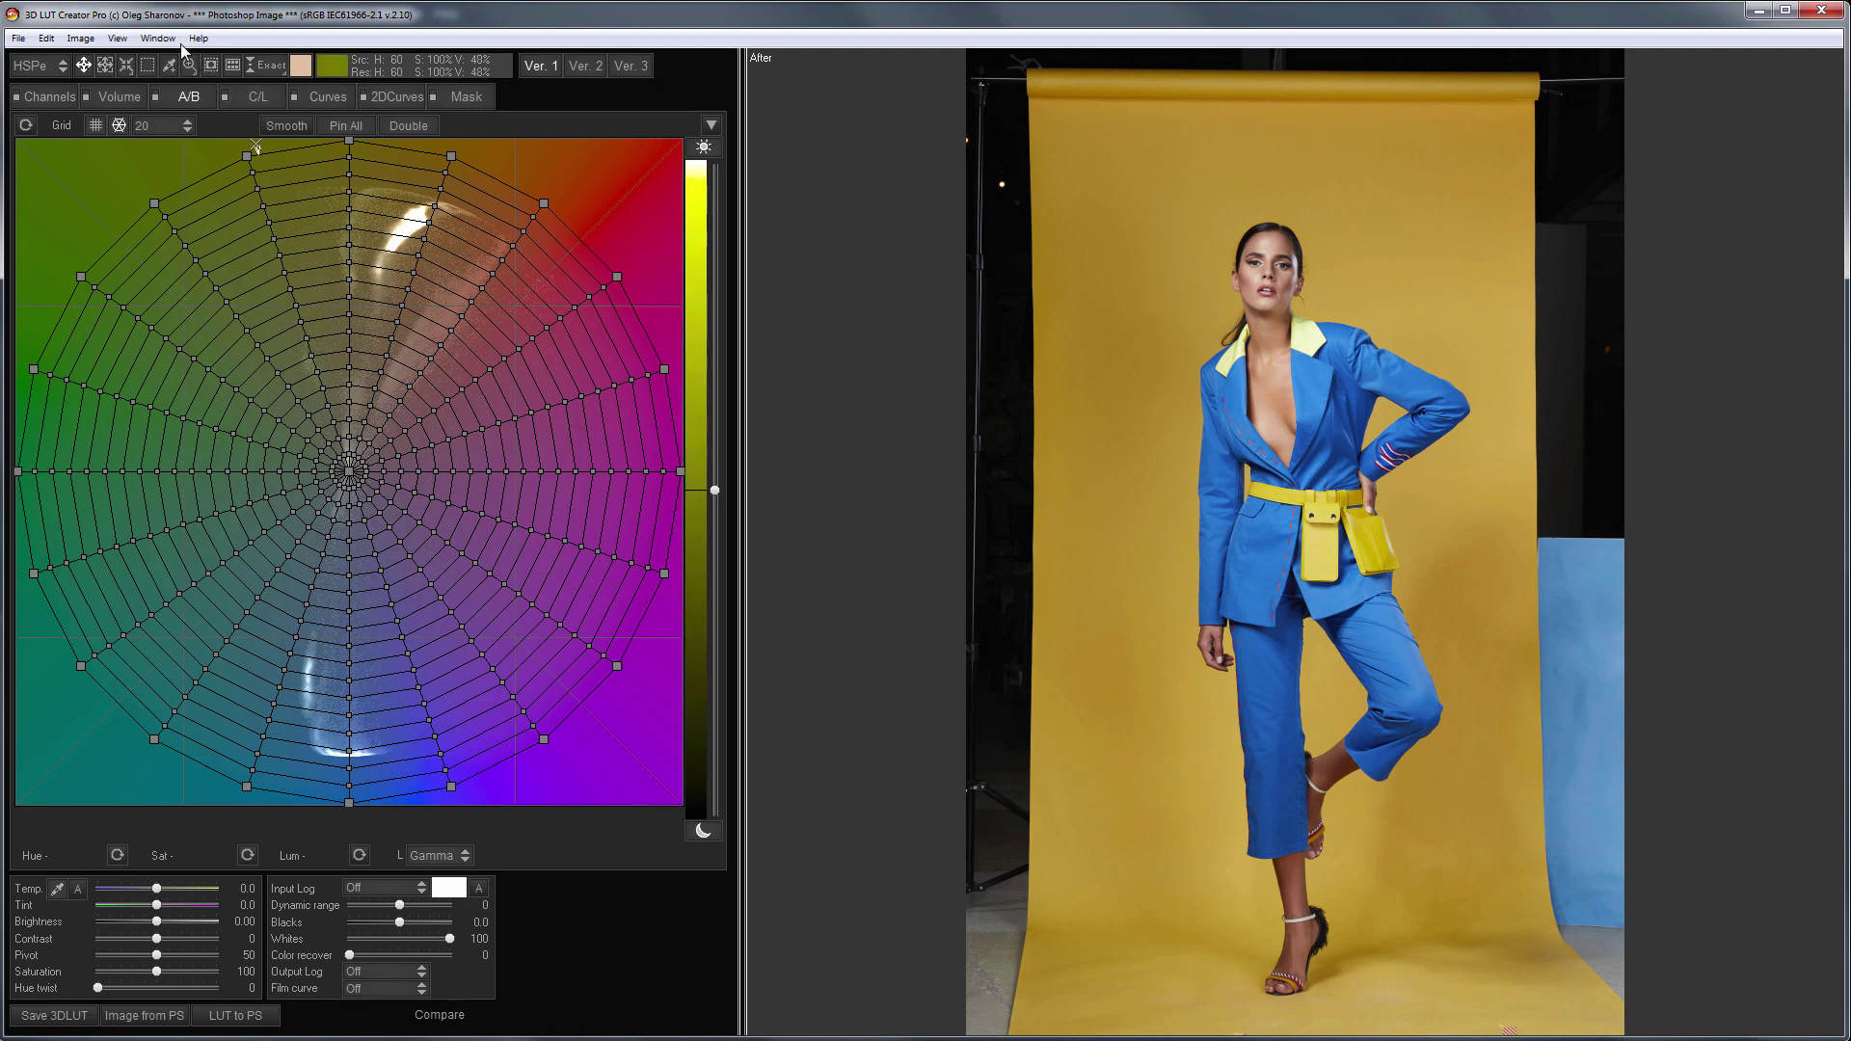
Apply the Mobile Weekly MW112 summer look and send the LUT back to Photoshop
{"action": "left_click", "coordinate": [156, 37]}
{"action": "left_click", "coordinate": [196, 62]}
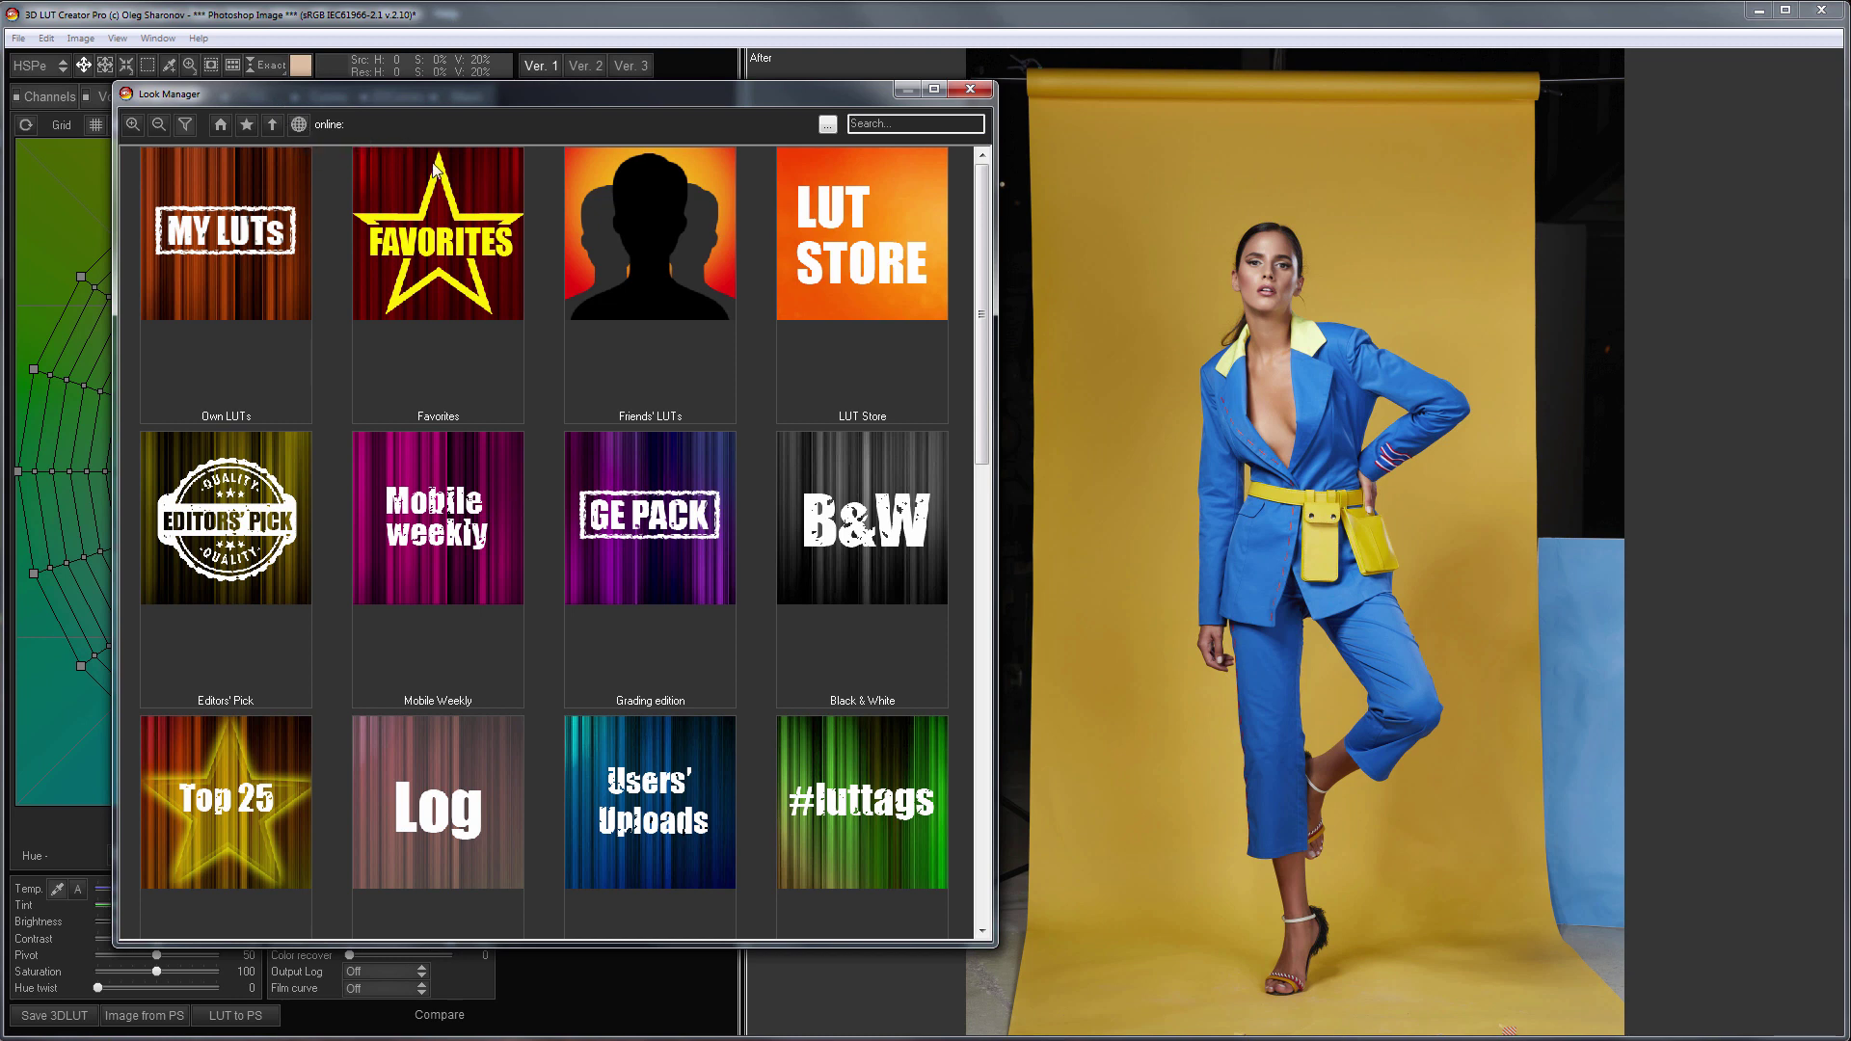
{"action": "left_click", "coordinate": [435, 483]}
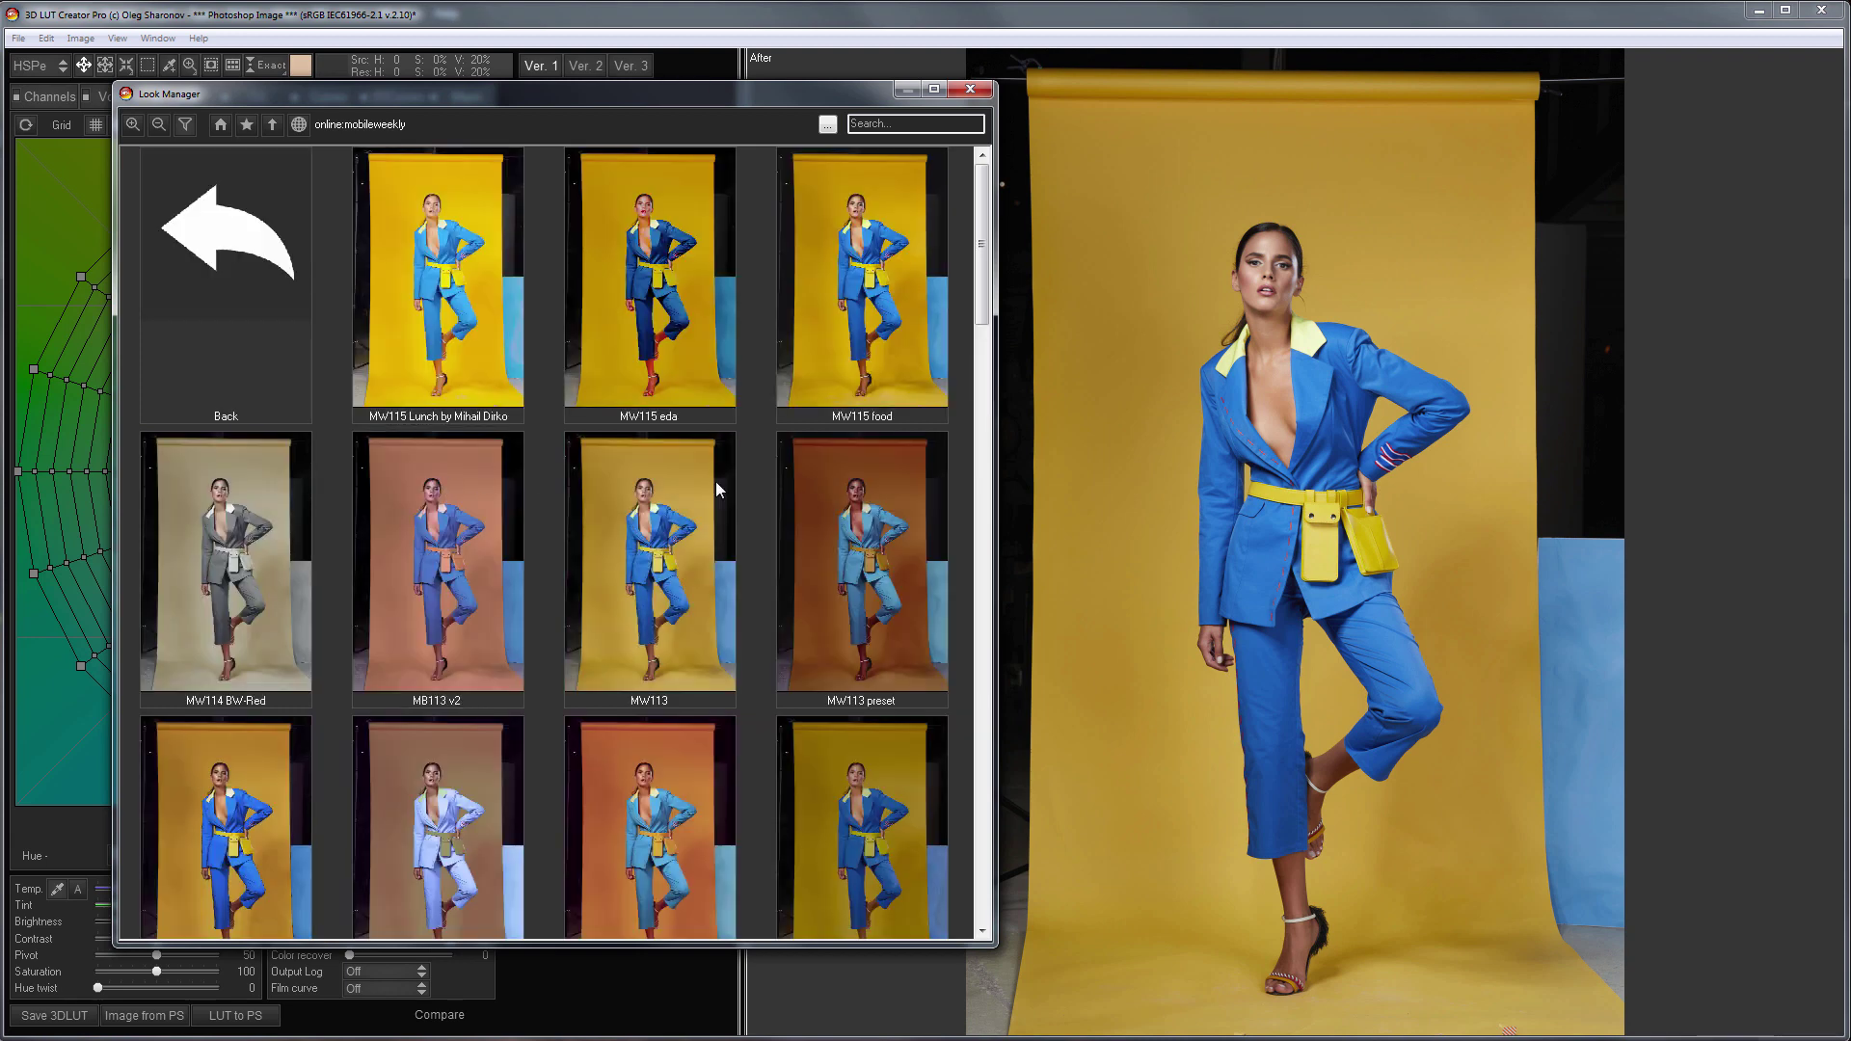
{"action": "scroll", "coordinate": [896, 484], "scroll_direction": "down", "scroll_amount": 2}
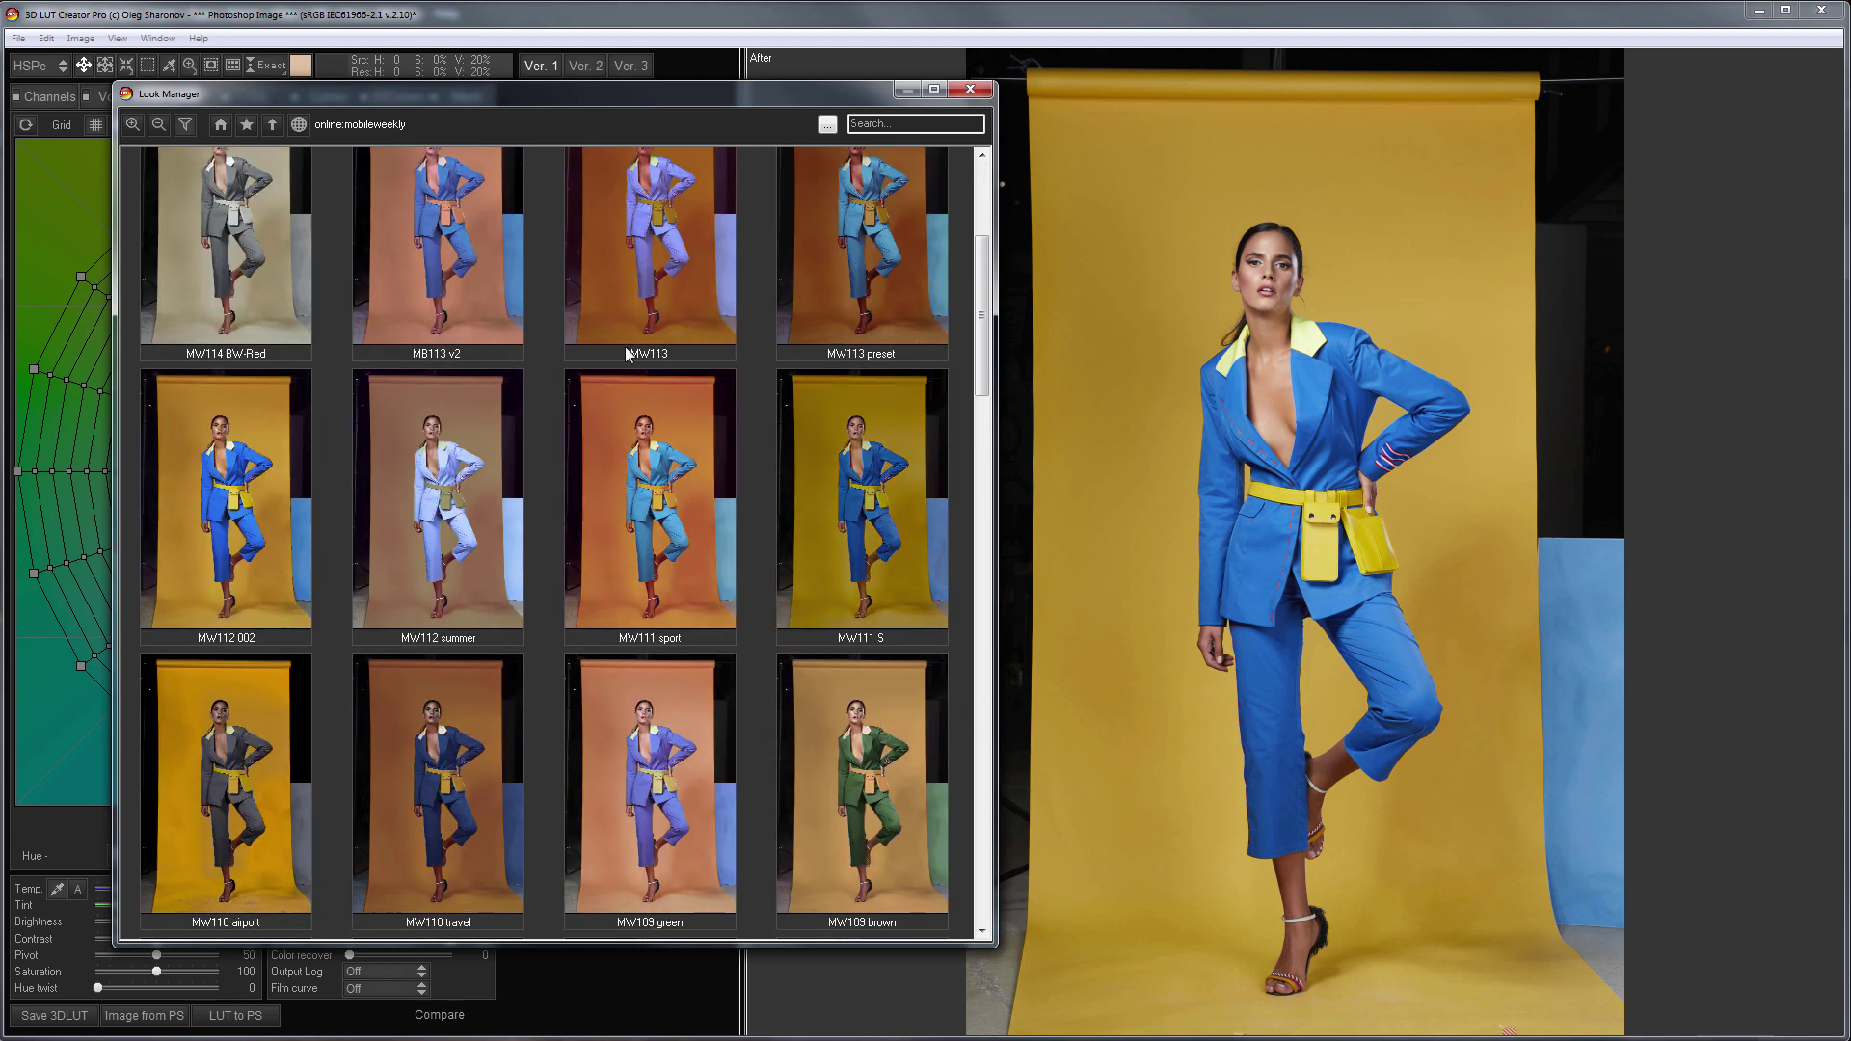
{"action": "left_click", "coordinate": [629, 289]}
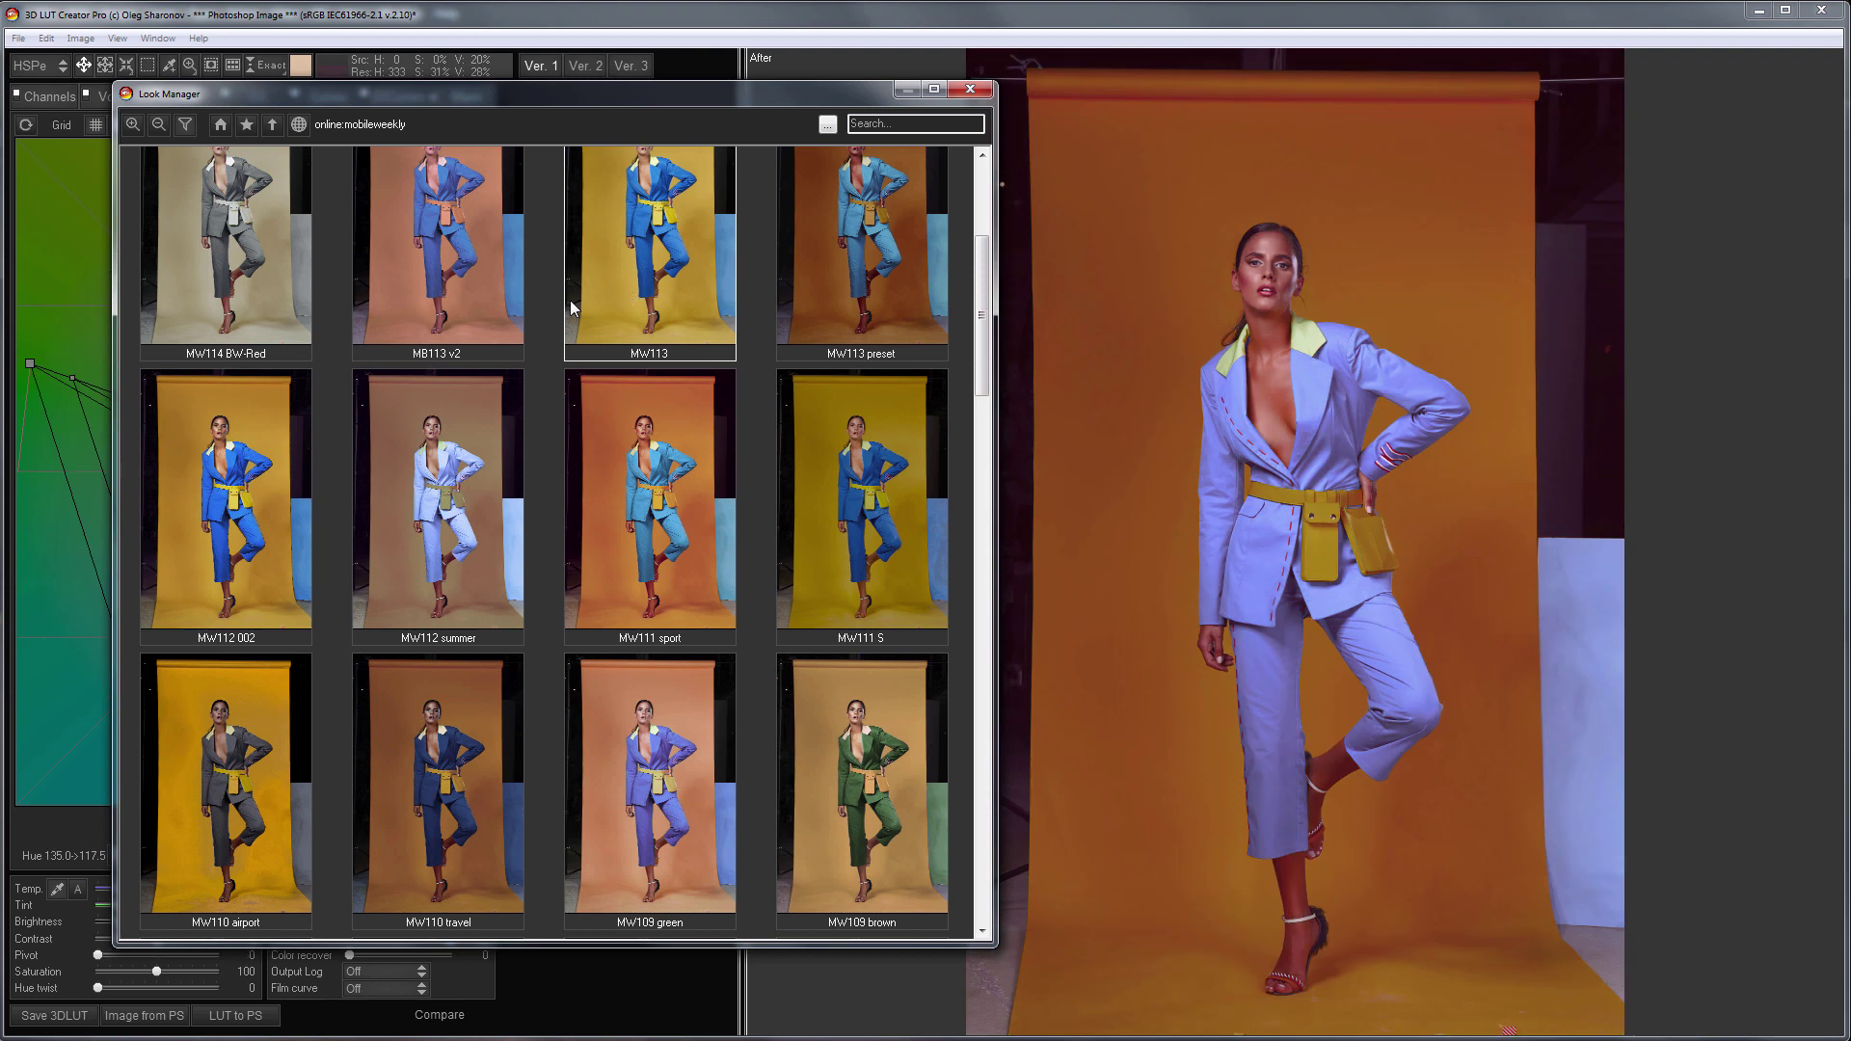
{"action": "left_click", "coordinate": [453, 481]}
{"action": "scroll", "coordinate": [537, 392], "scroll_direction": "up", "scroll_amount": 2}
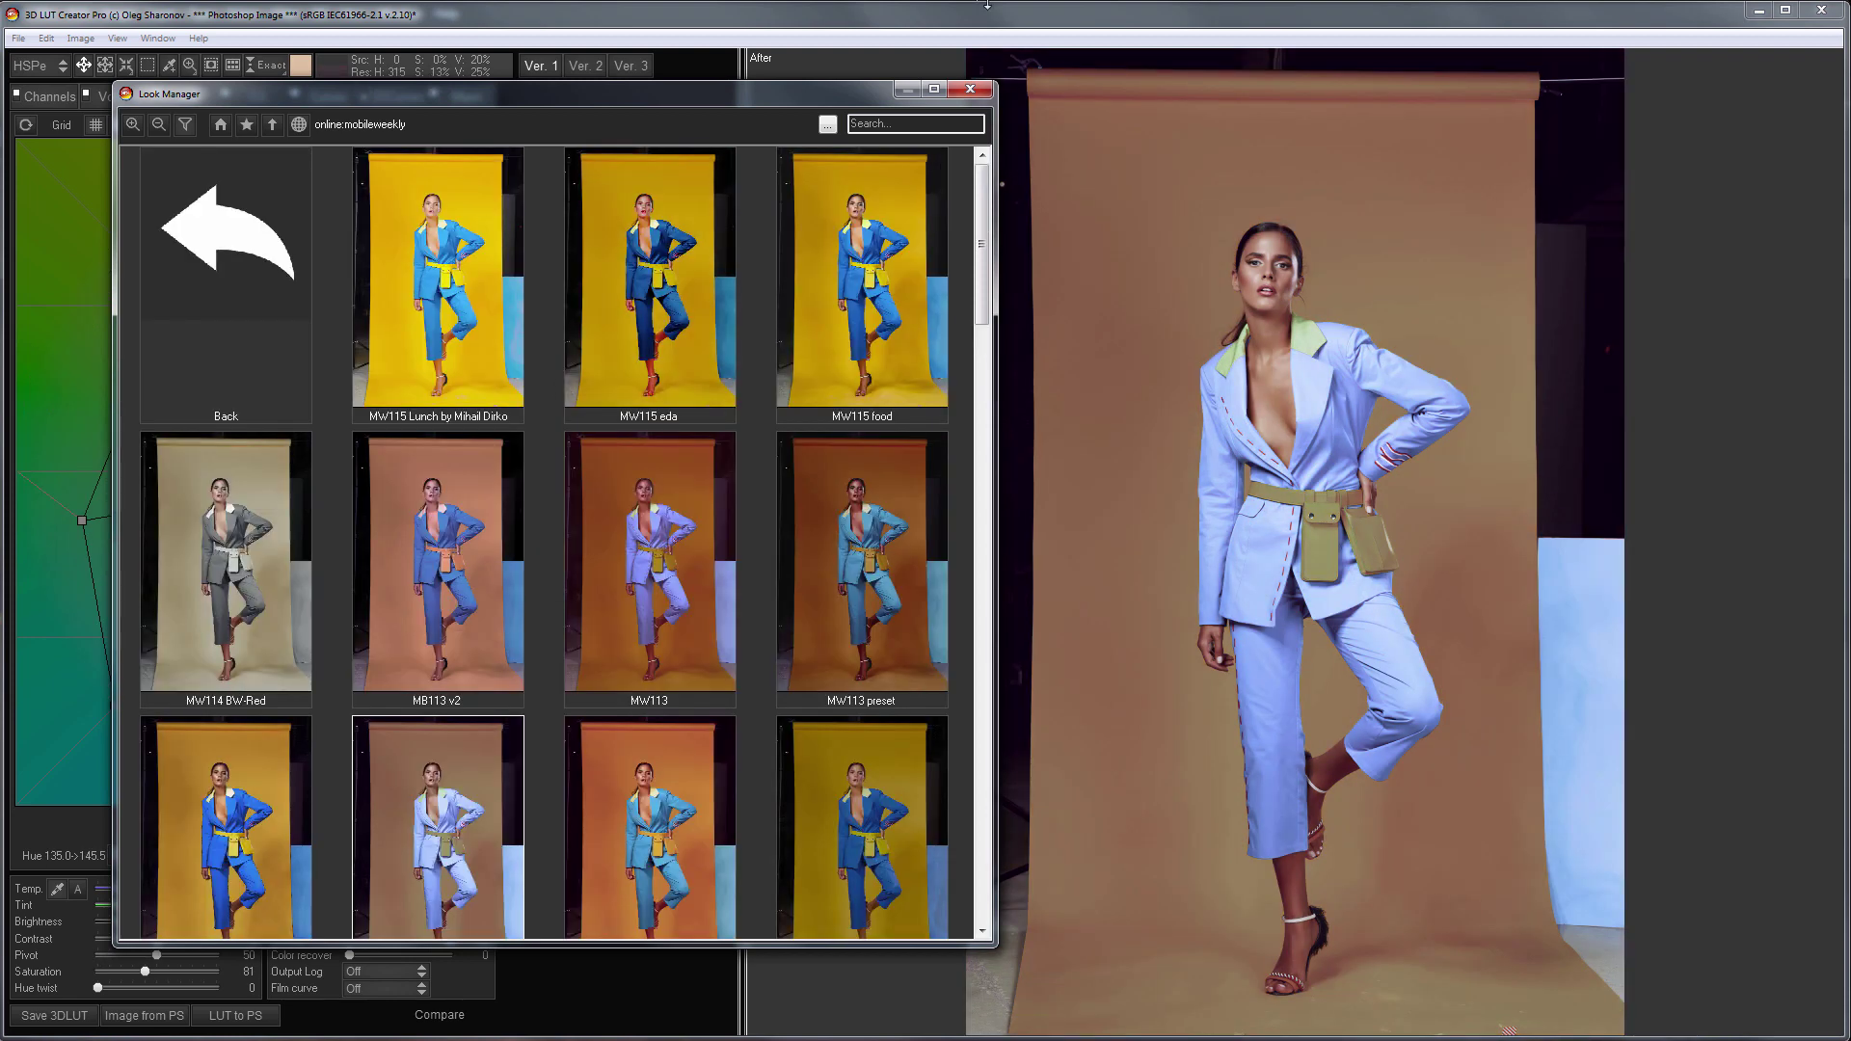
{"action": "left_click", "coordinate": [981, 91]}
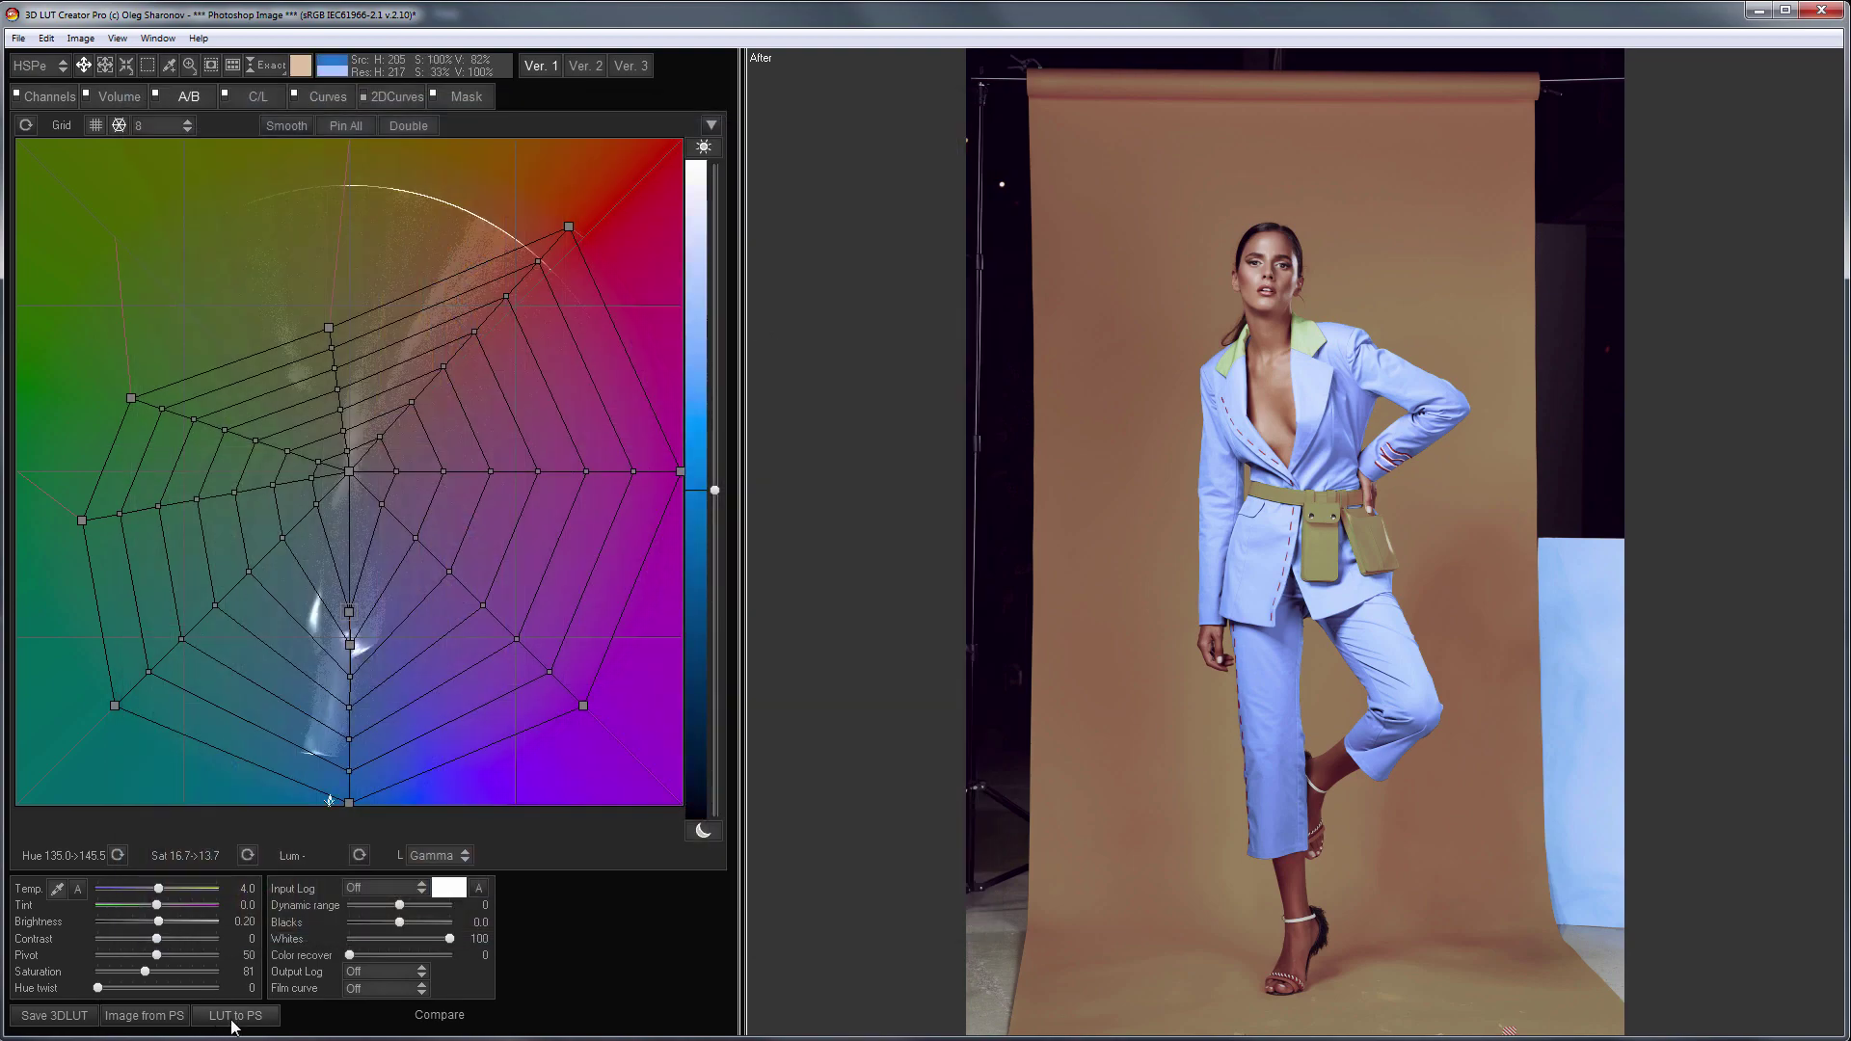
{"action": "left_click", "coordinate": [232, 1015]}
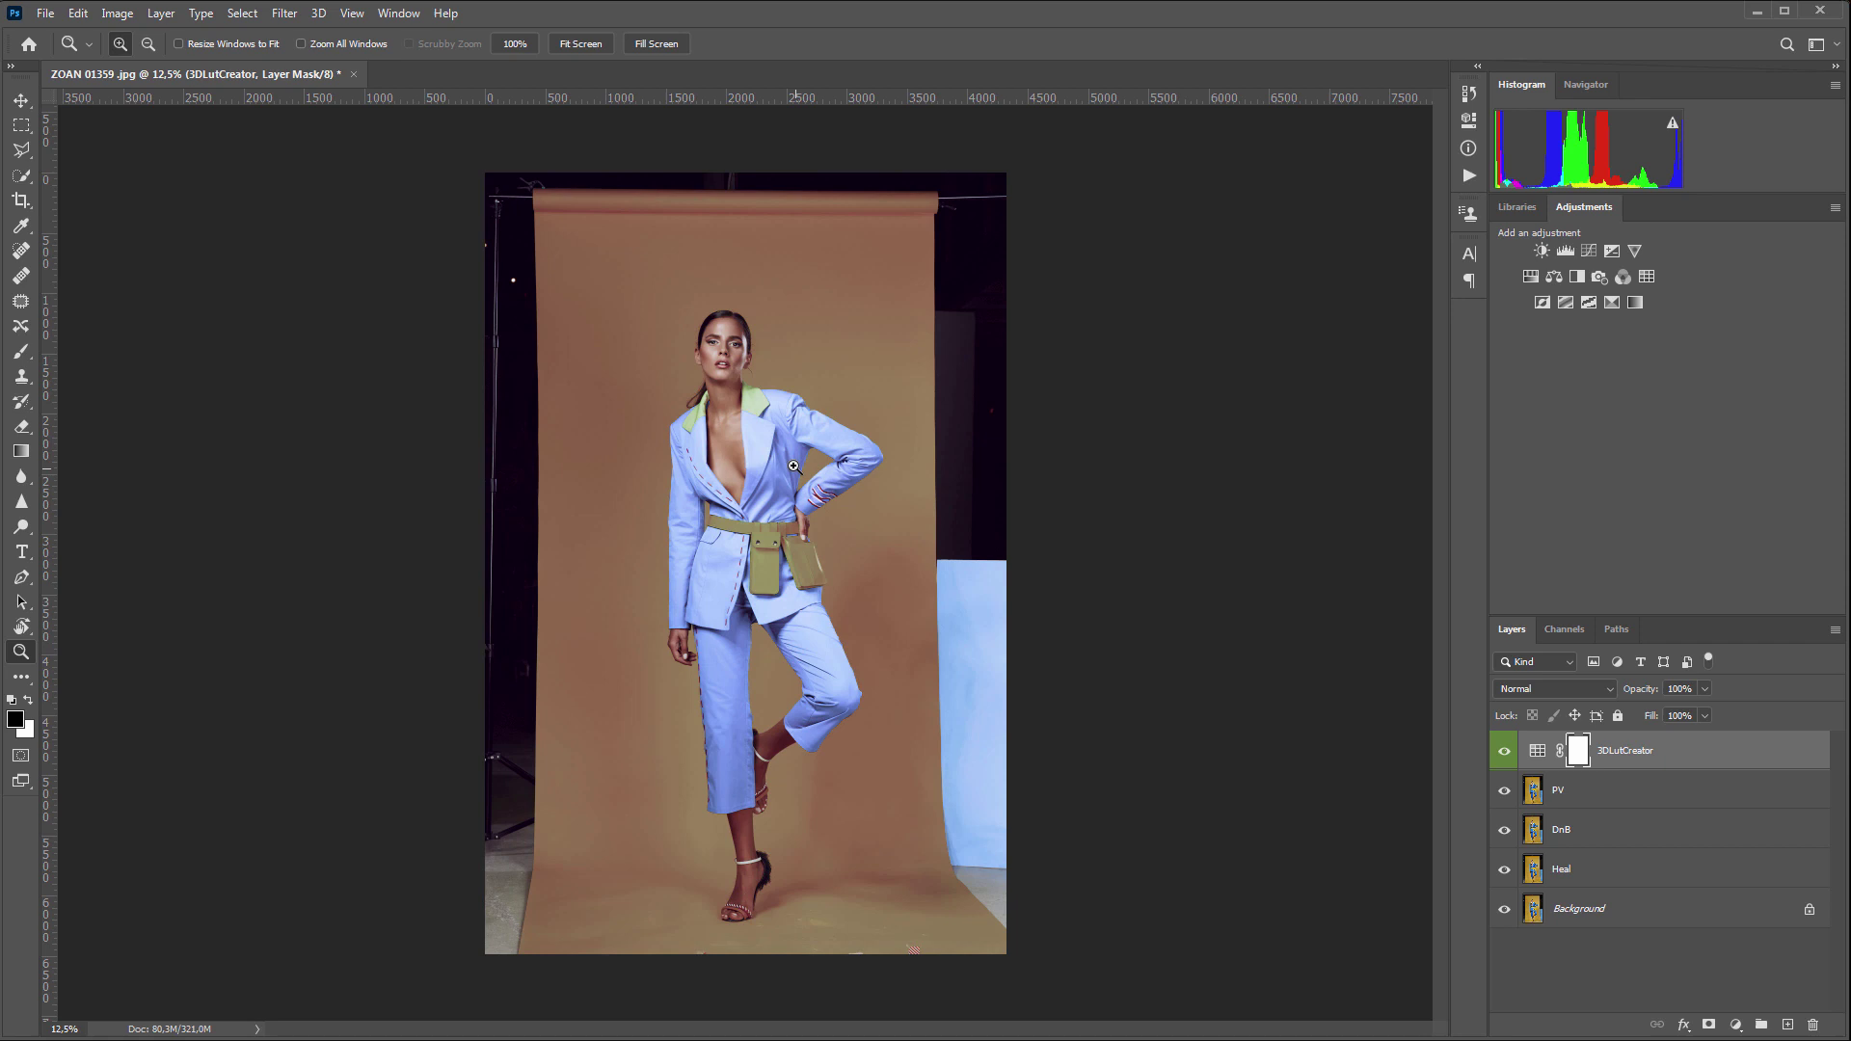
Compare the LUT grade off and on, then set the 3DLutCreator layer's opacity to about 70%
{"action": "left_click", "coordinate": [792, 466]}
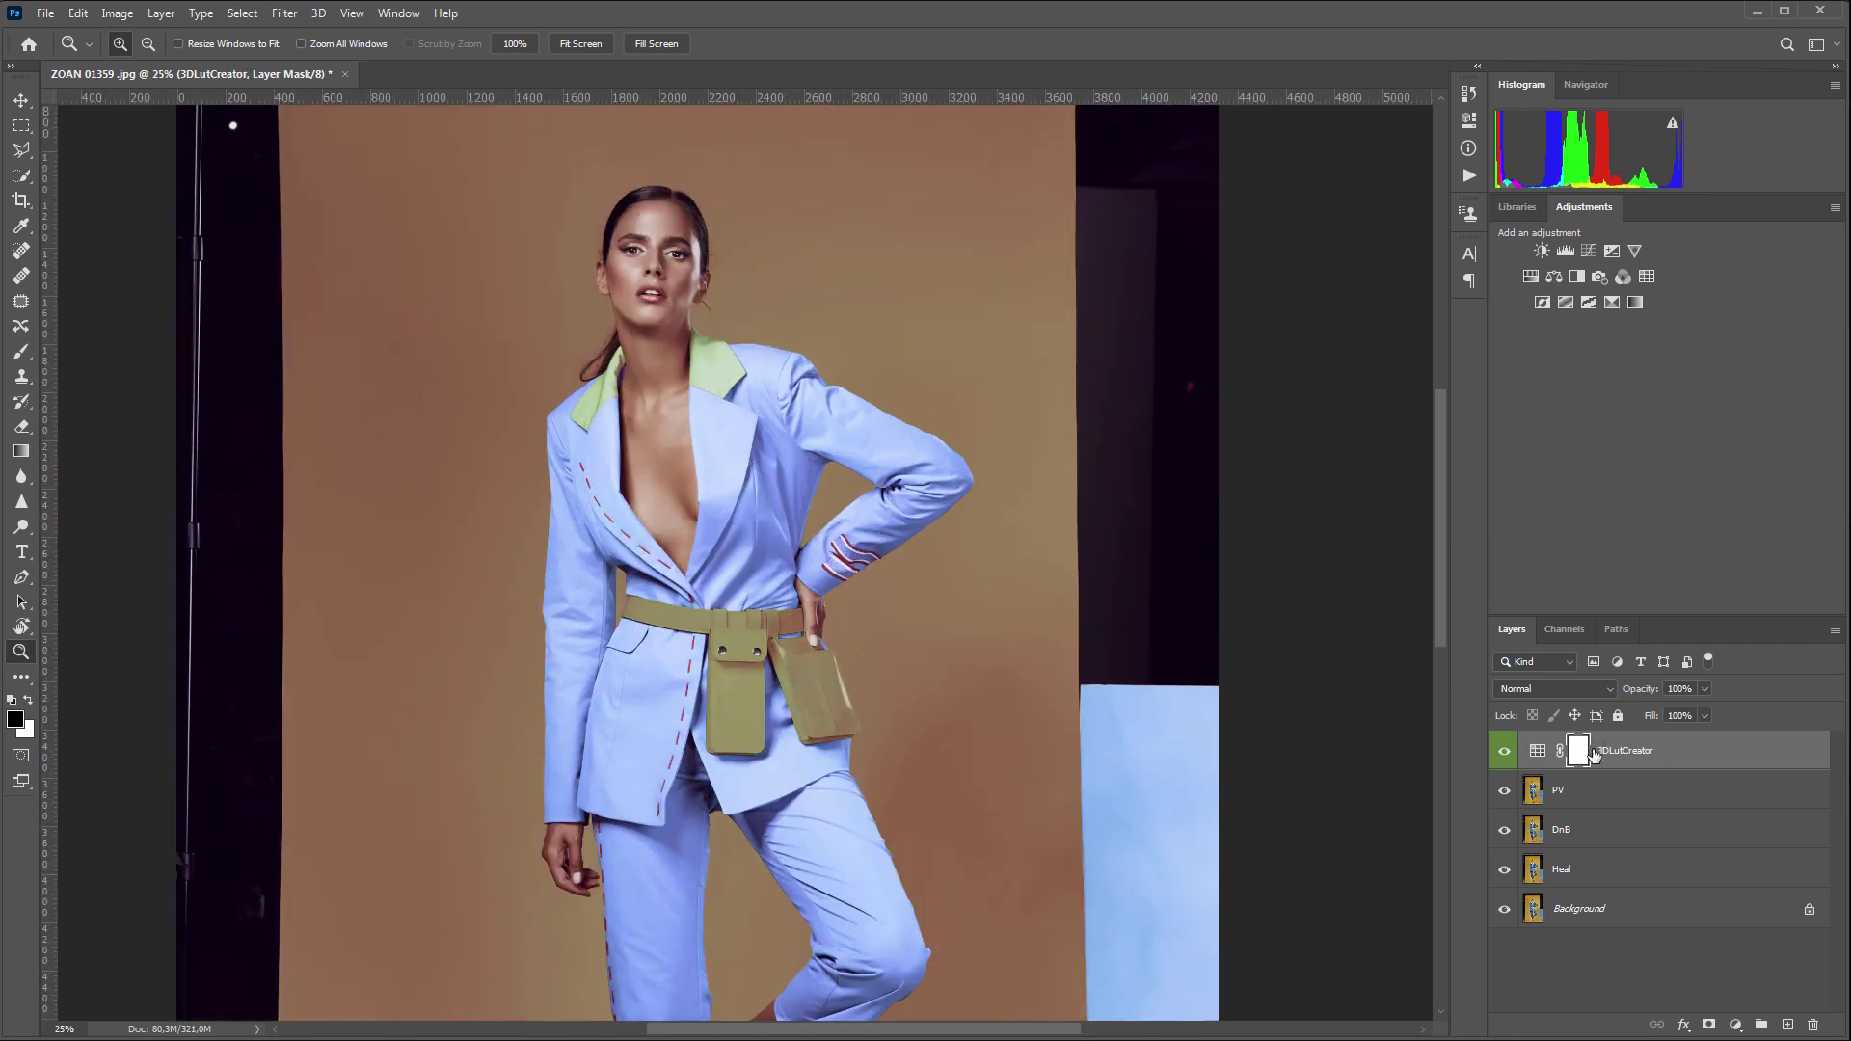
{"action": "left_click", "coordinate": [1505, 752]}
{"action": "left_click", "coordinate": [1506, 752]}
{"action": "left_click", "coordinate": [1705, 692]}
{"action": "left_click_drag", "start_coordinate": [1667, 713], "coordinate": [1645, 718]}
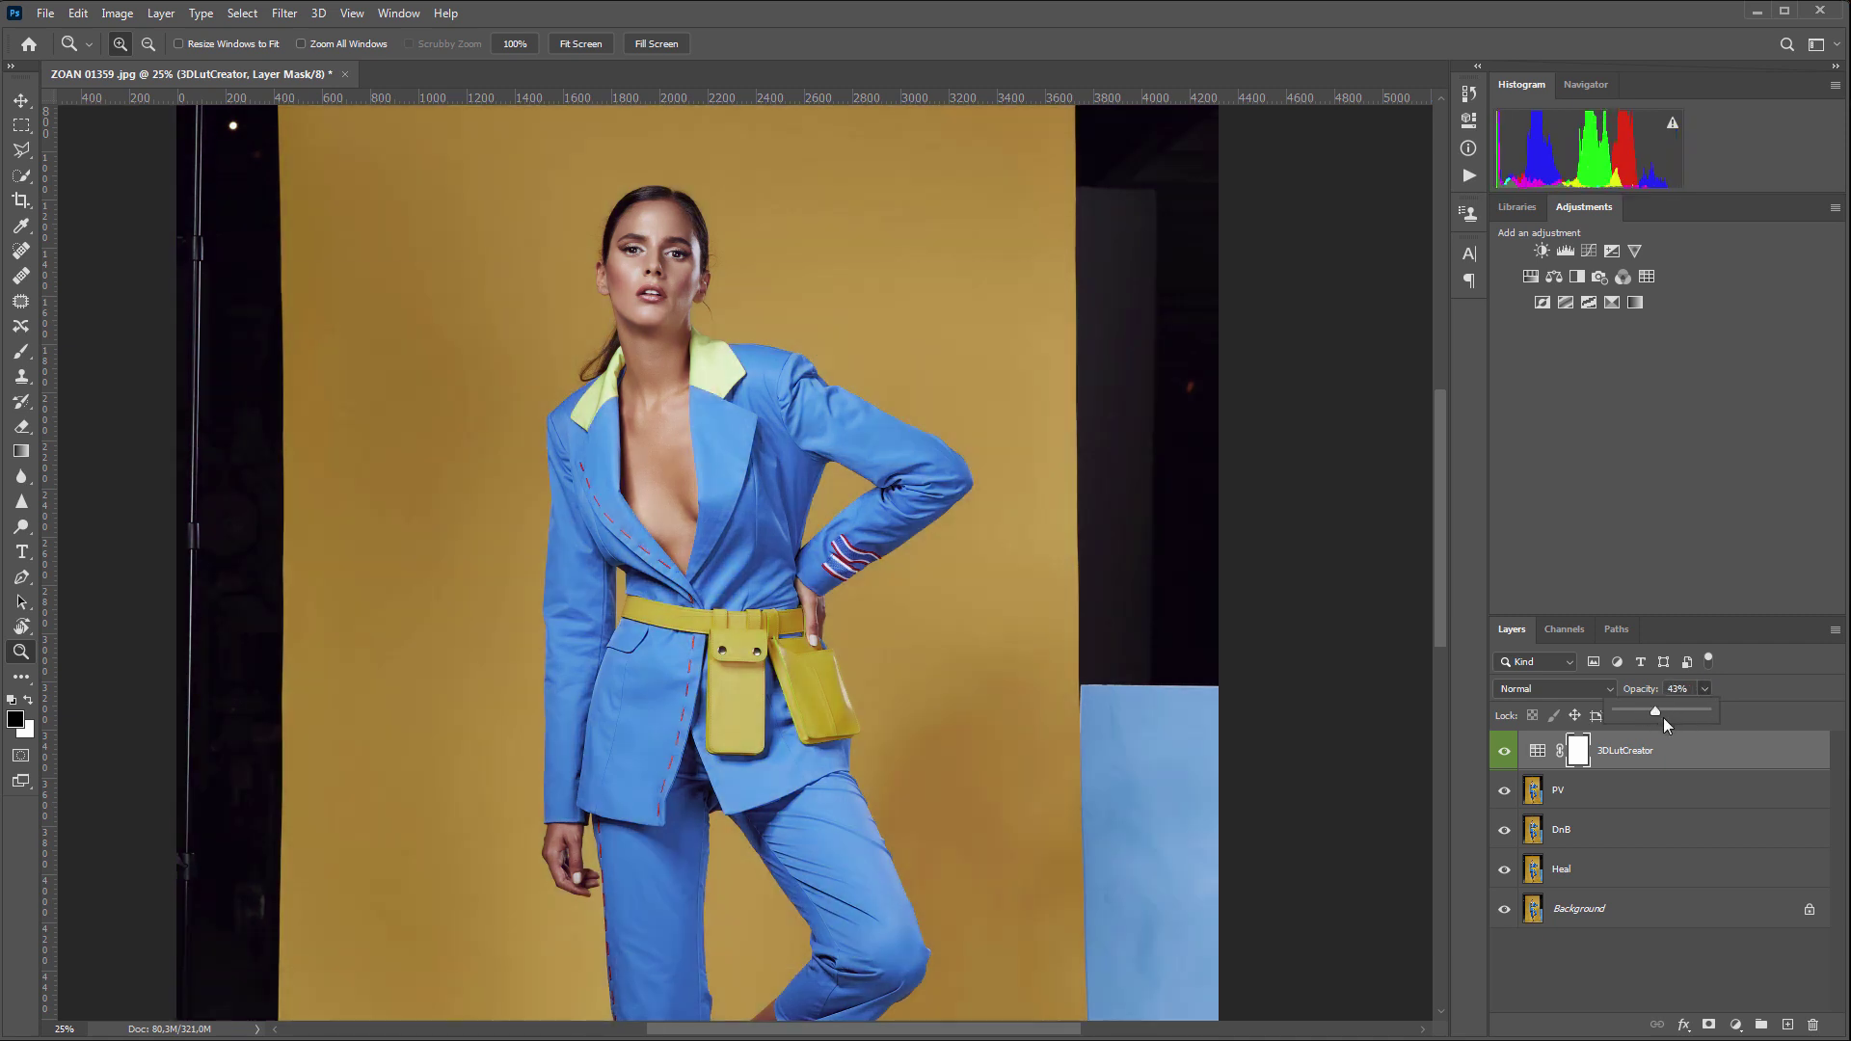
{"action": "left_click_drag", "start_coordinate": [1664, 721], "coordinate": [1672, 717]}
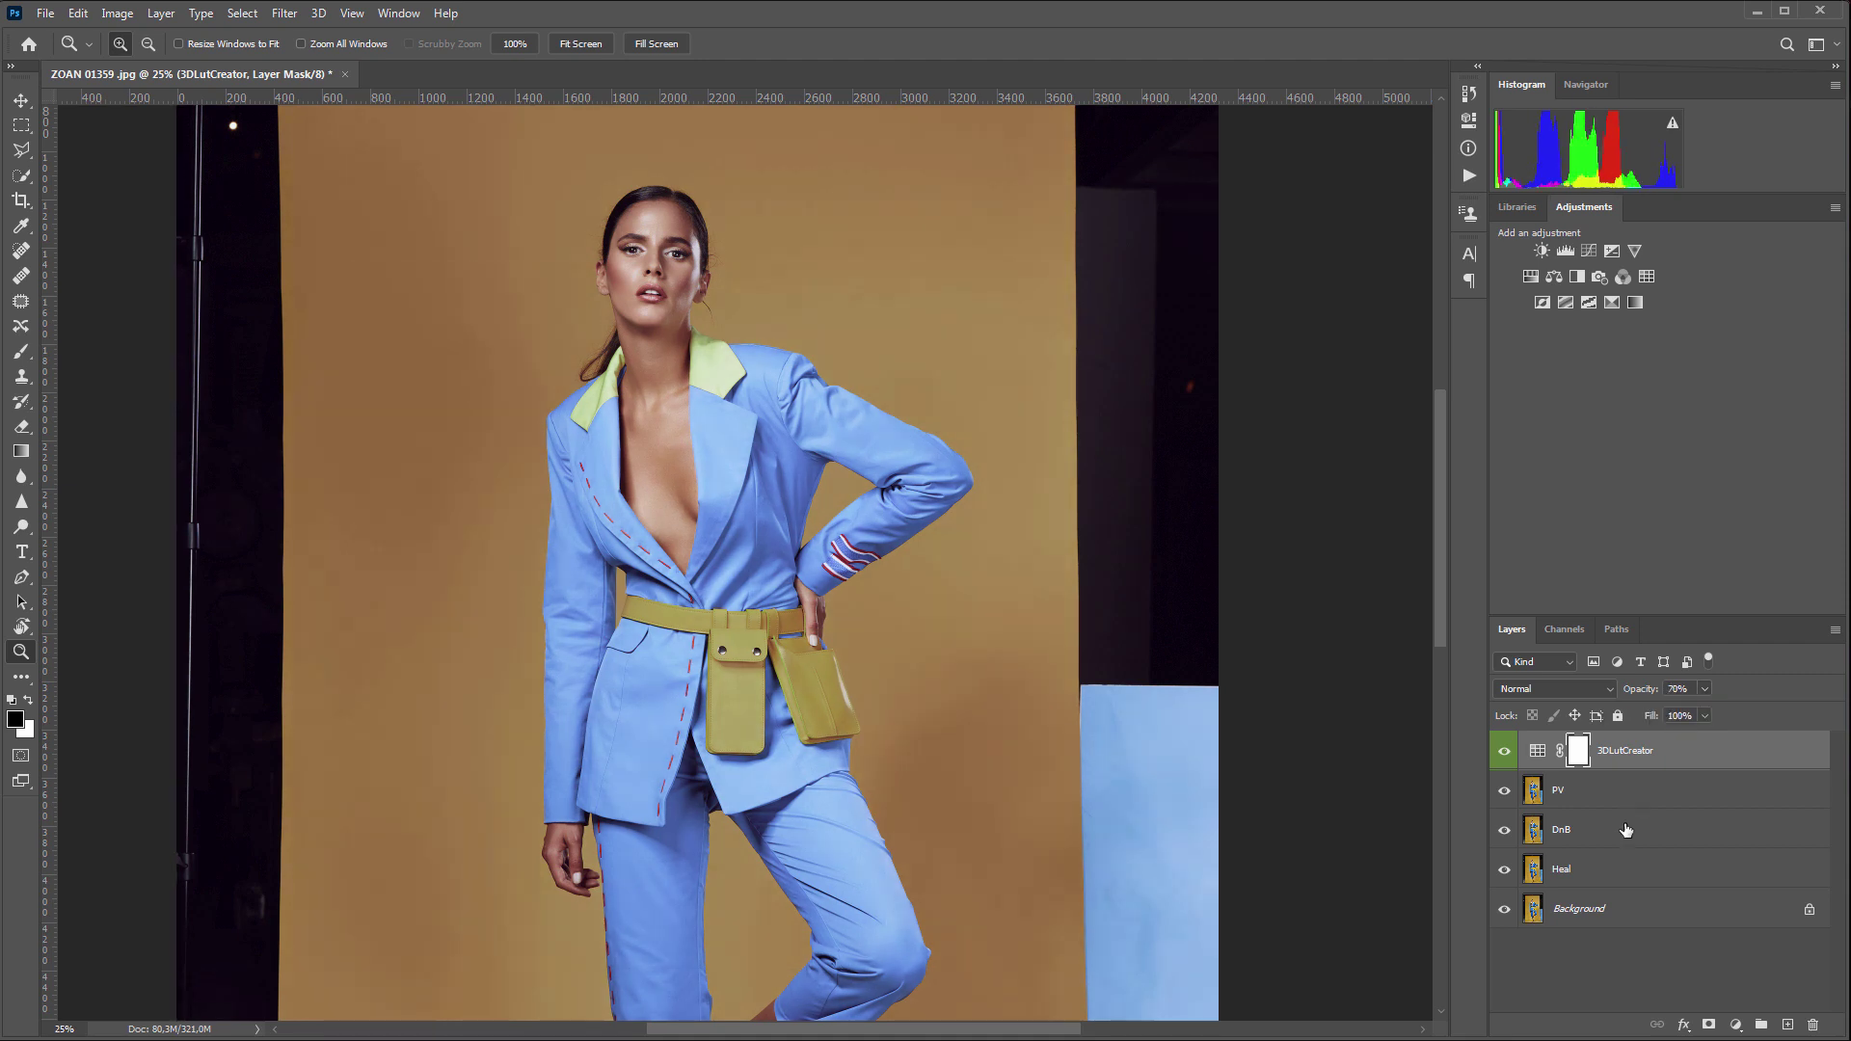
Group 3DLutCreator, PV, DnB and Heal into Group 1, then expand it
{"action": "left_click", "coordinate": [1619, 871], "text": "shift"}
{"action": "key", "text": "ctrl+g"}
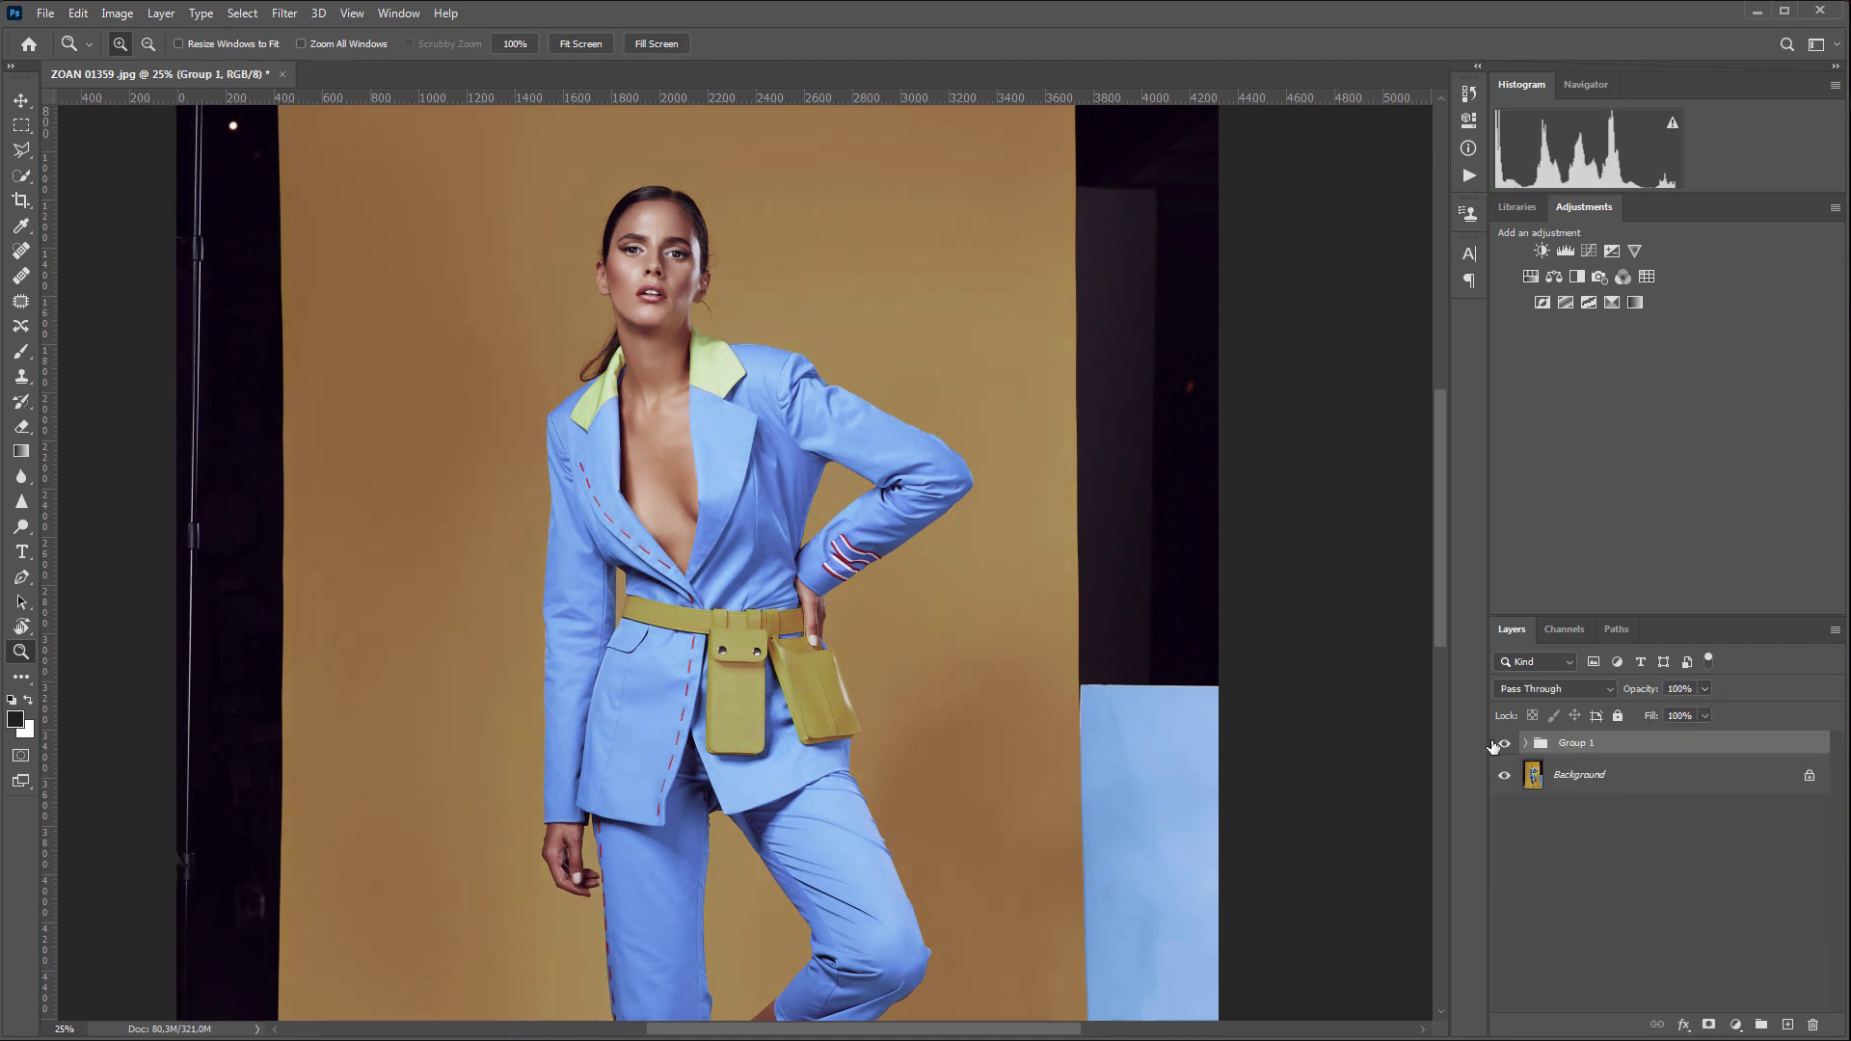
{"action": "left_click", "coordinate": [1505, 744]}
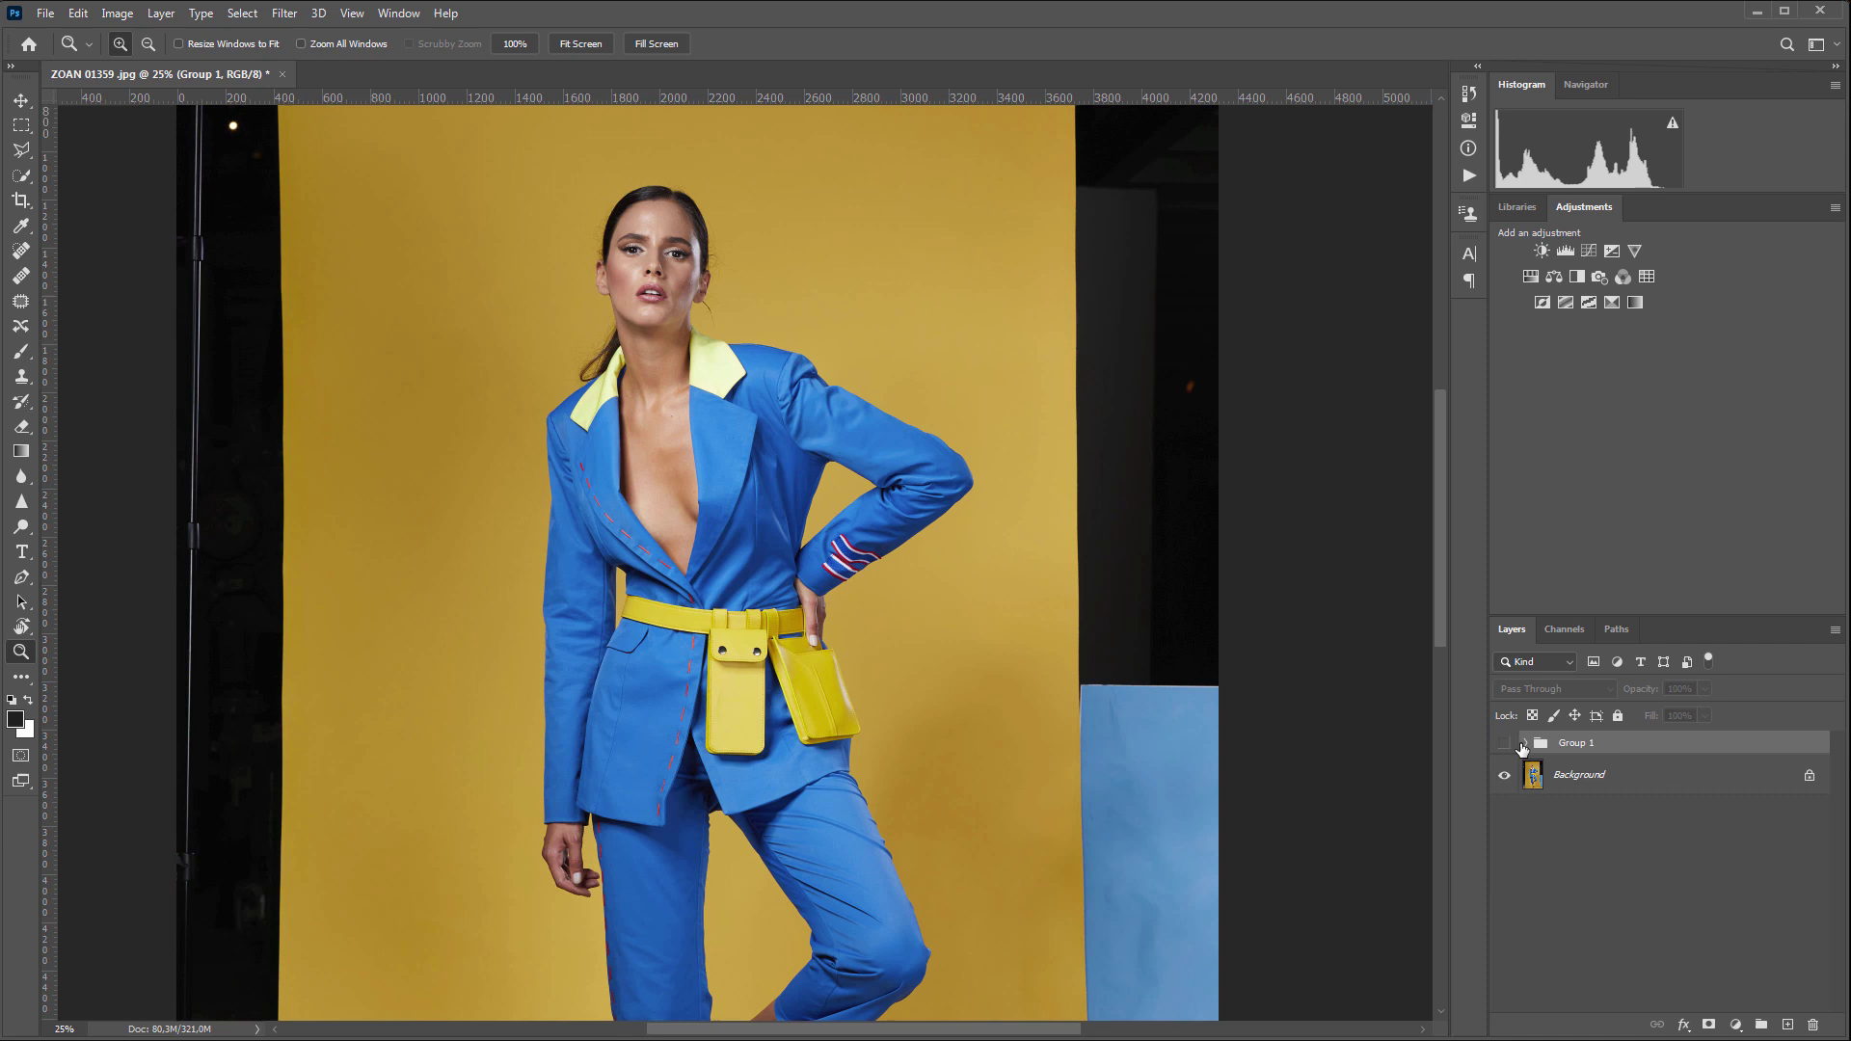
{"action": "left_click", "coordinate": [1526, 743]}
Toggle Group 1 and 3DLutCreator visibility to compare before and after, then zoom out
{"action": "left_click", "coordinate": [1507, 783]}
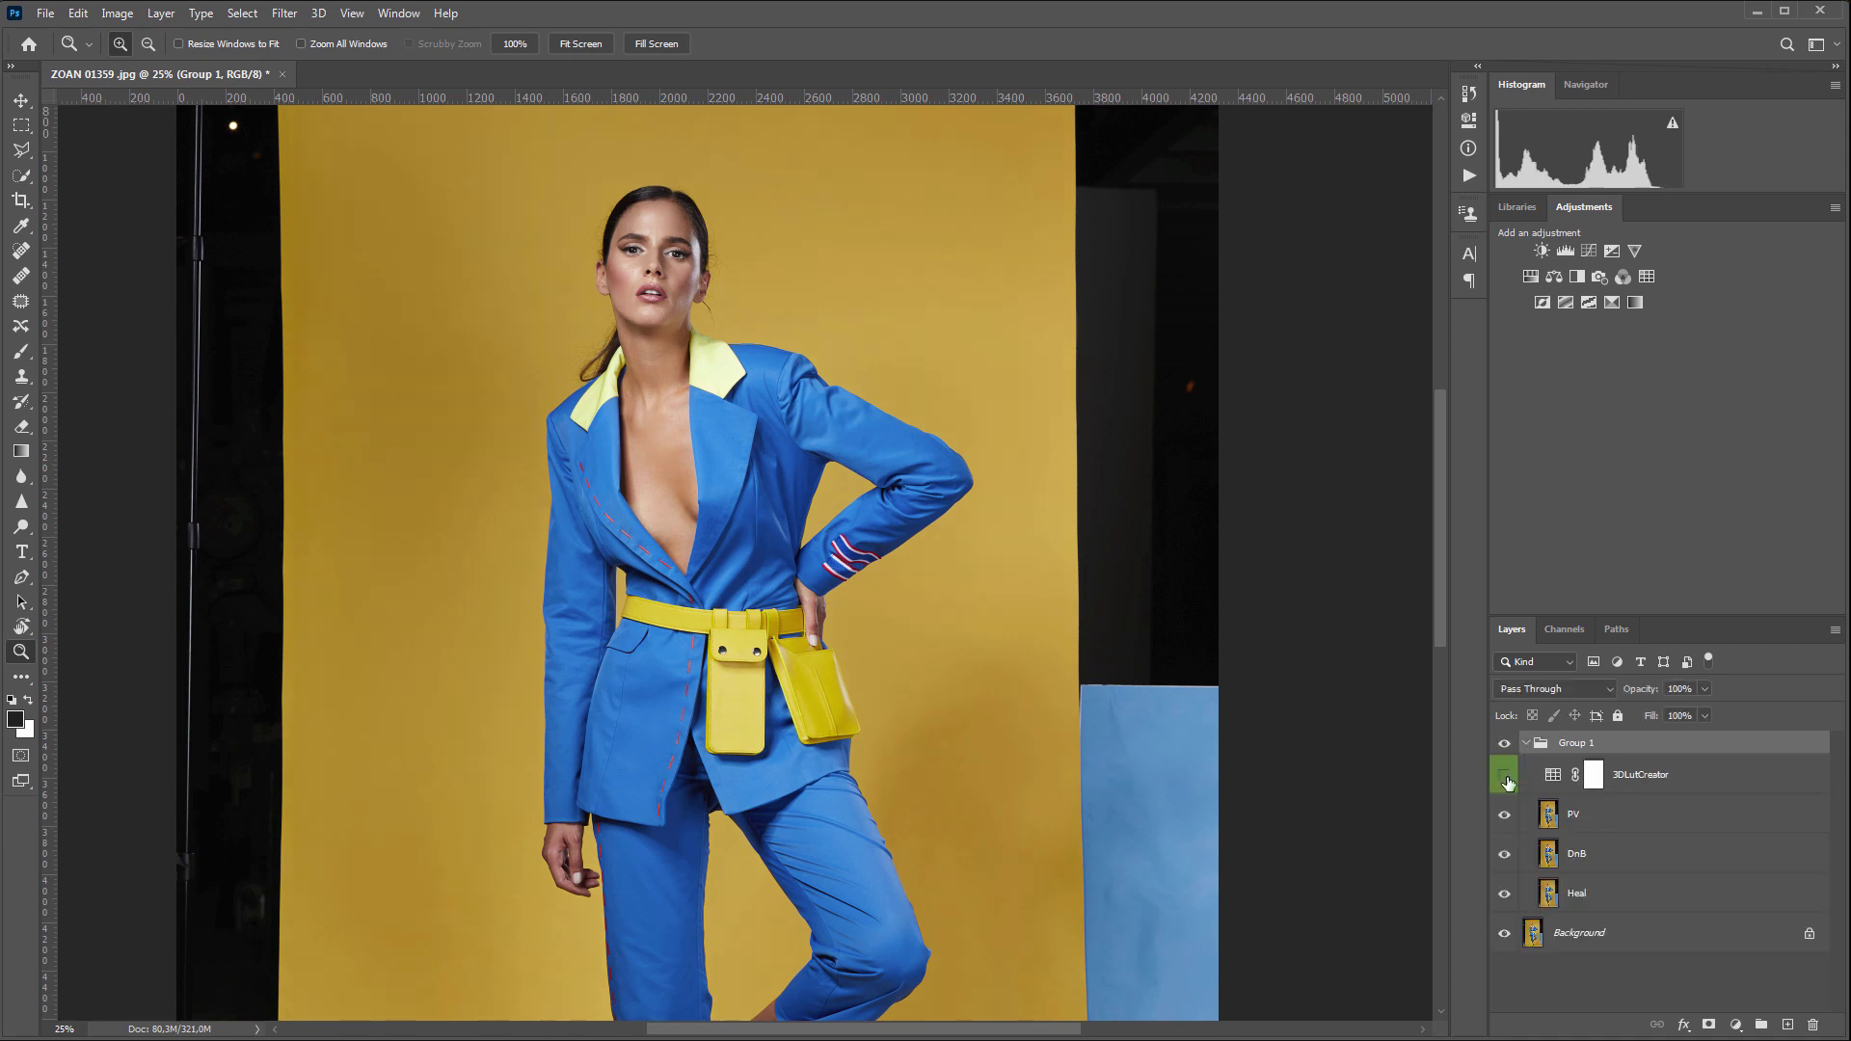
{"action": "left_click", "coordinate": [1505, 743]}
{"action": "left_click", "coordinate": [1507, 747]}
{"action": "left_click", "coordinate": [1507, 746]}
{"action": "left_click", "coordinate": [1502, 782]}
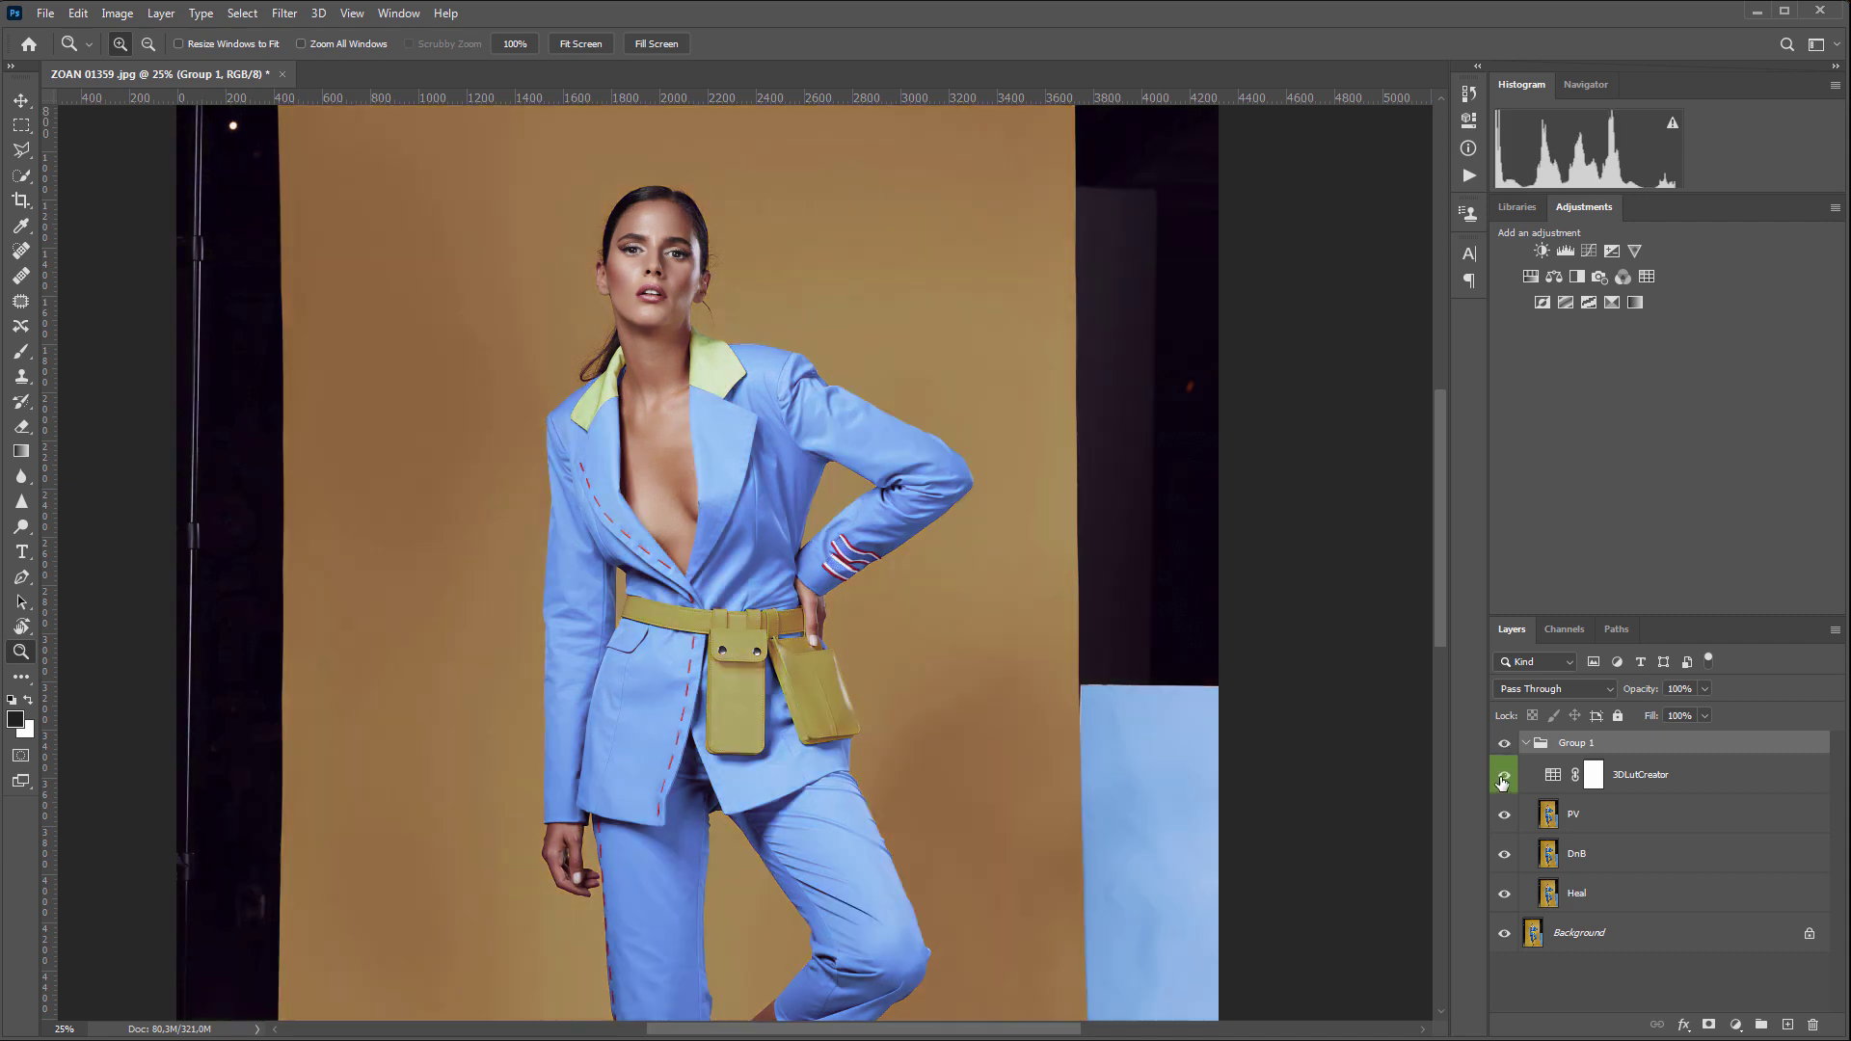
{"action": "left_click", "coordinate": [873, 651], "text": "alt"}
{"action": "scroll", "coordinate": [871, 654], "scroll_direction": "down", "scroll_amount": 2}
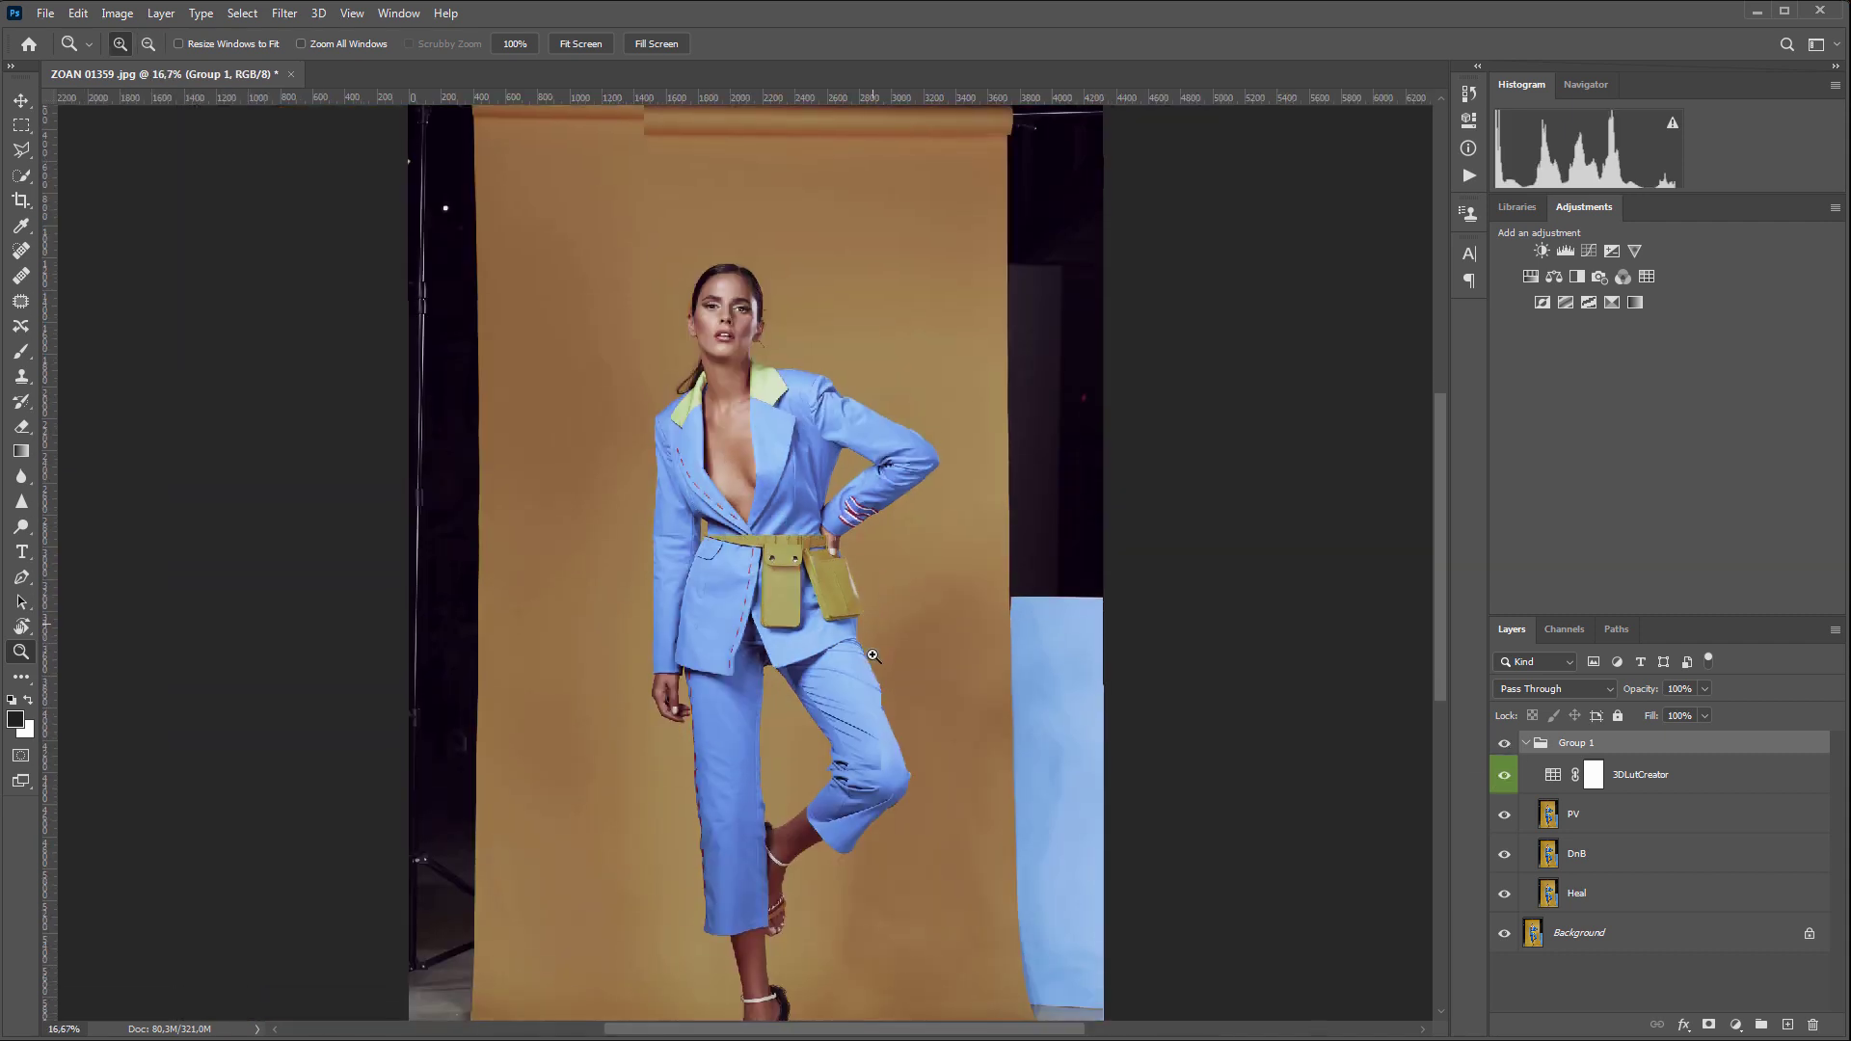
{"action": "scroll", "coordinate": [873, 655], "scroll_direction": "down", "scroll_amount": 1}
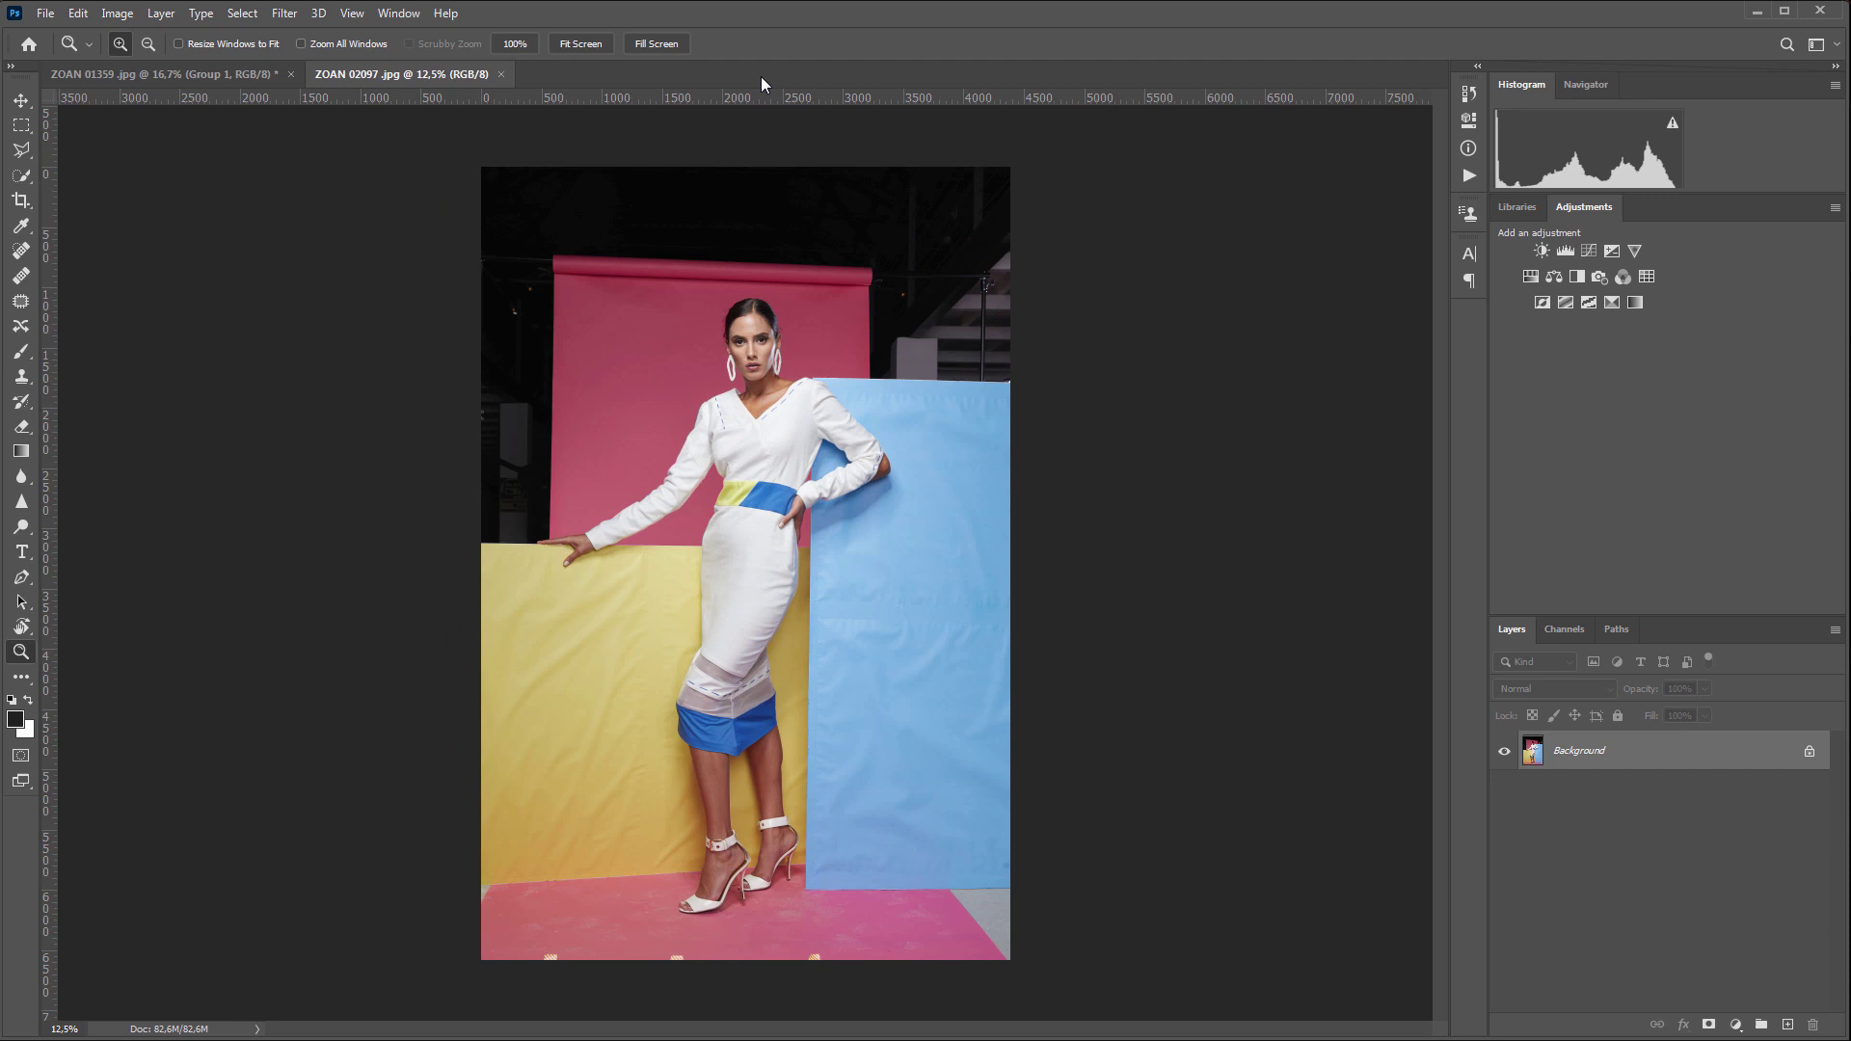
Zoom in on the face and neckline and duplicate the Background layer
{"action": "left_click", "coordinate": [810, 419]}
{"action": "left_click", "coordinate": [704, 381]}
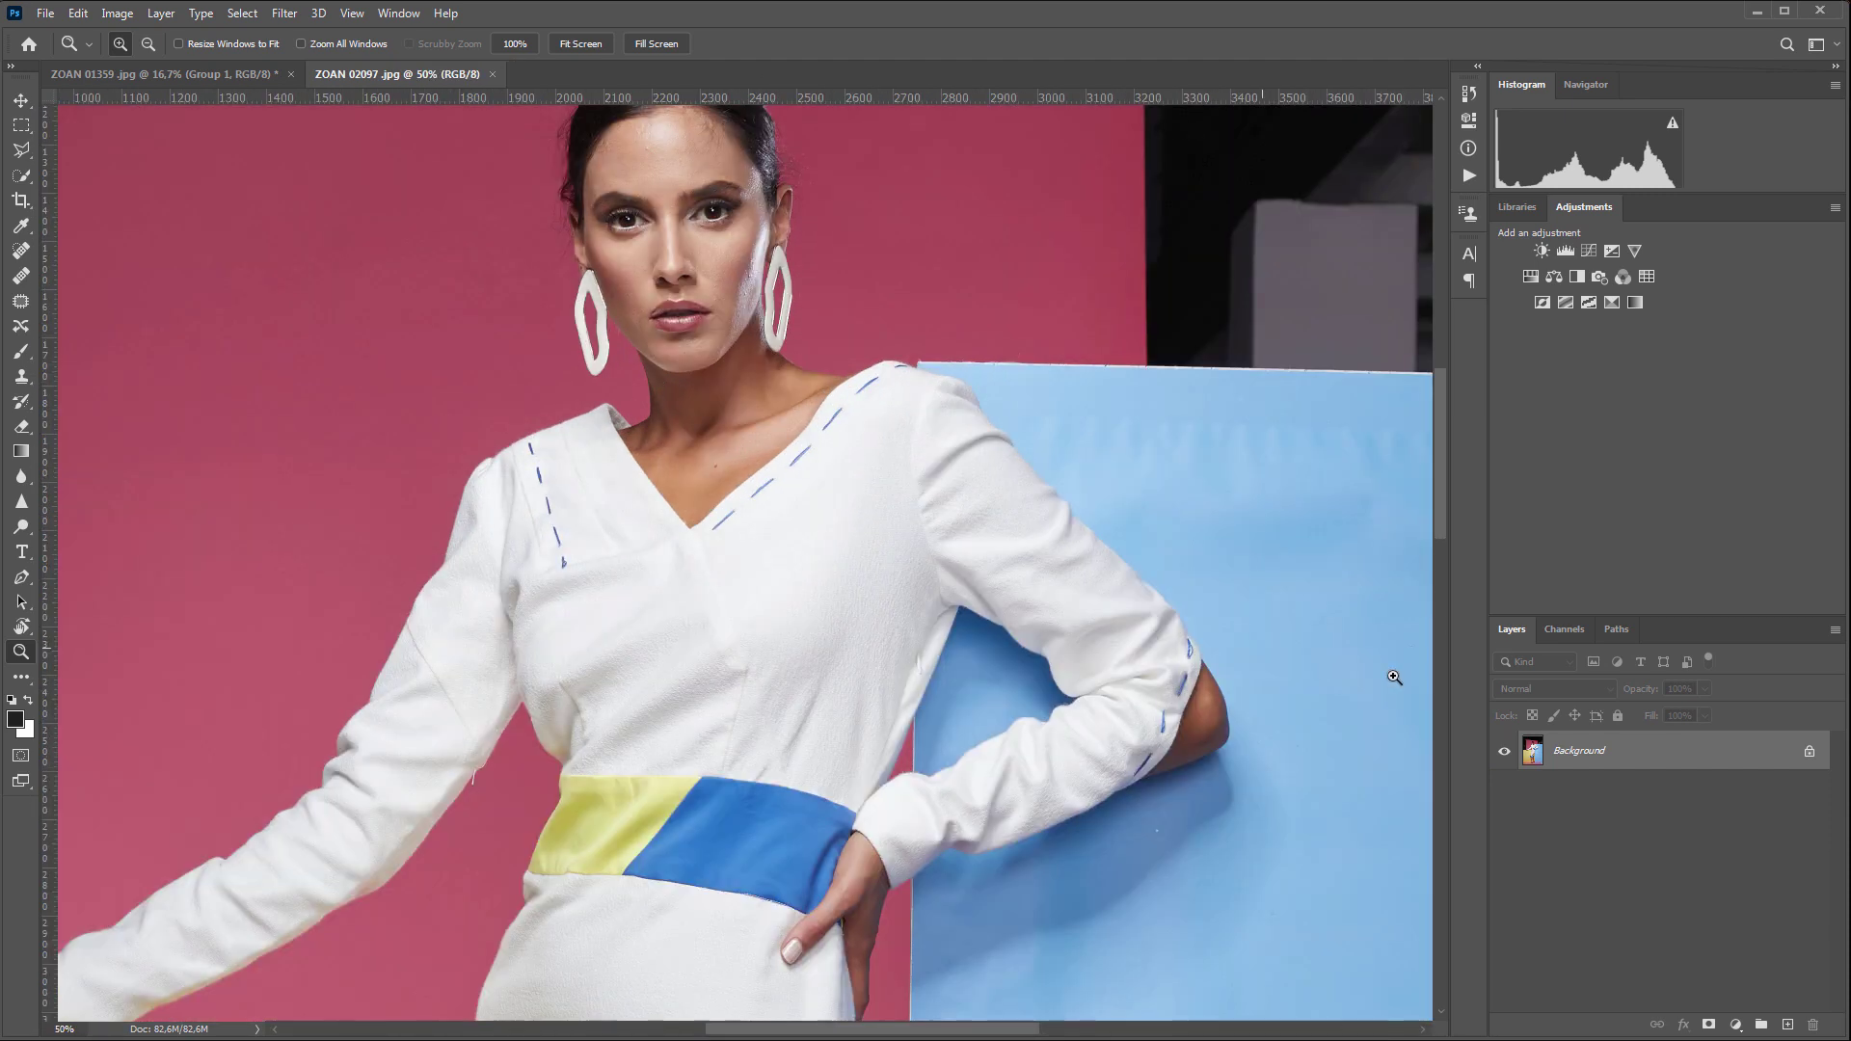
{"action": "left_click_drag", "start_coordinate": [1675, 761], "coordinate": [1787, 1024]}
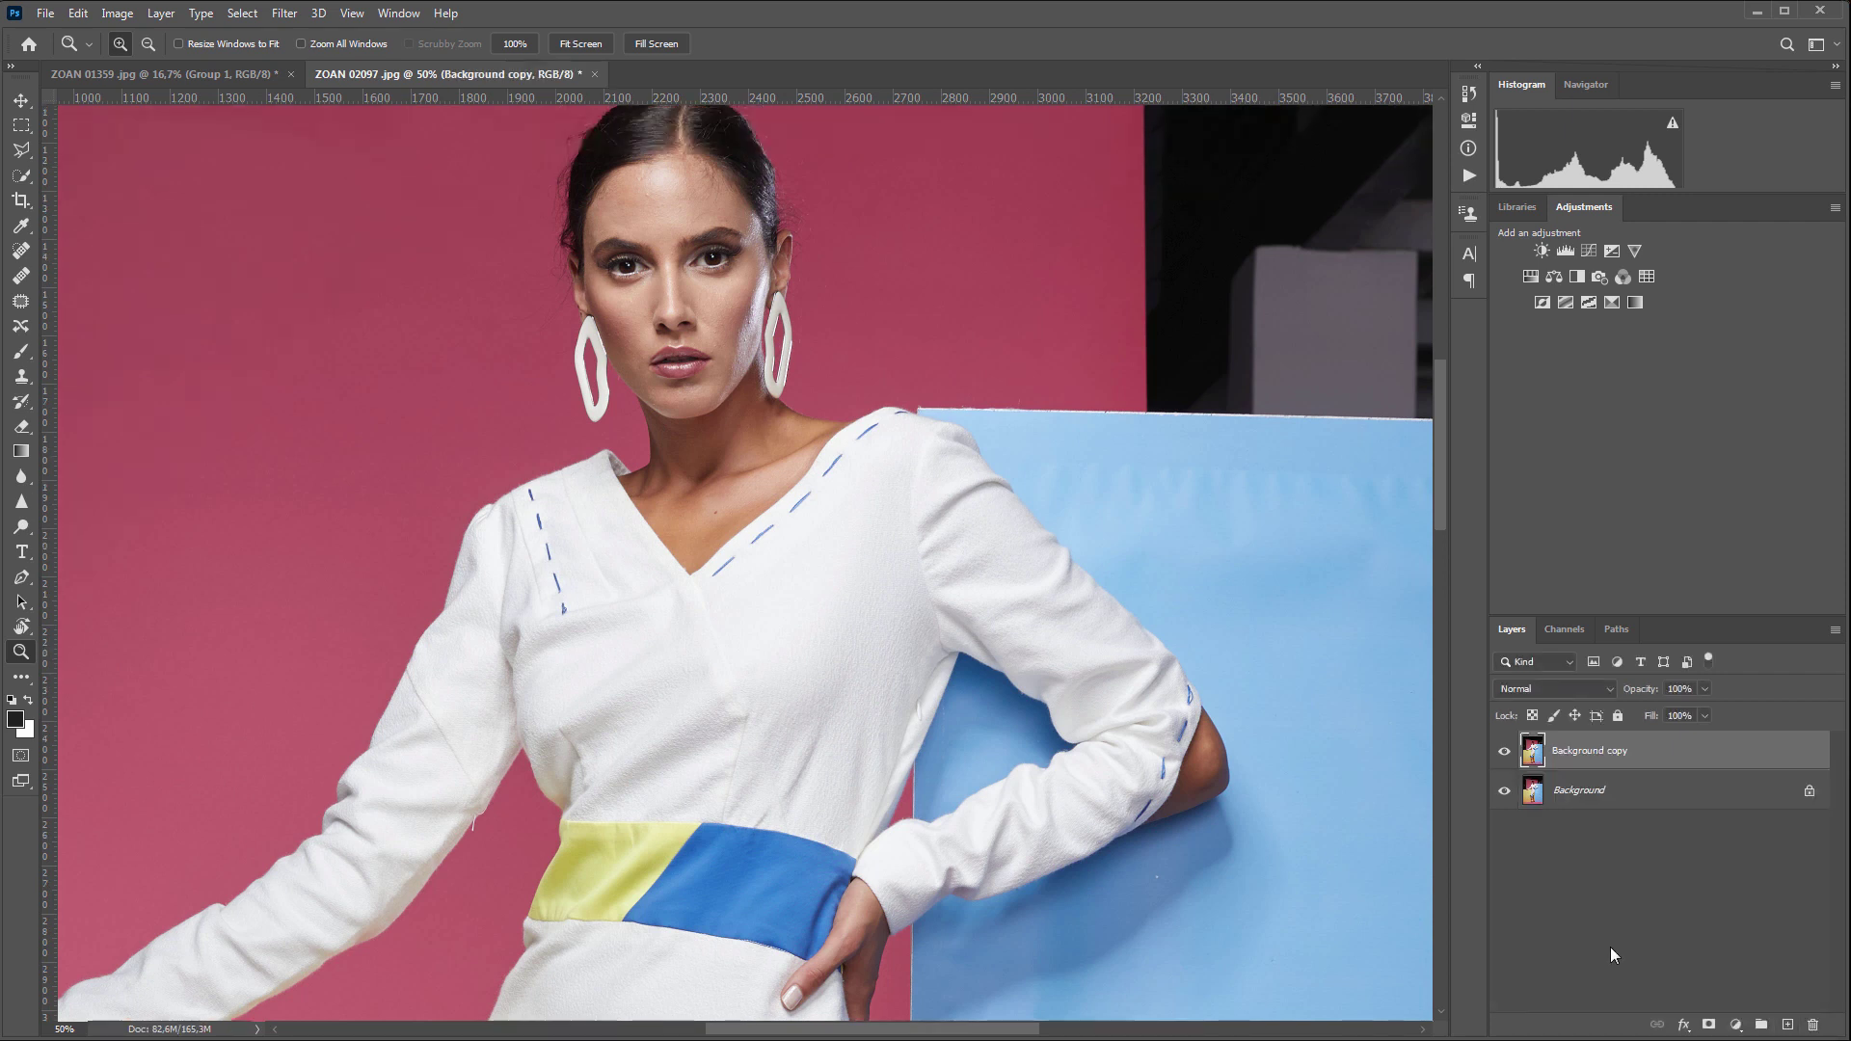
Marquee-select the face and neckline area and open the Retouch4me filter list
{"action": "key", "text": "m"}
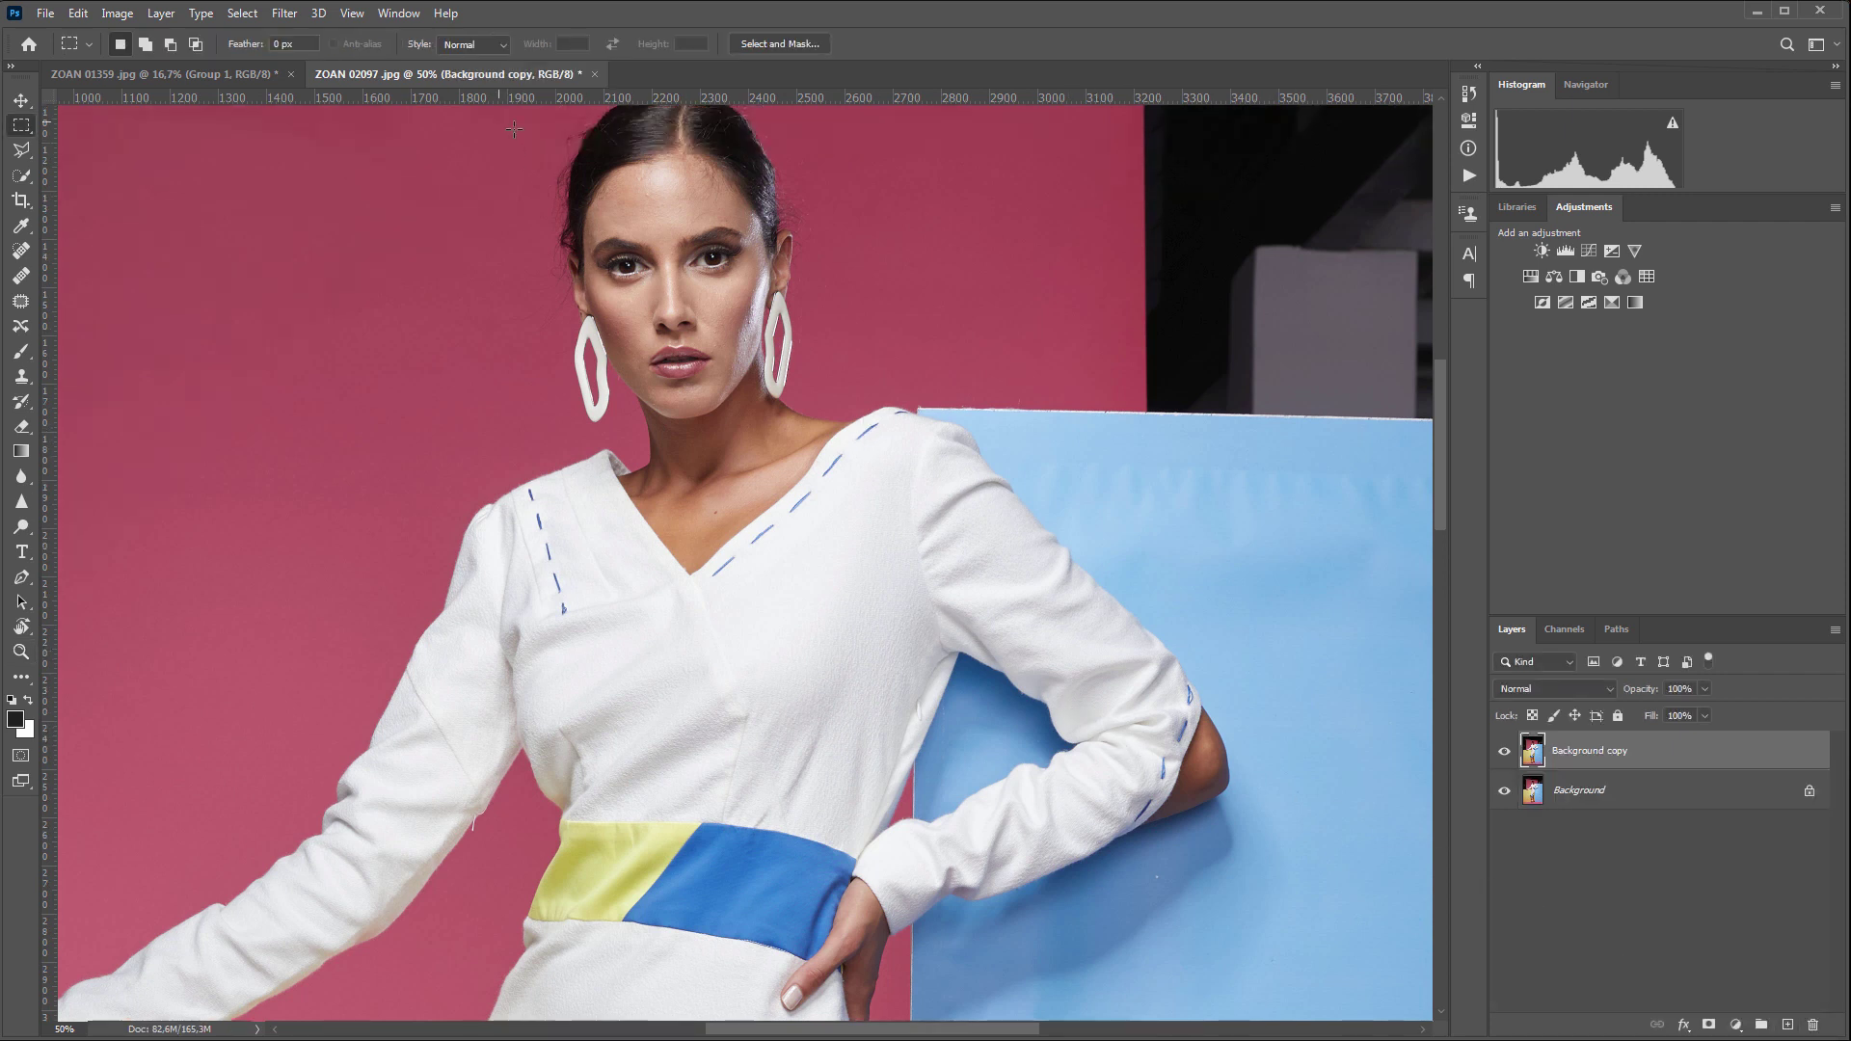
{"action": "left_click_drag", "start_coordinate": [500, 123], "coordinate": [894, 591]}
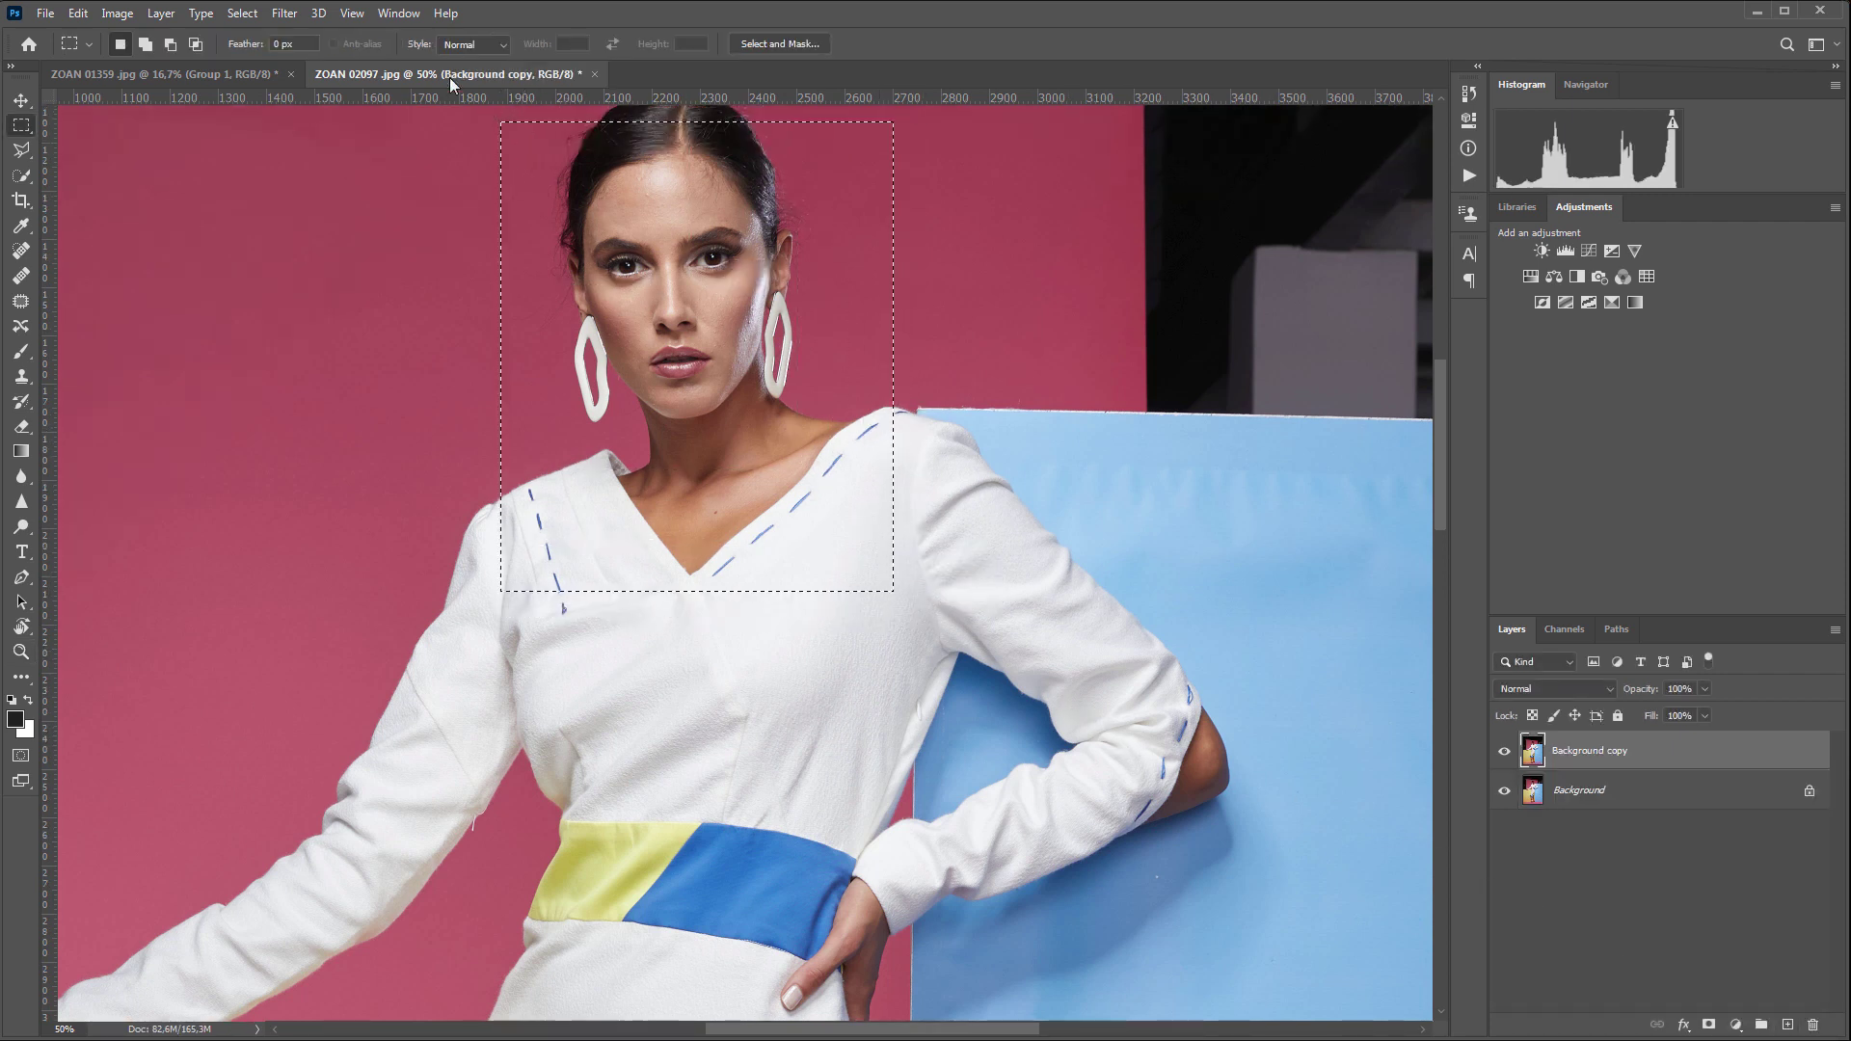
{"action": "left_click", "coordinate": [284, 13]}
{"action": "mouse_move", "coordinate": [370, 373]}
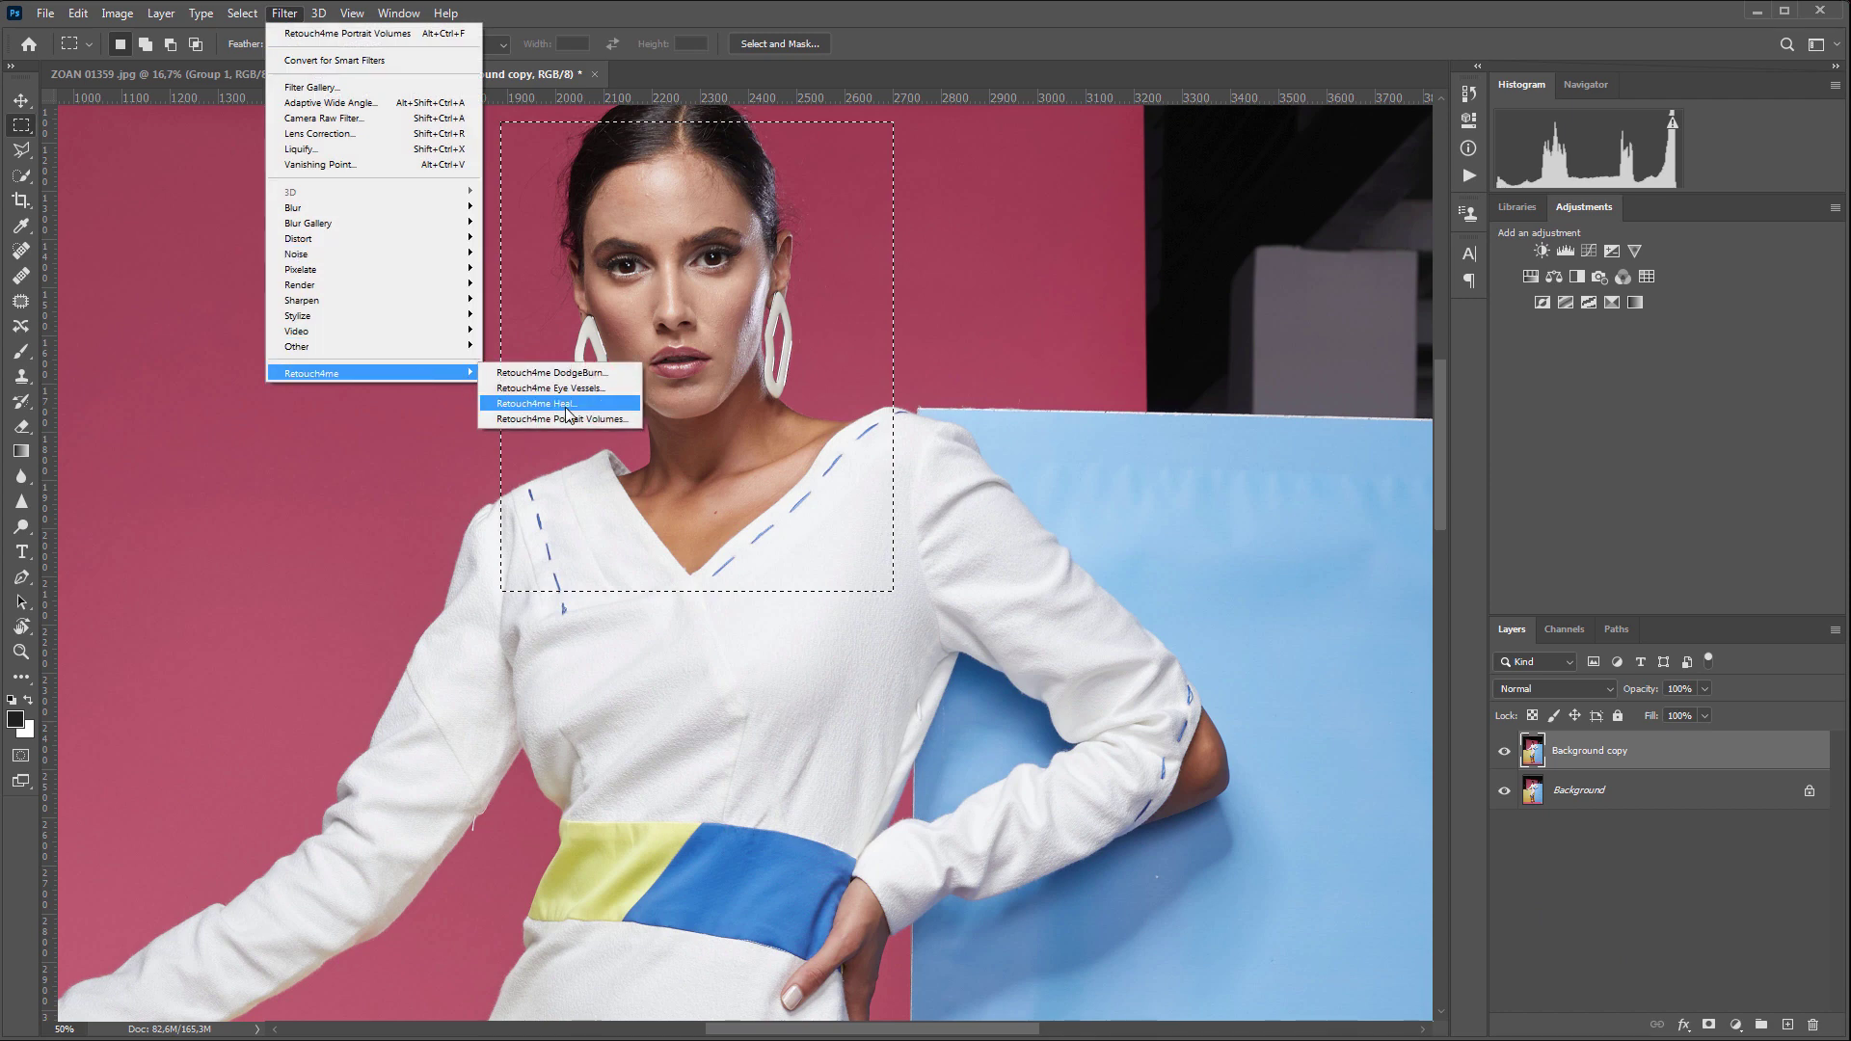
Apply Retouch4me Heal to the selection with High Resolution enabled
{"action": "left_click", "coordinate": [577, 406]}
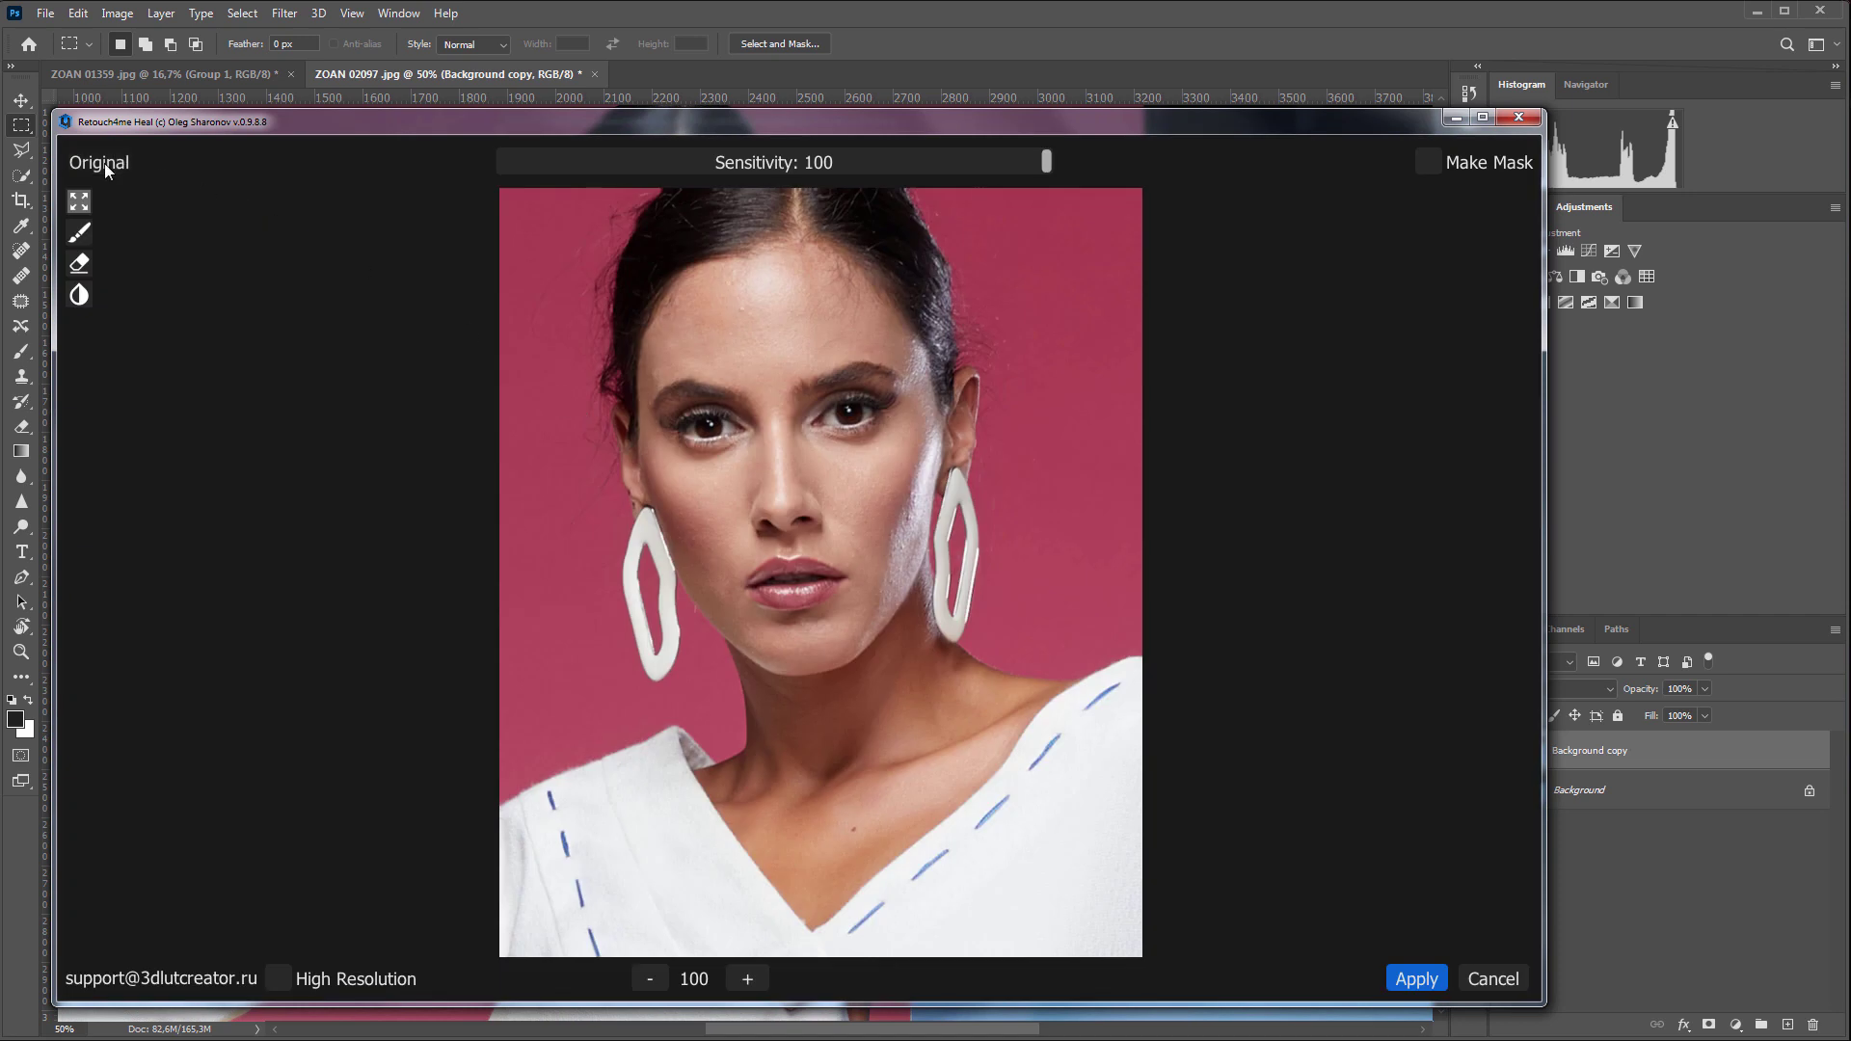
{"action": "left_click", "coordinate": [276, 976]}
{"action": "left_click", "coordinate": [1416, 979]}
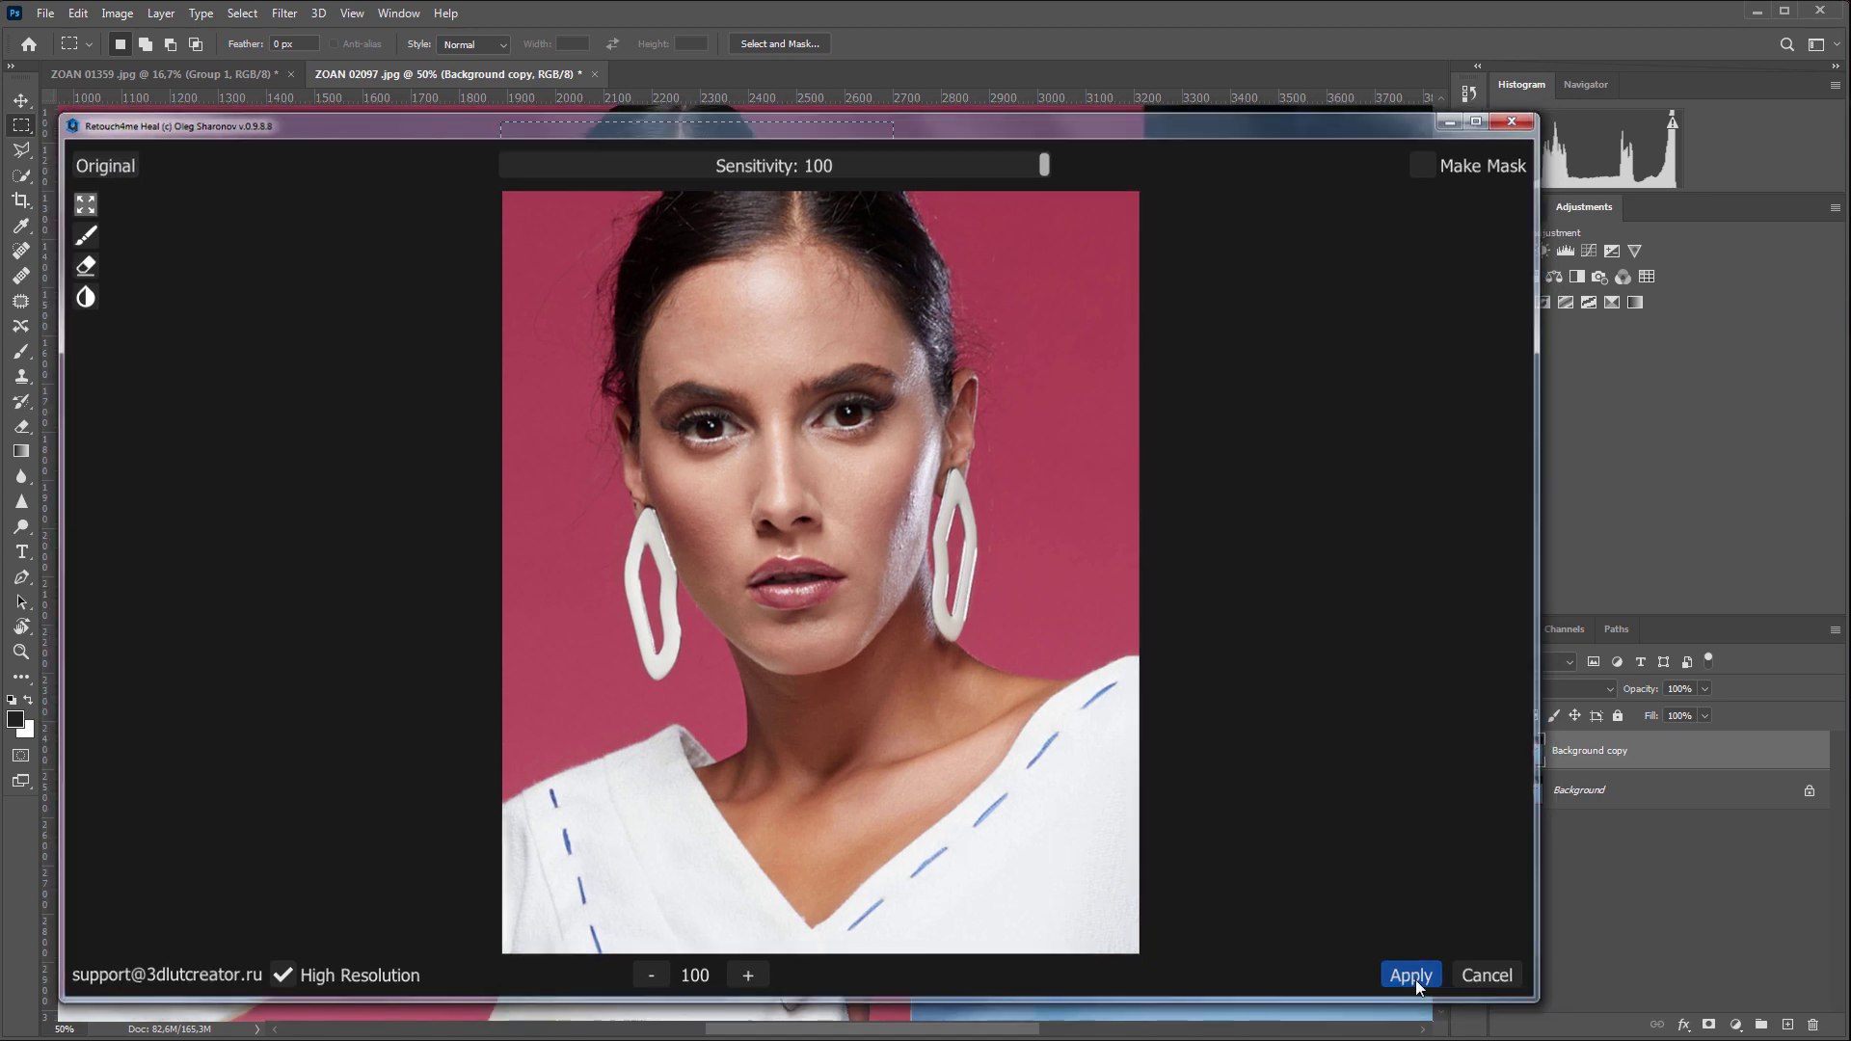
Deselect and rename the healed duplicate layer 'Heal'
{"action": "key", "text": "ctrl+d"}
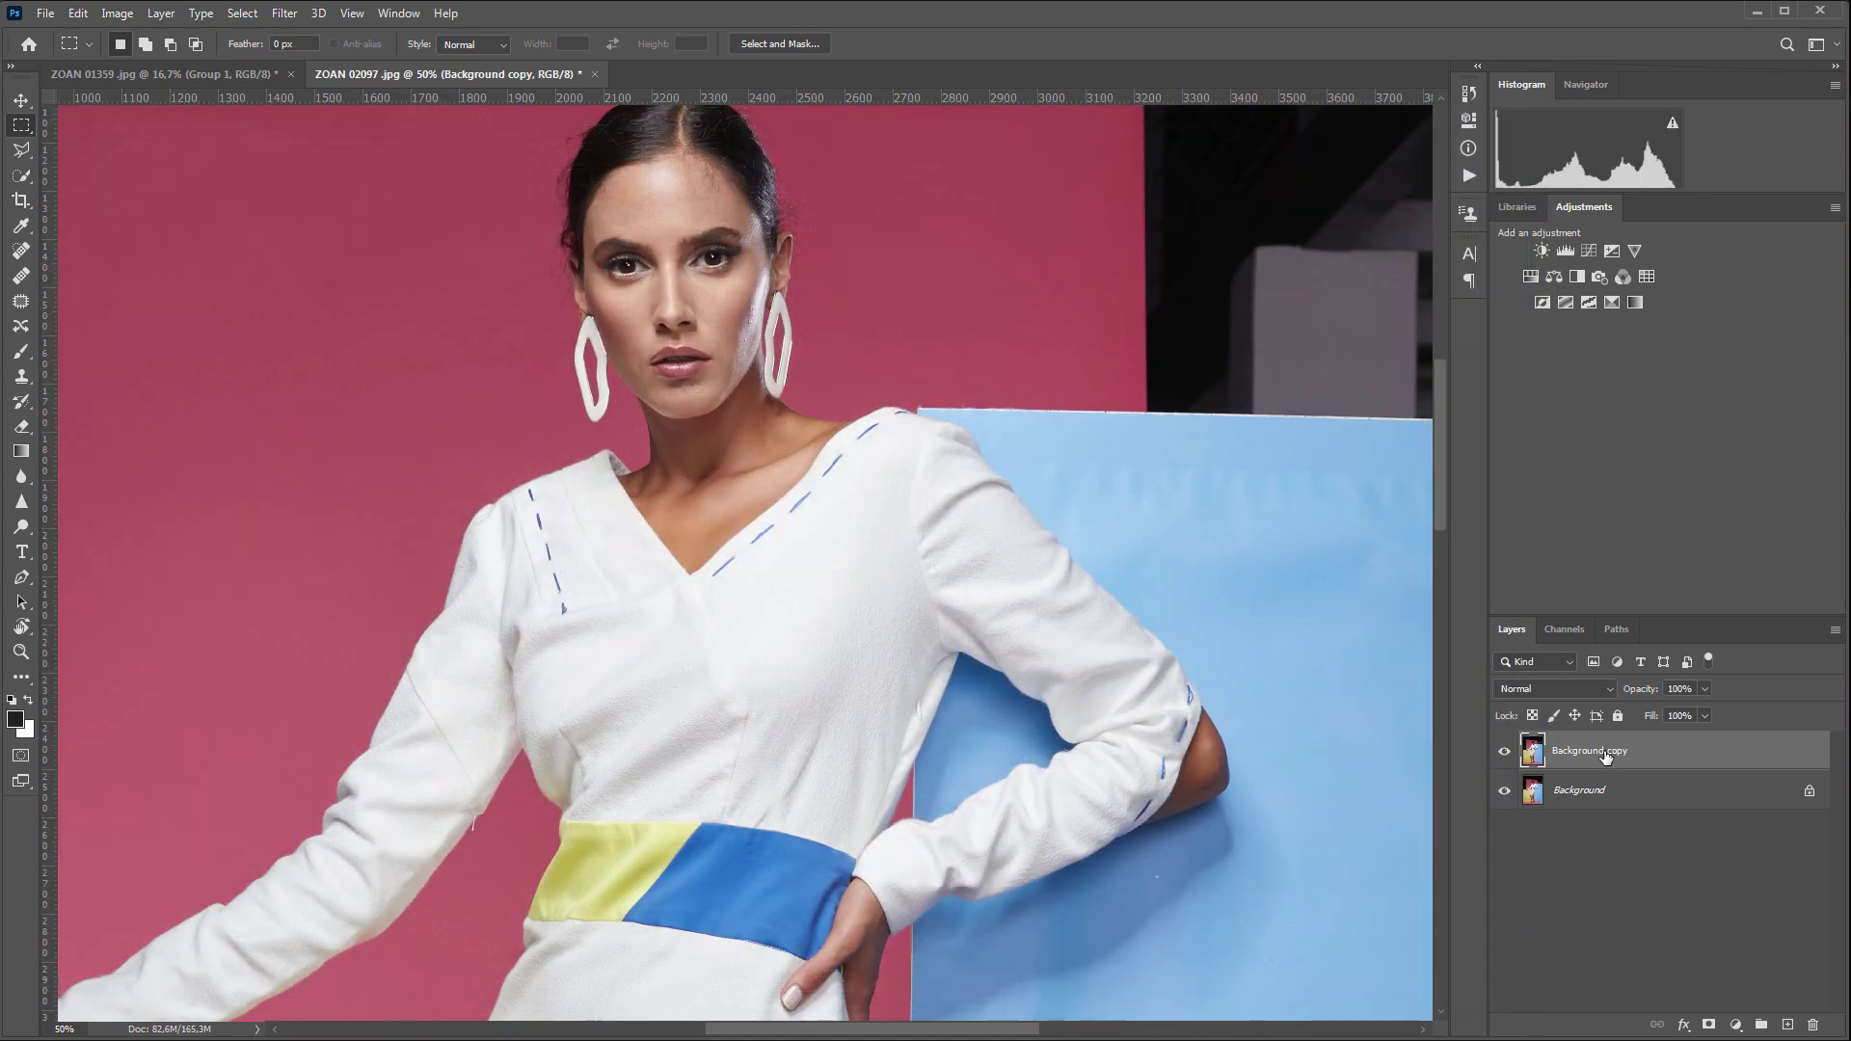
{"action": "double_click", "coordinate": [1604, 751]}
{"action": "type", "text": "Heal"}
{"action": "key", "text": "Return"}
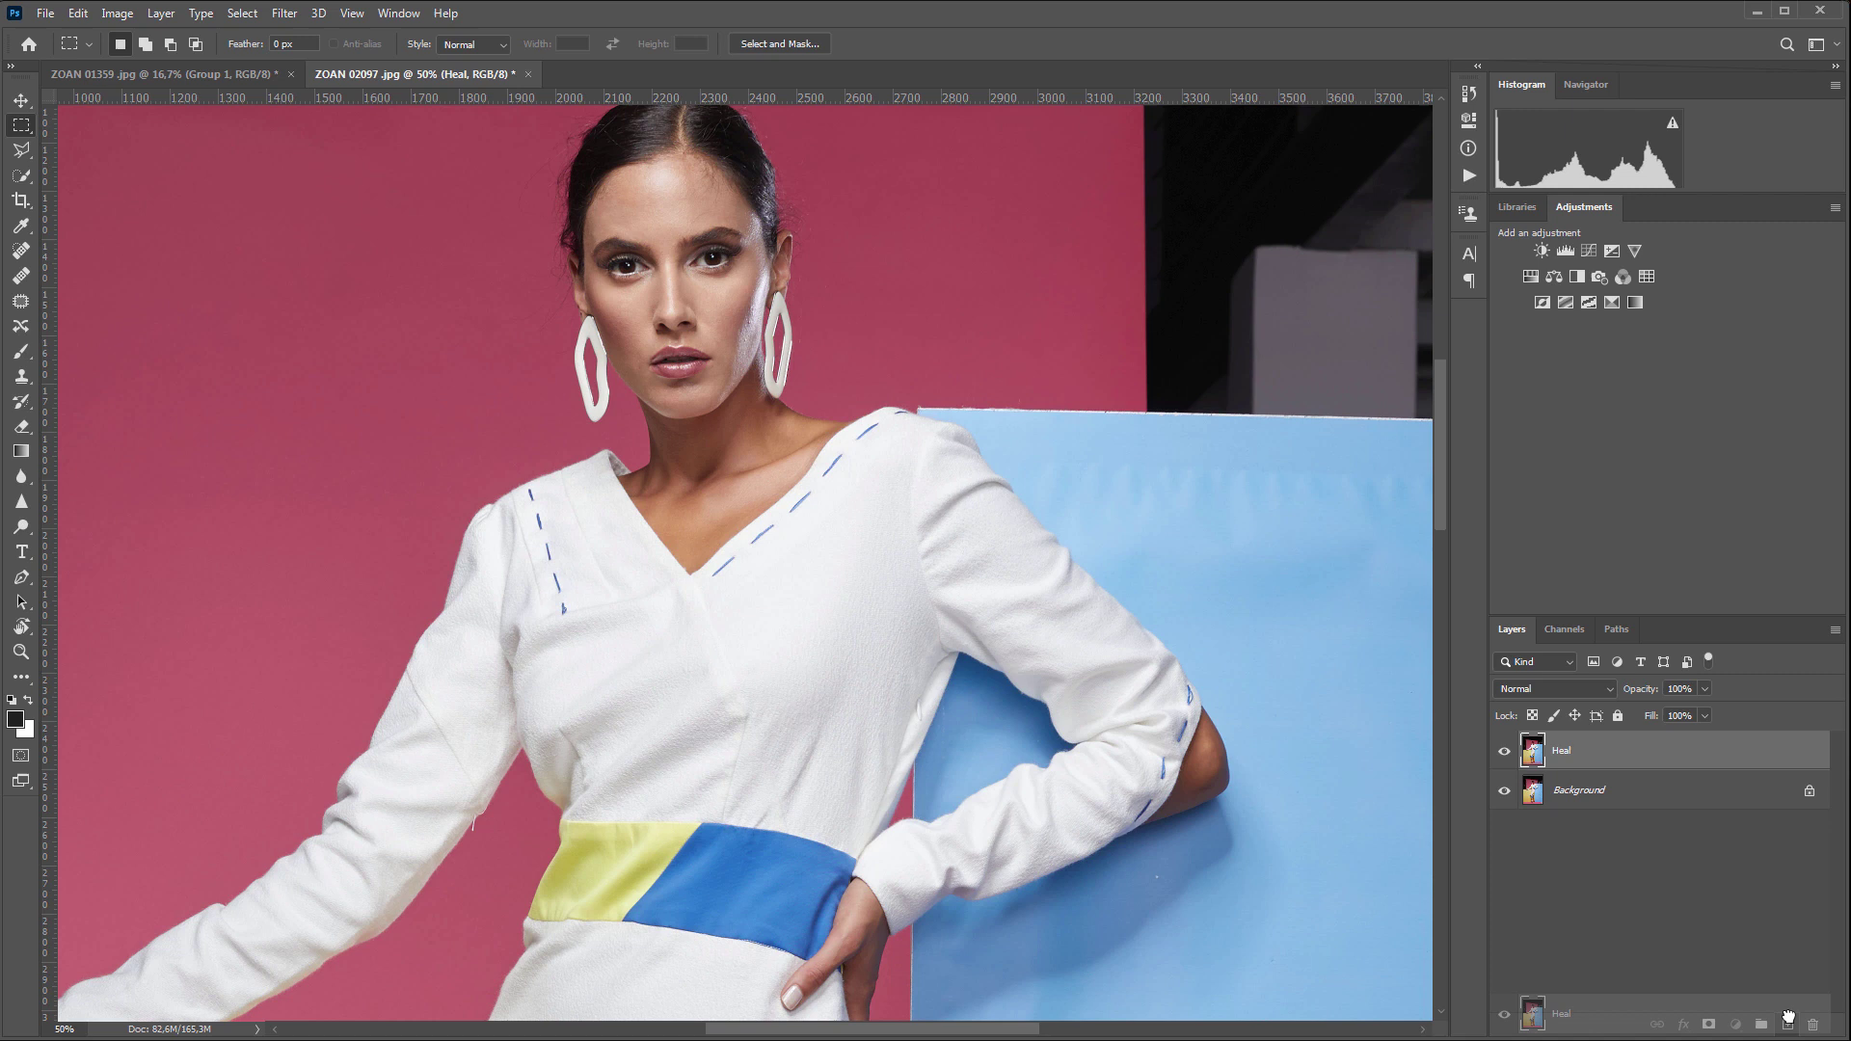
Duplicate the Heal layer and name the copy 'DnB'
{"action": "left_click_drag", "start_coordinate": [1606, 750], "coordinate": [1788, 1023]}
{"action": "double_click", "coordinate": [1573, 751]}
{"action": "type", "text": "DnB"}
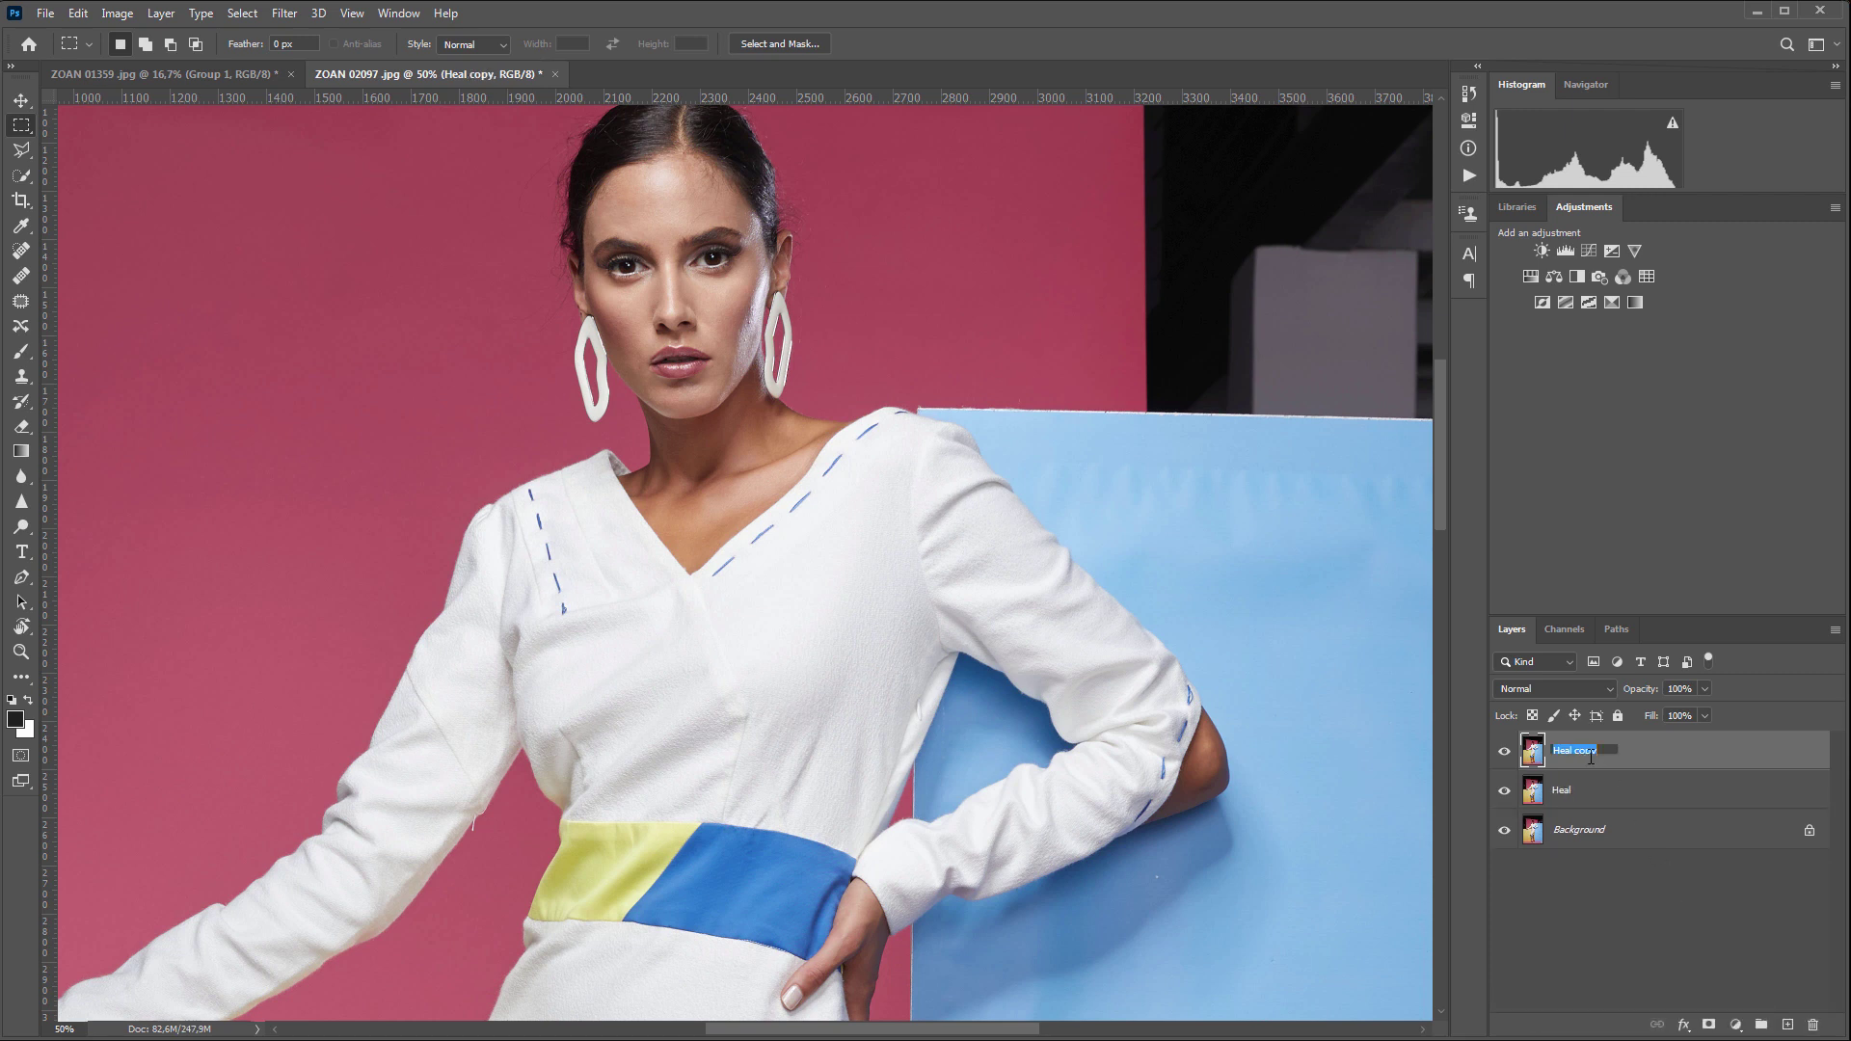
{"action": "key", "text": "Return"}
Apply Retouch4me Dodge Burn at blend 146, comparing before and after
{"action": "left_click", "coordinate": [285, 18]}
{"action": "mouse_move", "coordinate": [361, 373]}
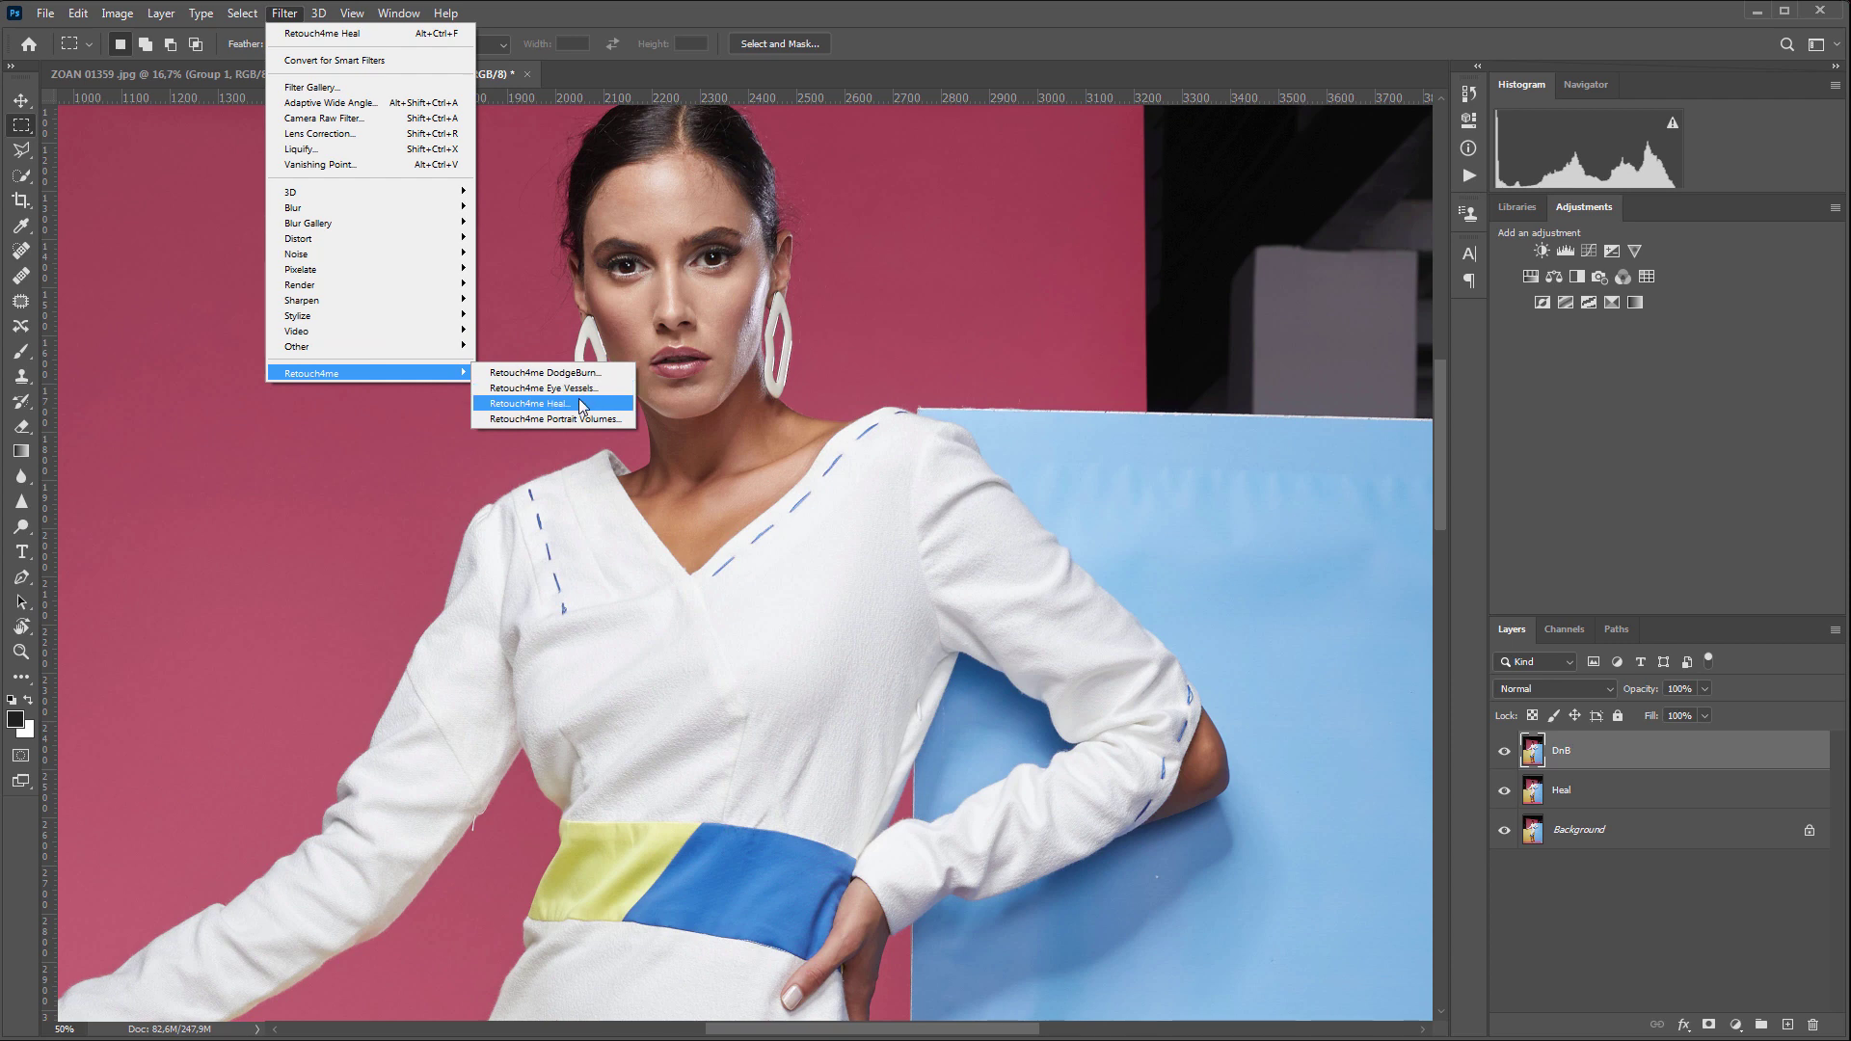
{"action": "left_click", "coordinate": [550, 374]}
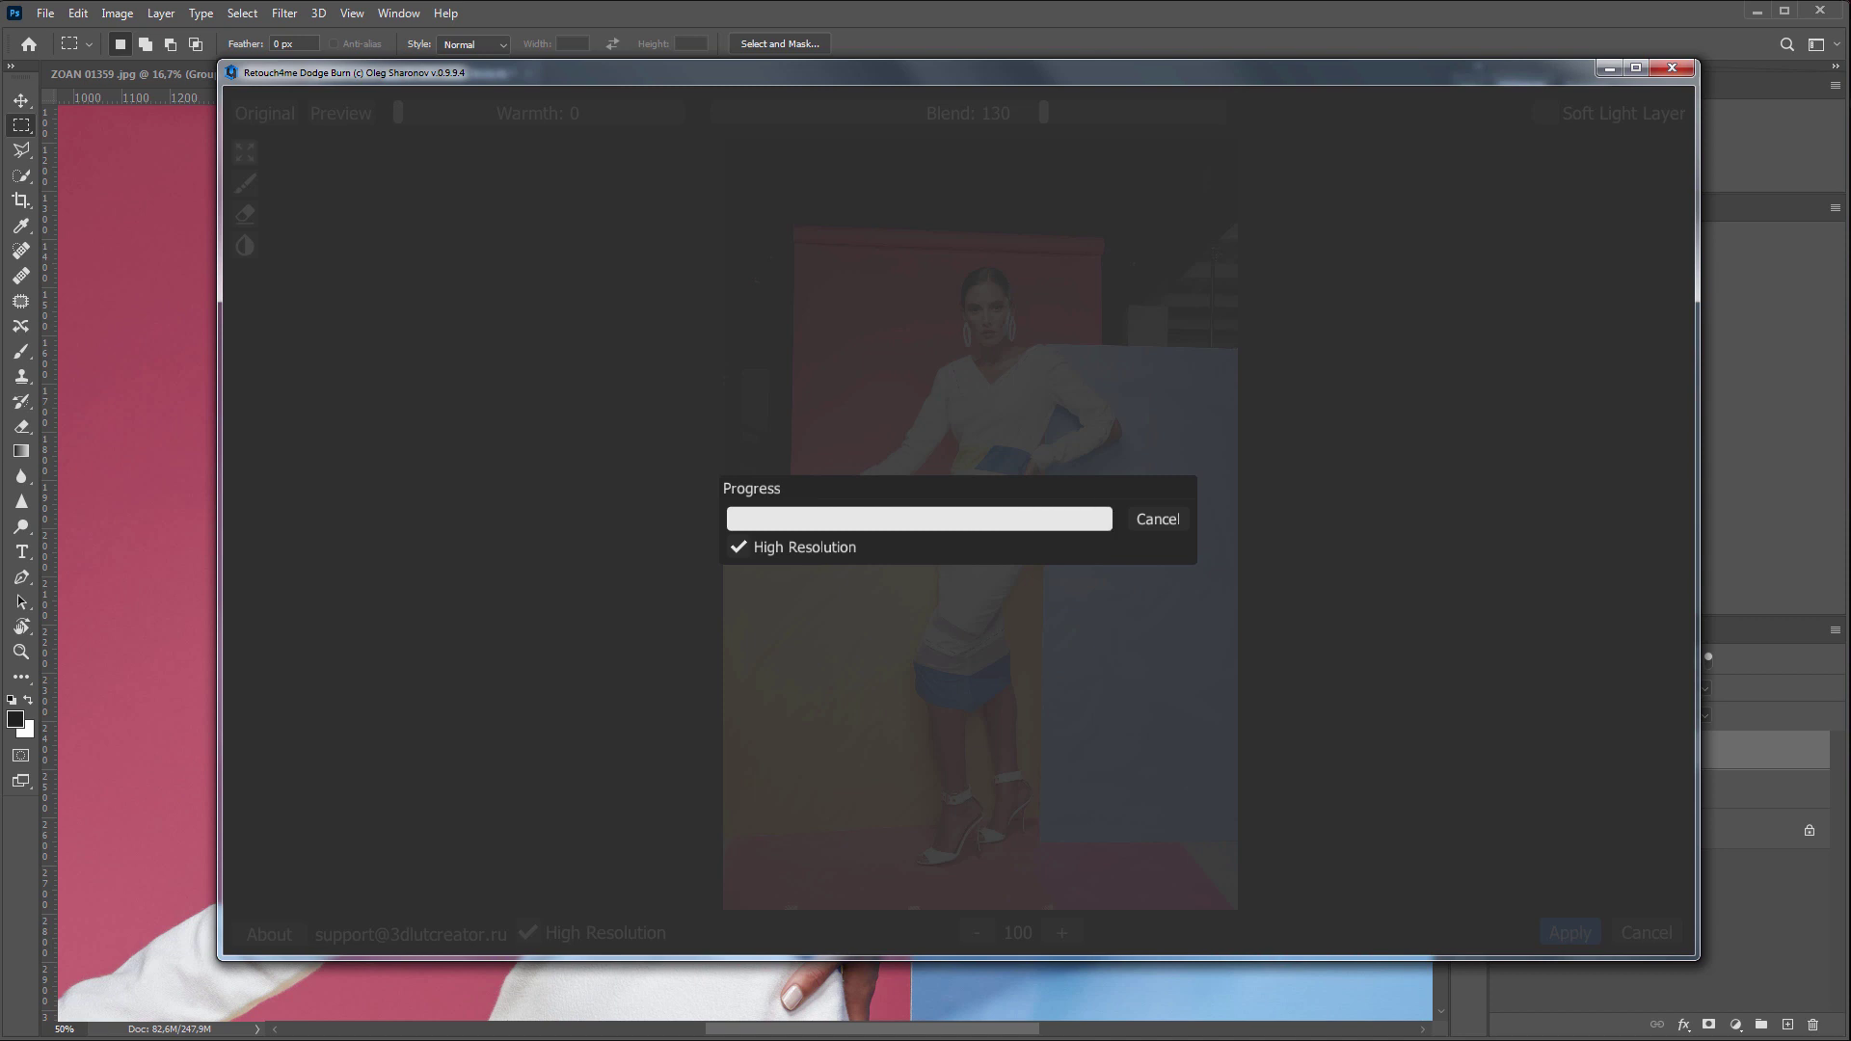
{"action": "scroll", "coordinate": [1043, 322], "scroll_direction": "up", "scroll_amount": 1}
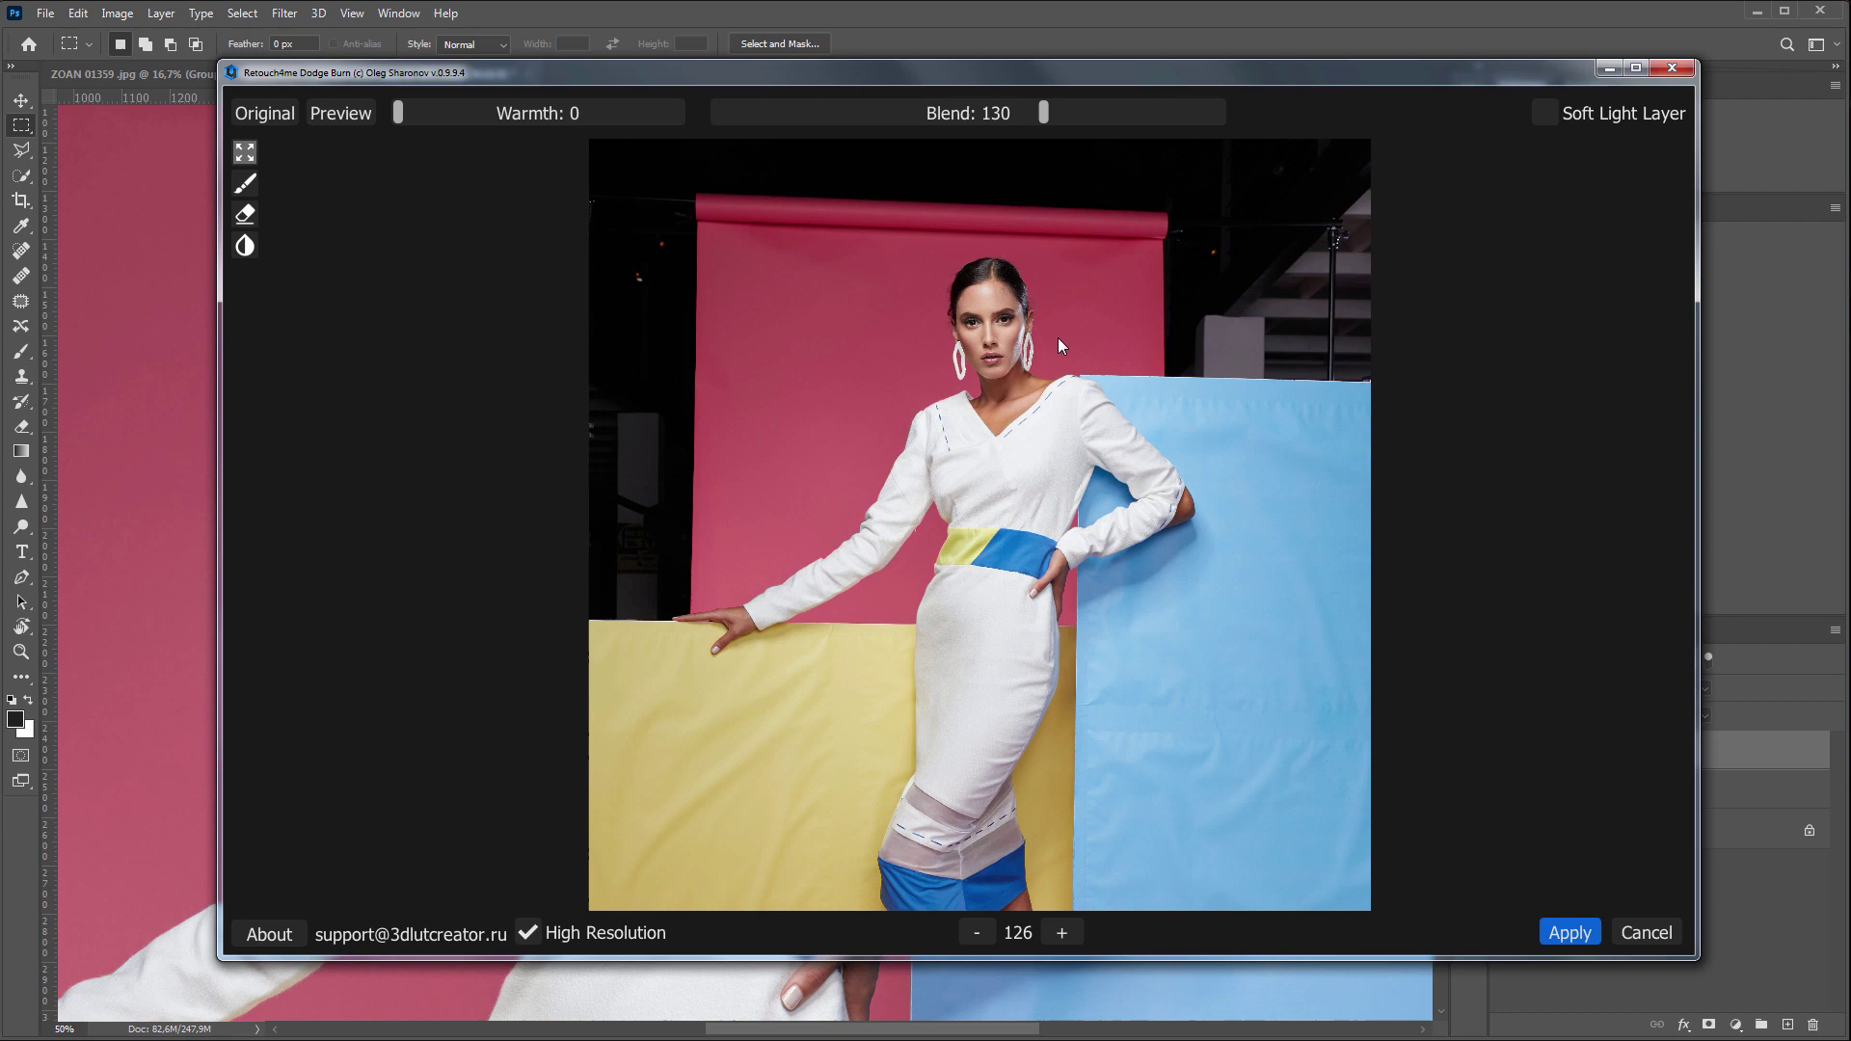
{"action": "scroll", "coordinate": [1058, 336], "scroll_direction": "up", "scroll_amount": 2}
{"action": "scroll", "coordinate": [1051, 349], "scroll_direction": "up", "scroll_amount": 2}
{"action": "scroll", "coordinate": [1059, 363], "scroll_direction": "up", "scroll_amount": 1}
{"action": "left_click_drag", "start_coordinate": [1137, 420], "coordinate": [1084, 550]}
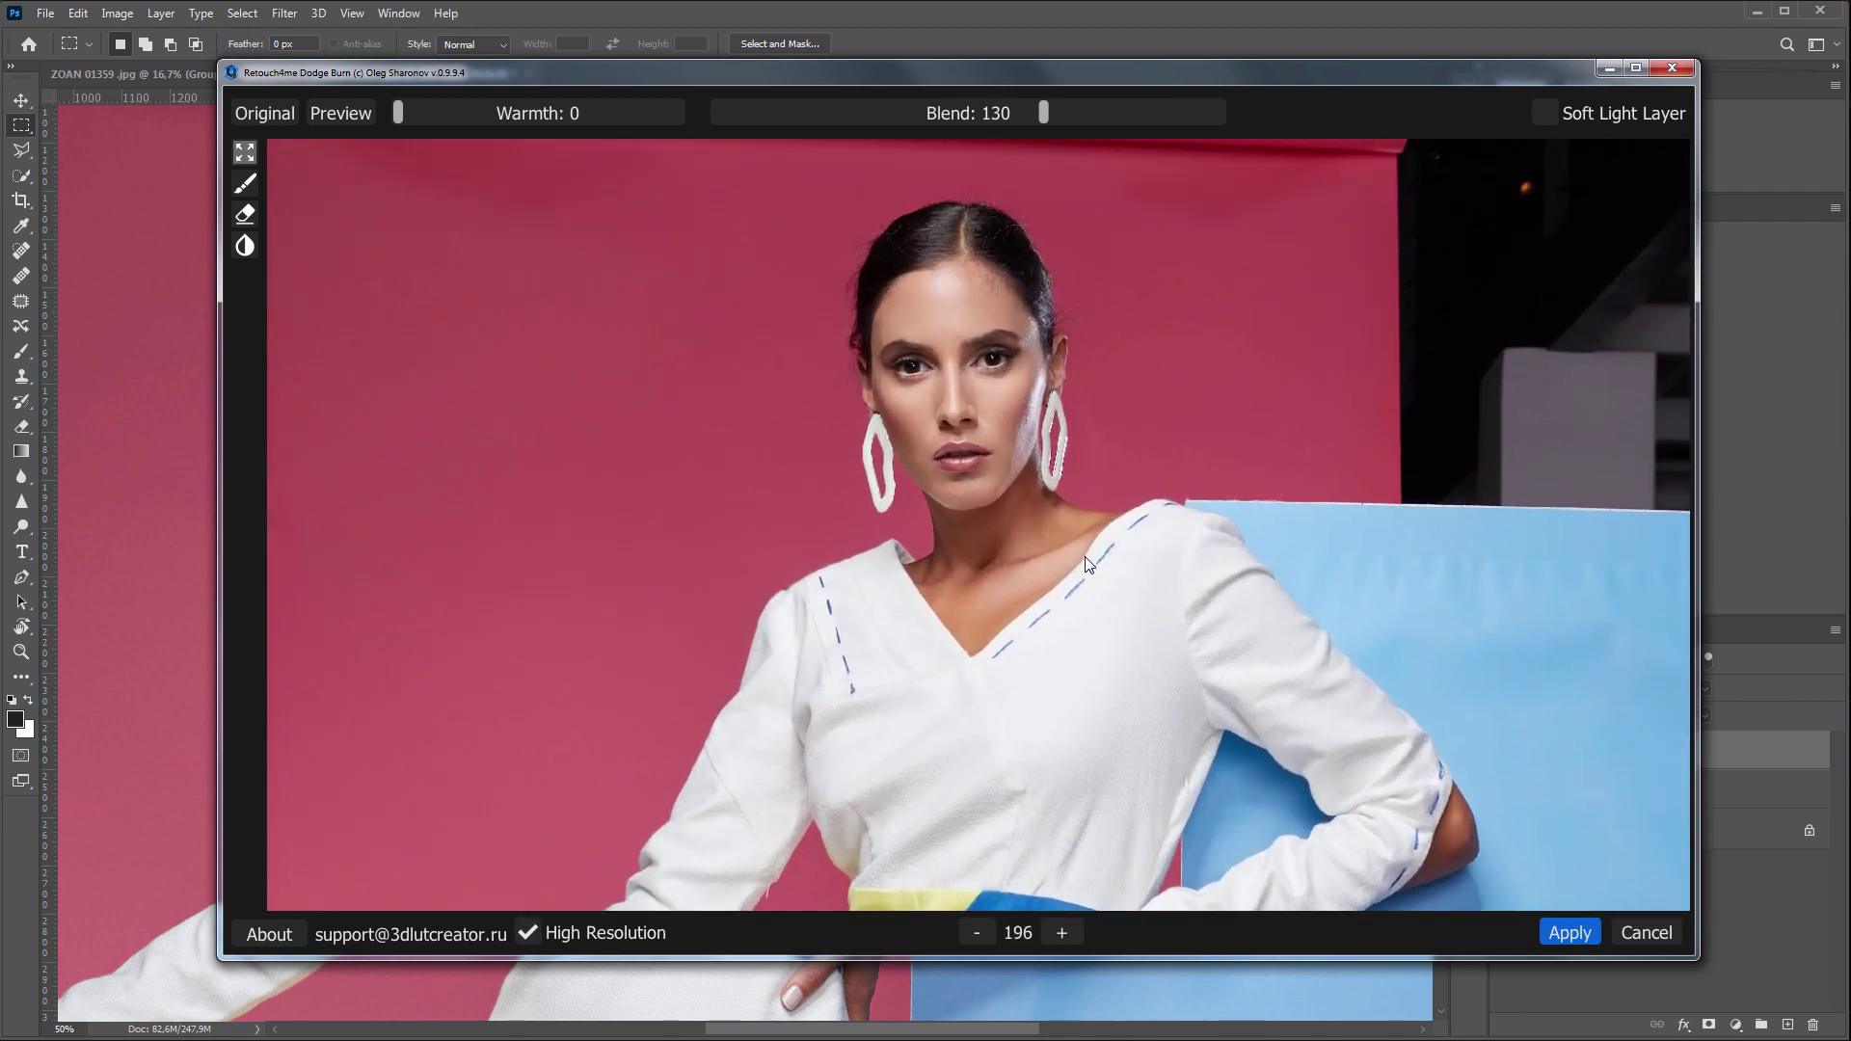
{"action": "left_click", "coordinate": [268, 117]}
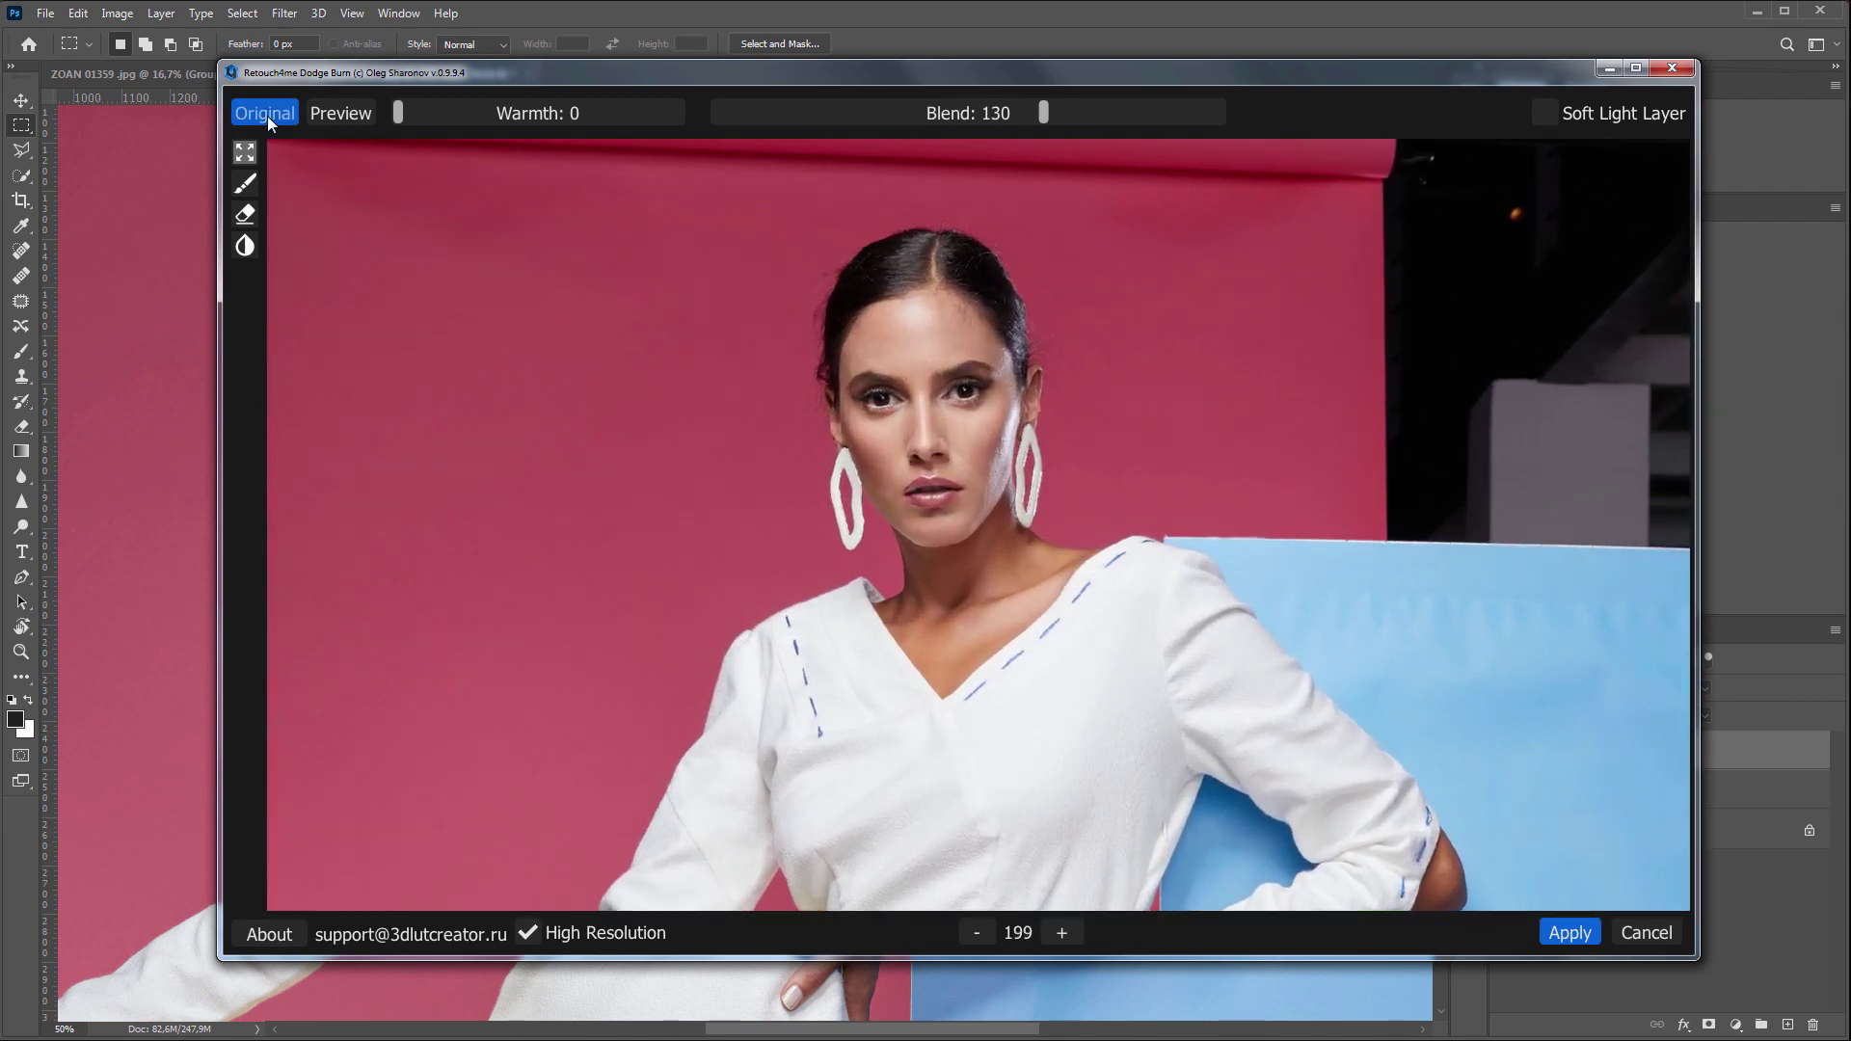
{"action": "left_click", "coordinate": [268, 116]}
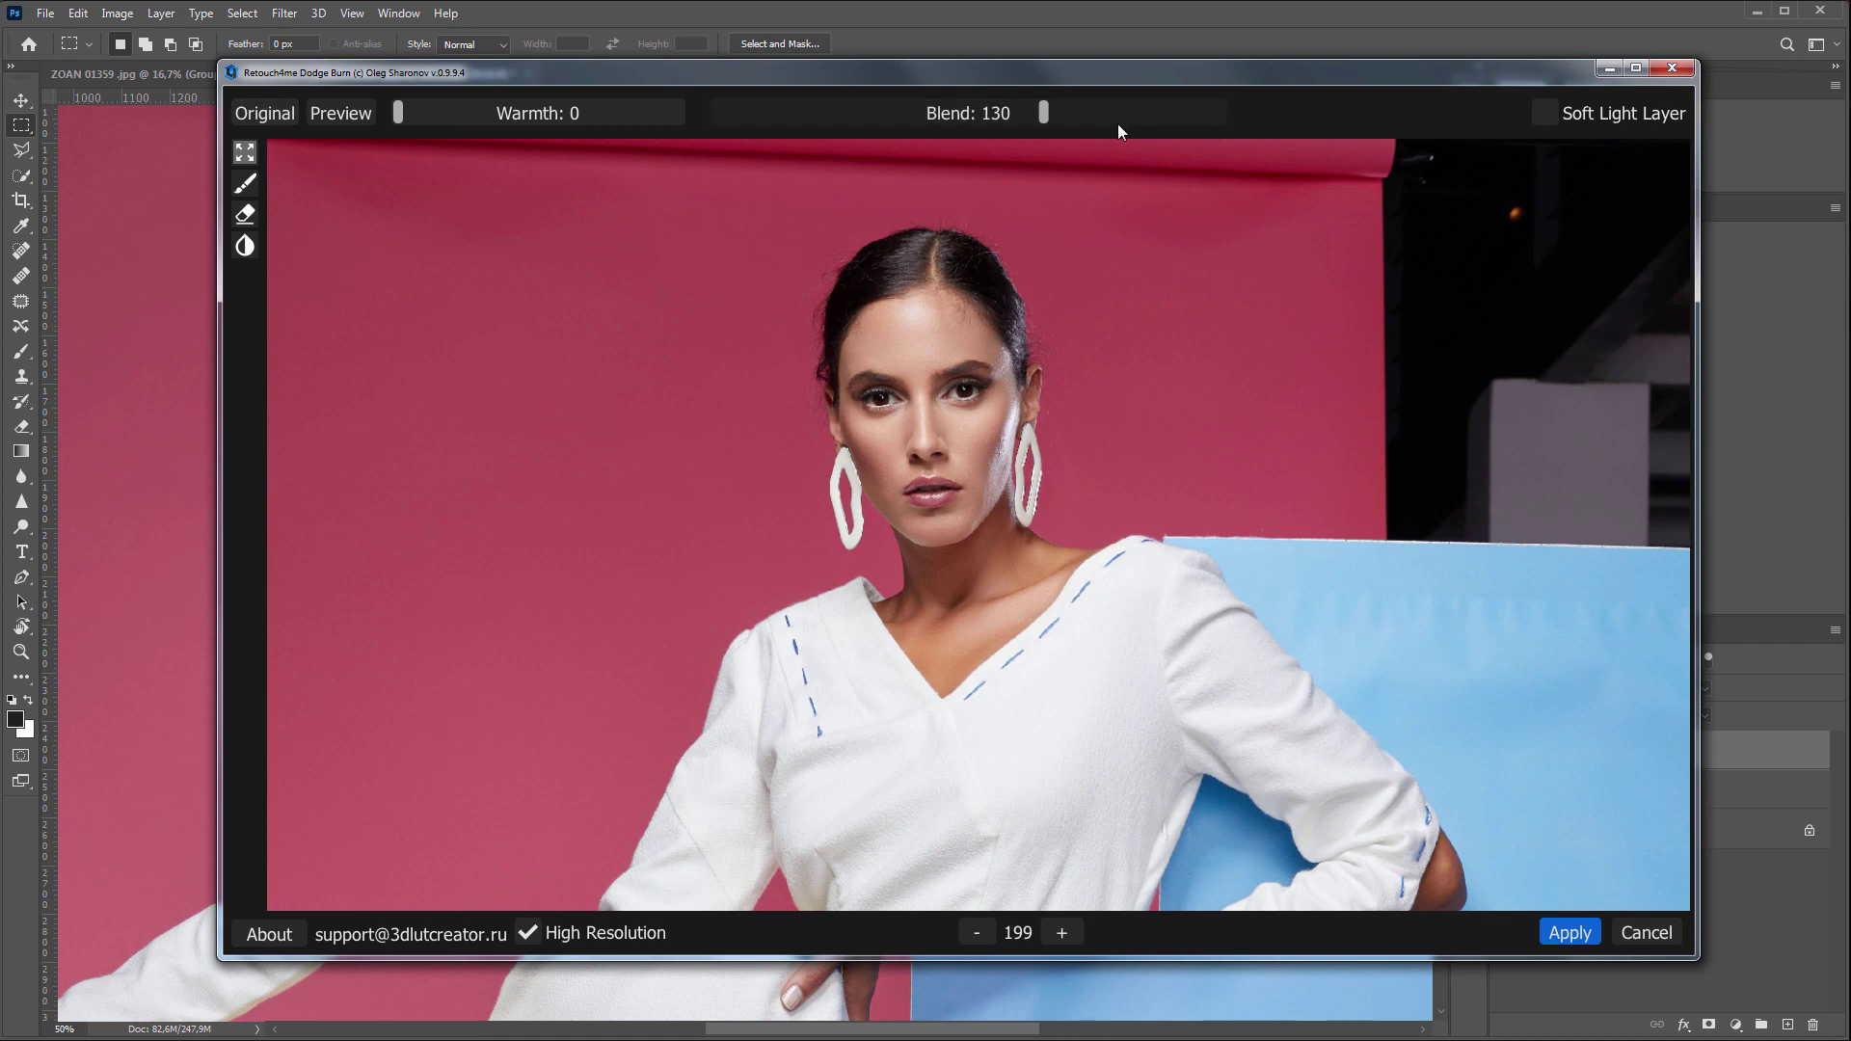
{"action": "left_click", "coordinate": [1087, 115]}
{"action": "left_click", "coordinate": [1570, 933]}
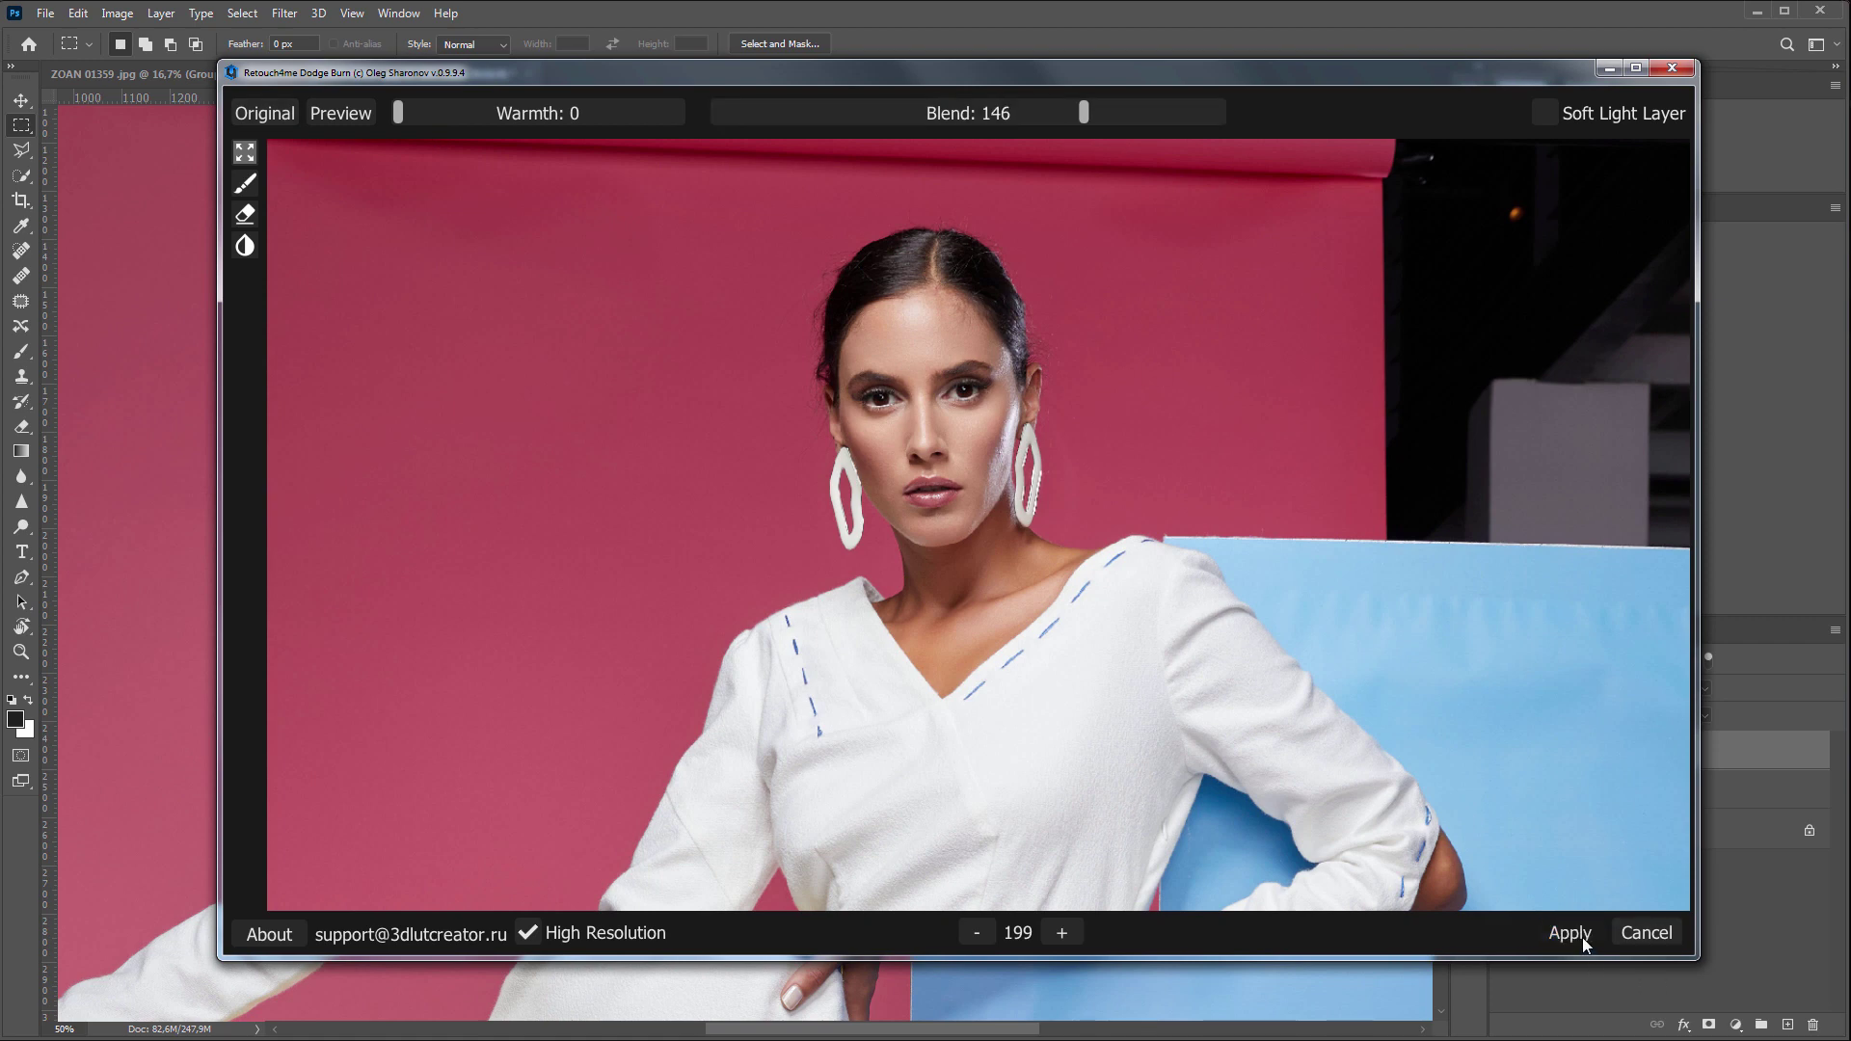
{"action": "left_click", "coordinate": [1506, 752]}
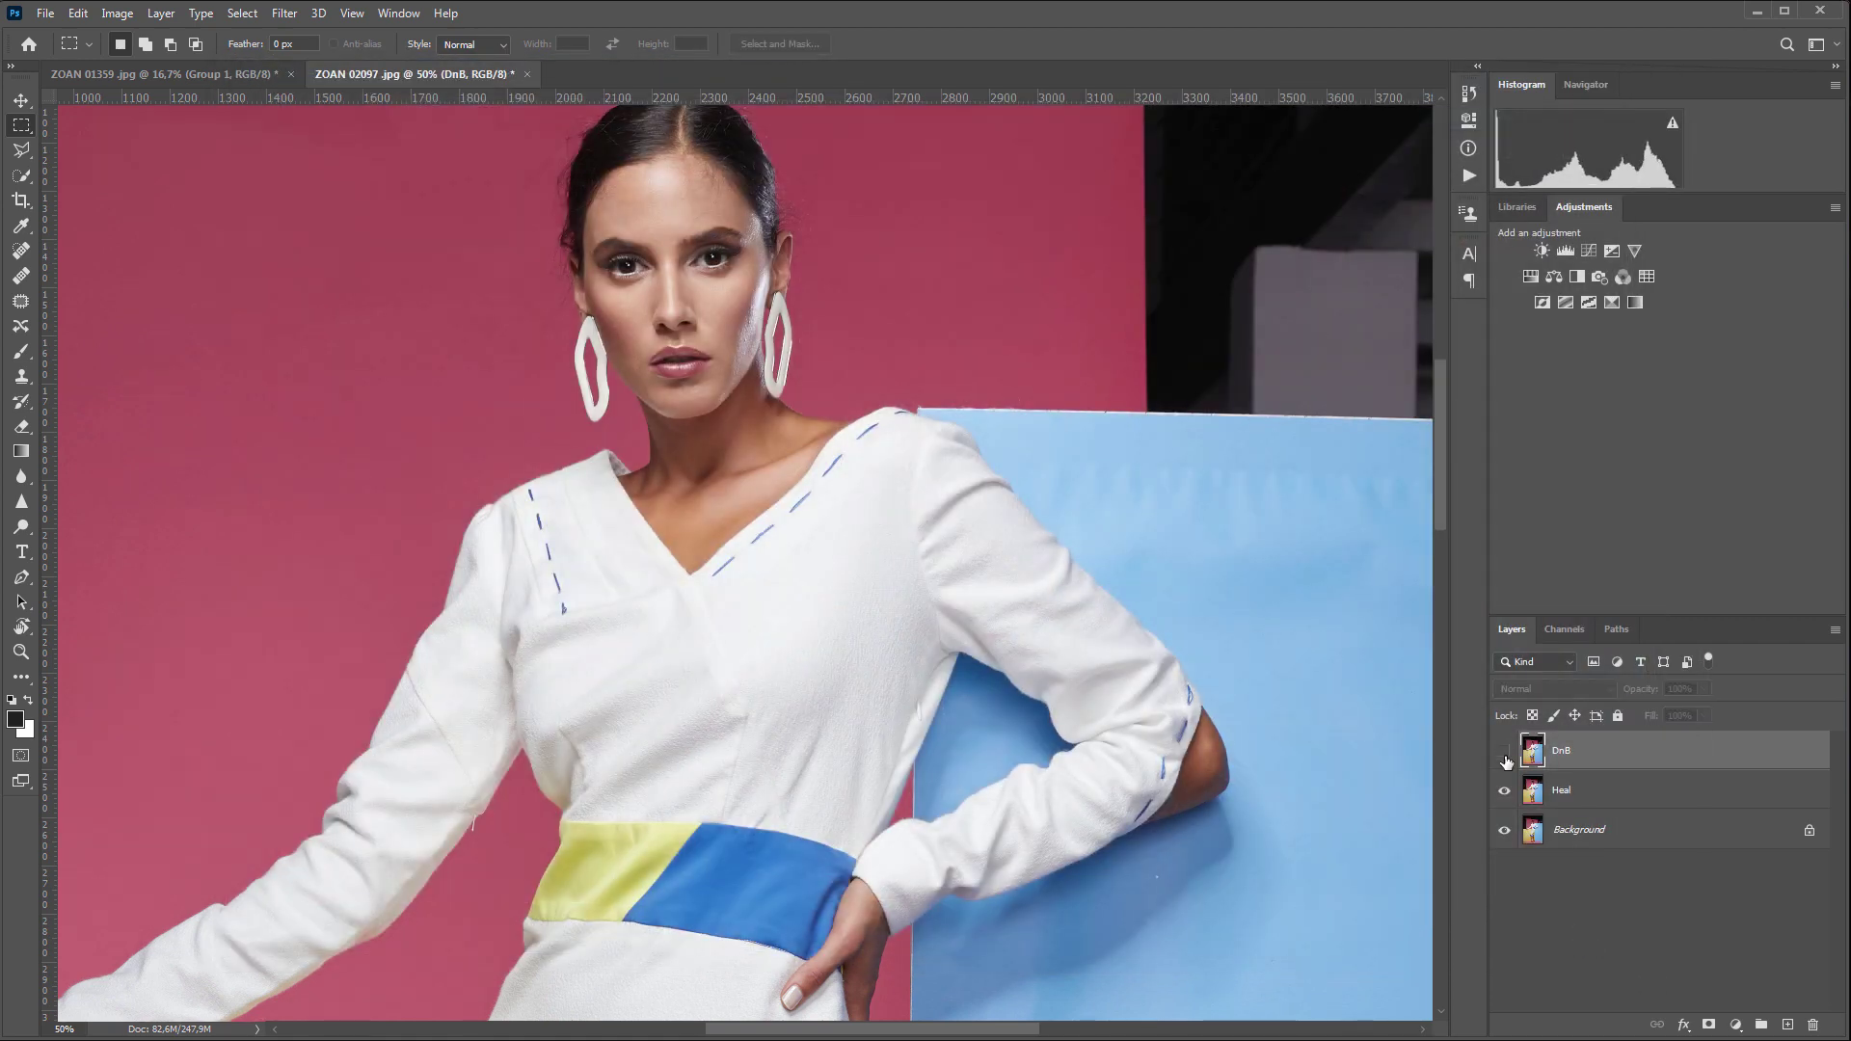
{"action": "left_click", "coordinate": [1505, 756]}
Name the top layer 'PV' and apply Retouch4me Portrait Volumes to it
{"action": "mouse_move", "coordinate": [1717, 766]}
{"action": "left_mouse_down"}
{"action": "mouse_move", "coordinate": [1743, 918]}
{"action": "mouse_move", "coordinate": [1787, 1025]}
{"action": "left_mouse_up"}
{"action": "type", "text": "PV"}
{"action": "key", "text": "Return"}
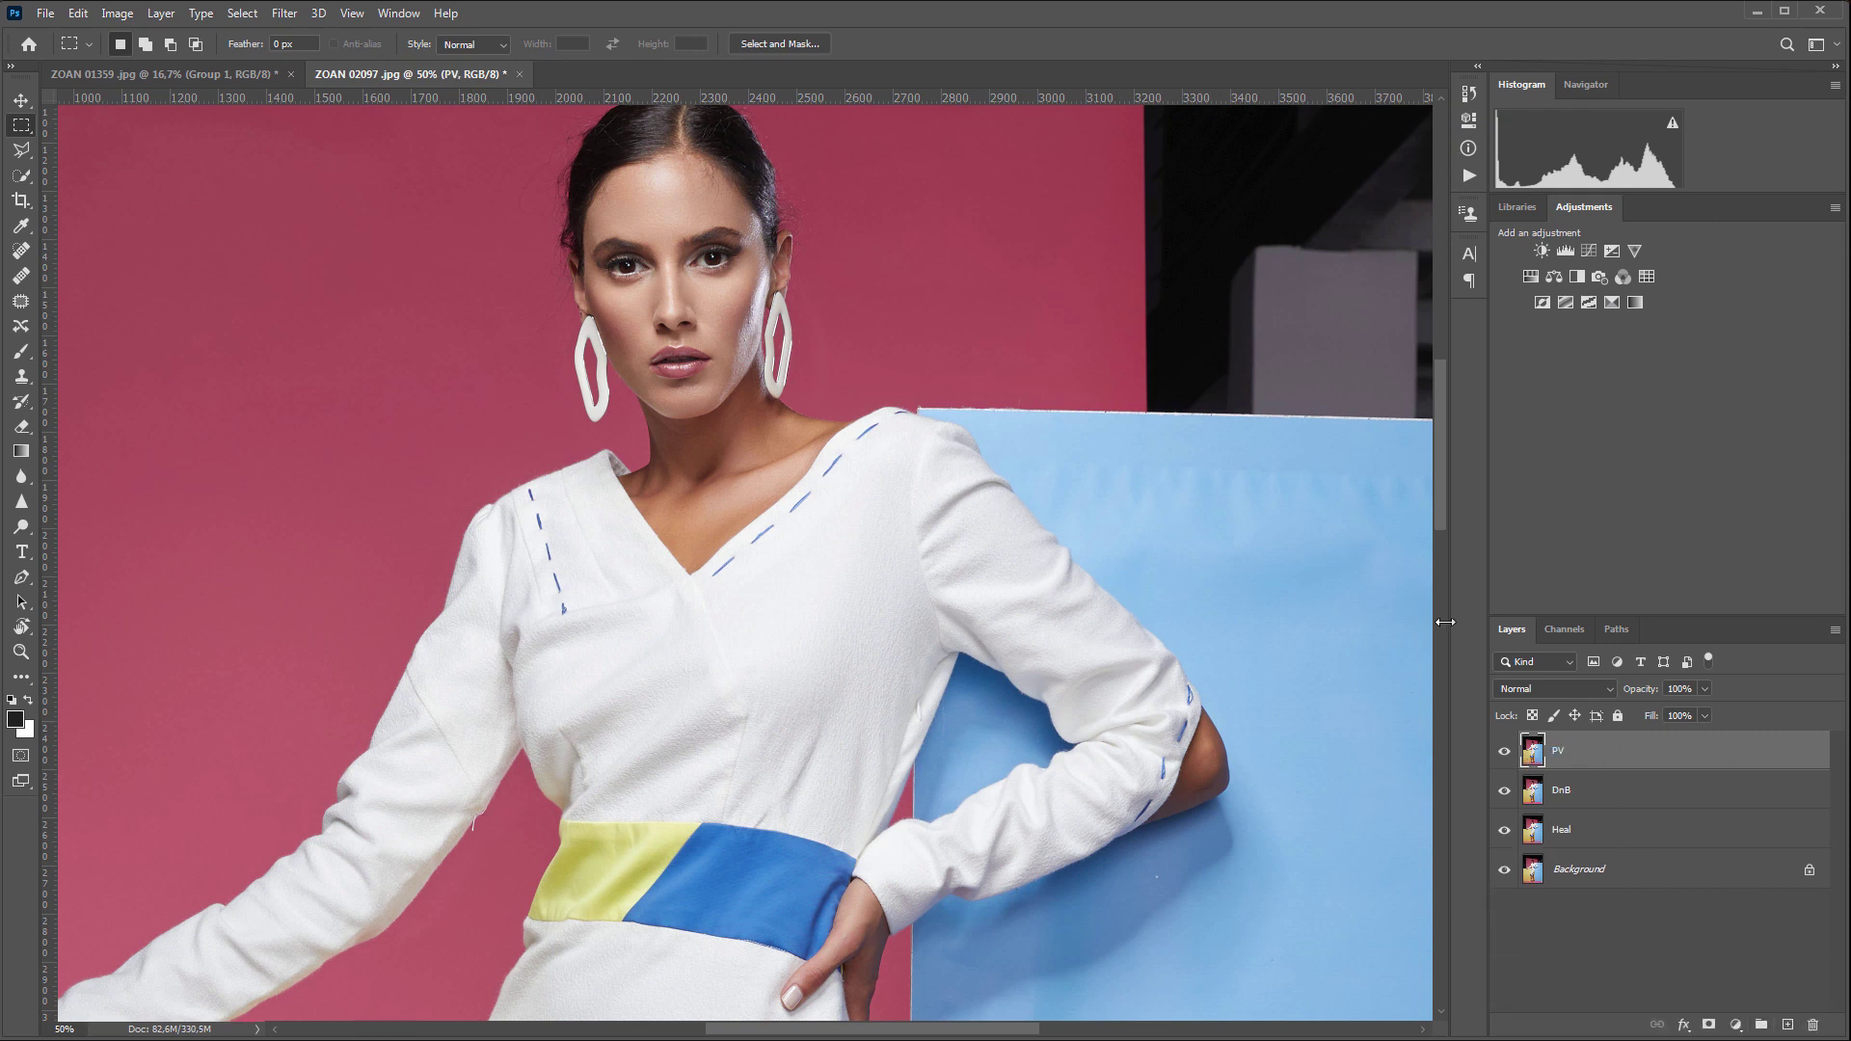
{"action": "left_click", "coordinate": [285, 14]}
{"action": "mouse_move", "coordinate": [368, 373]}
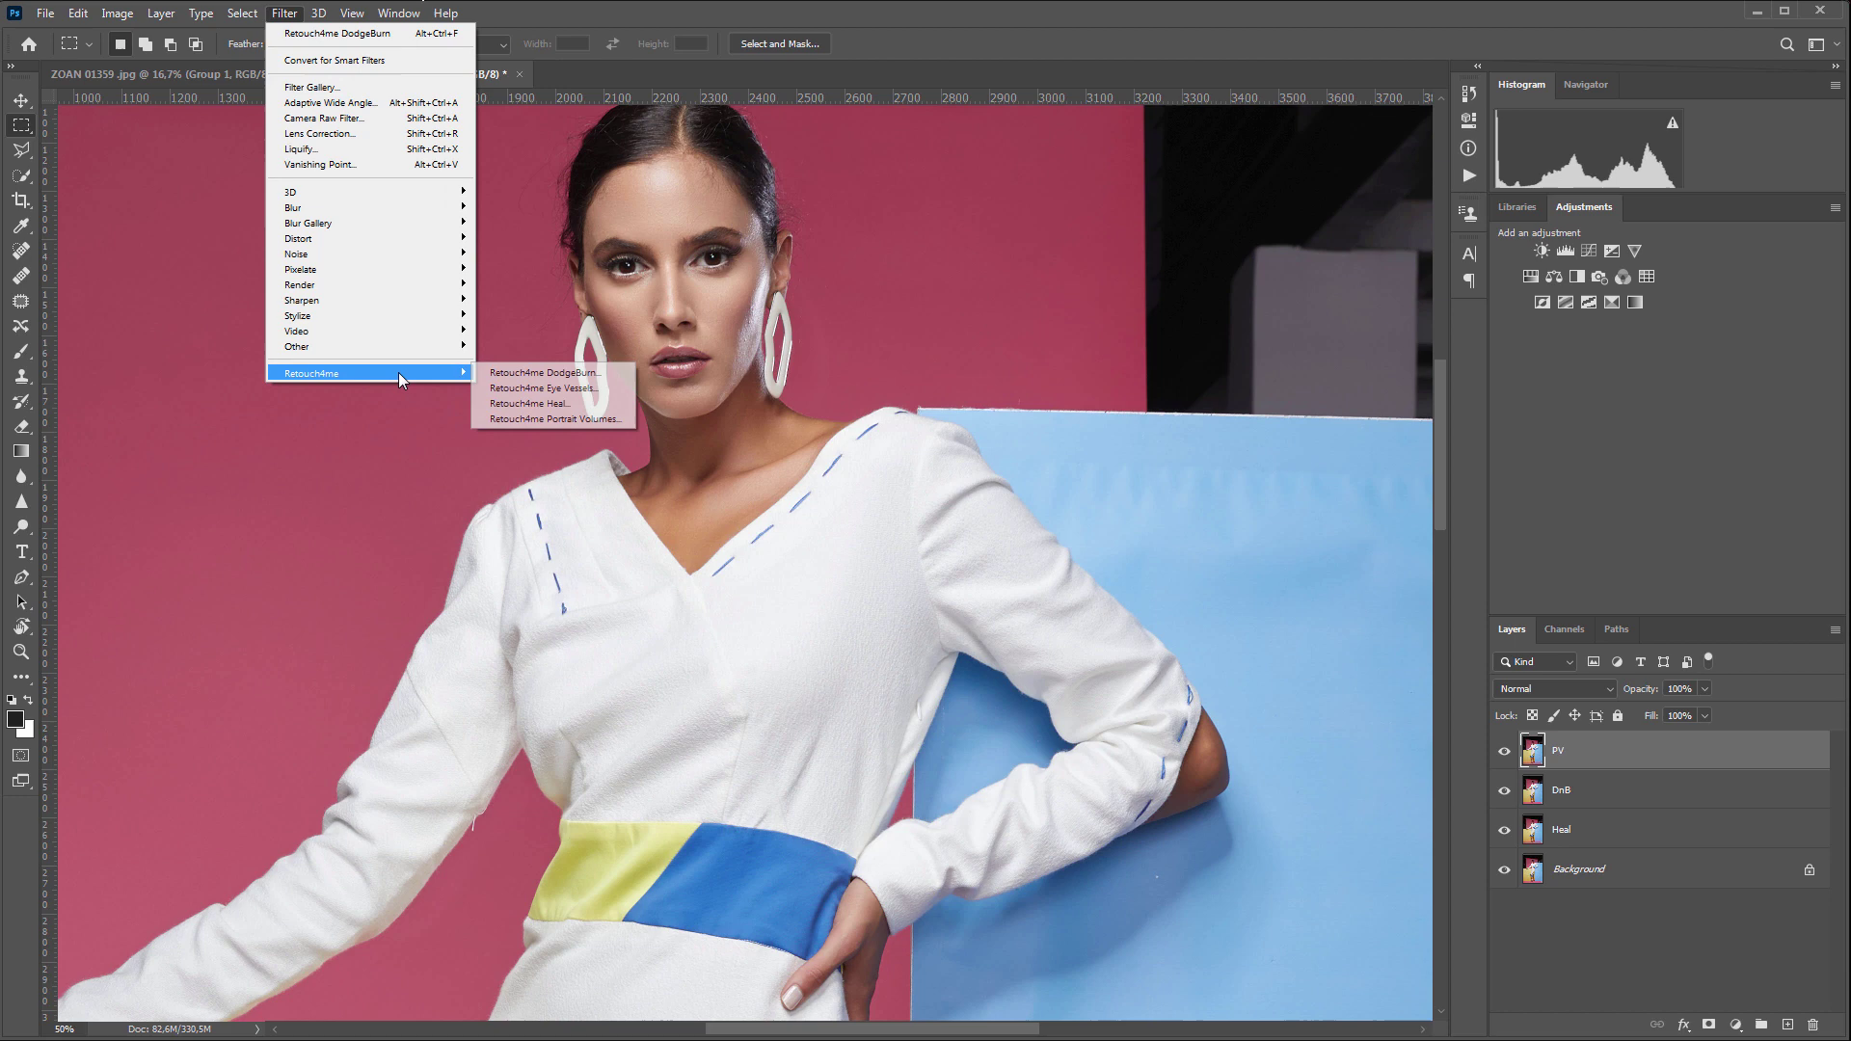
{"action": "left_click", "coordinate": [550, 418]}
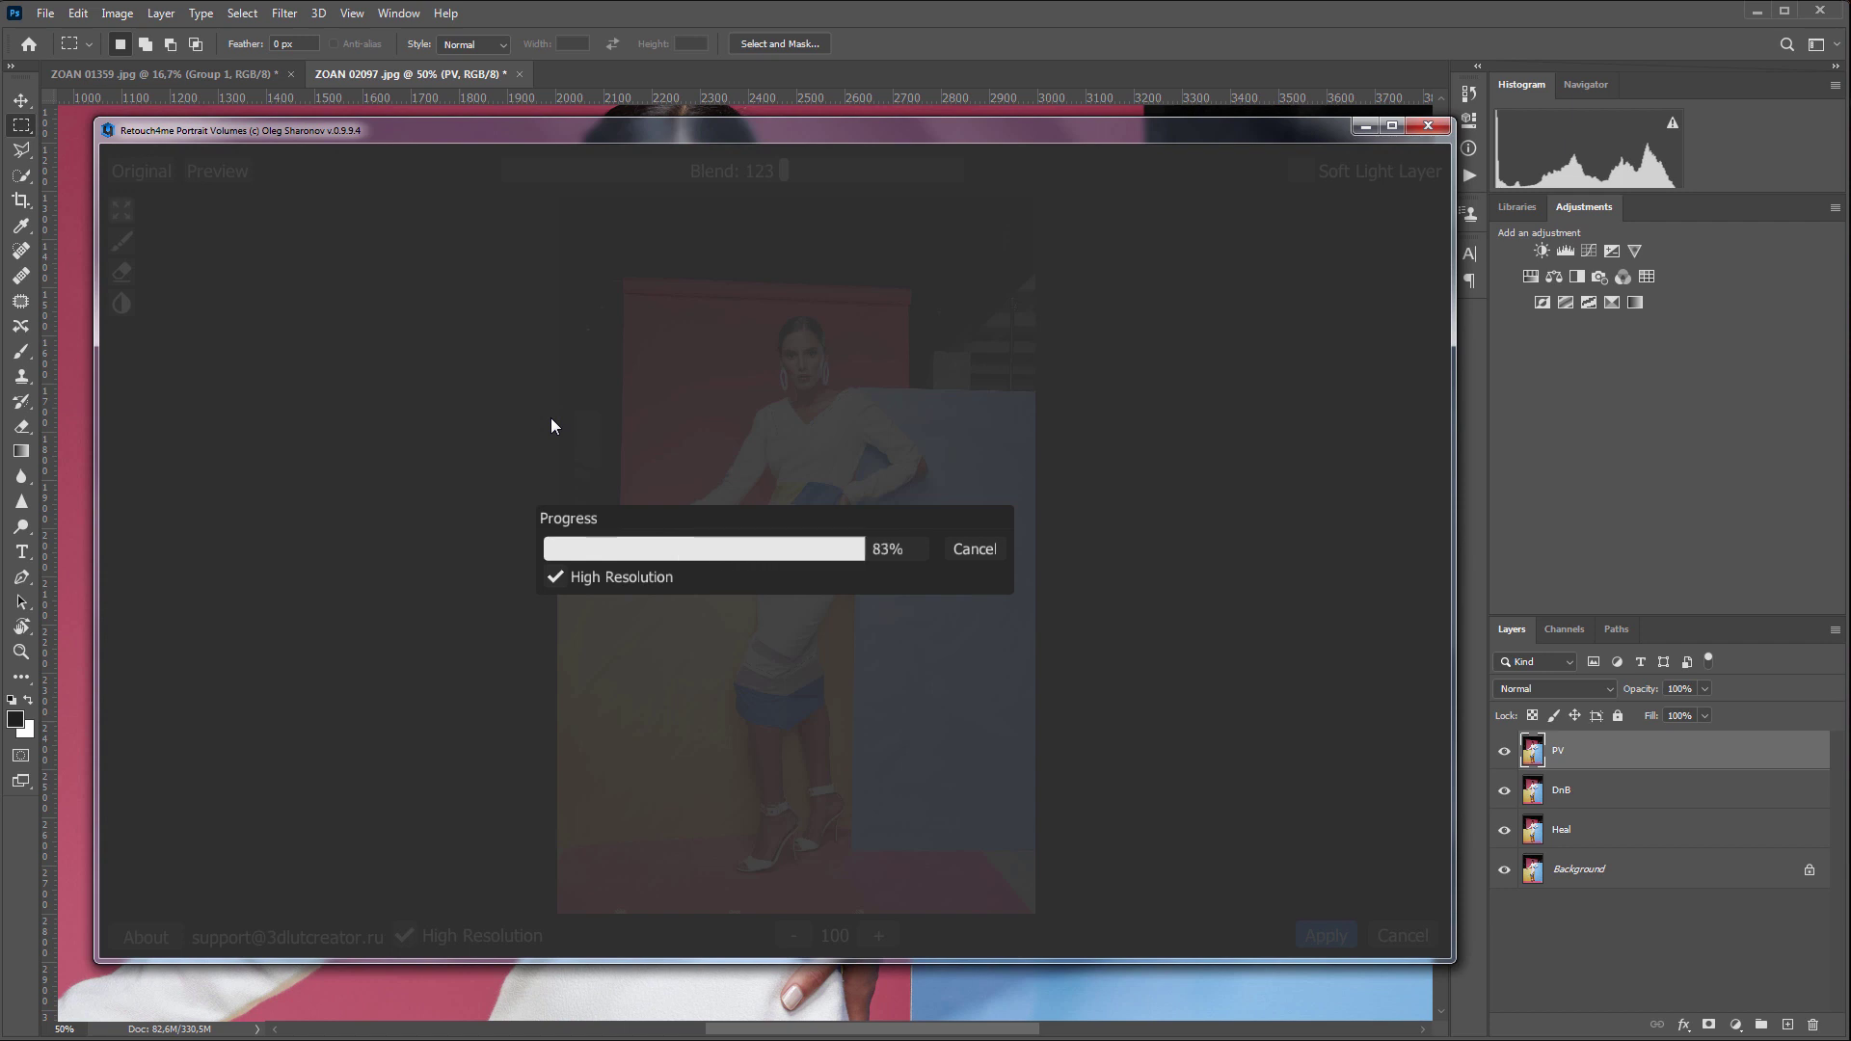
{"action": "scroll", "coordinate": [833, 397], "scroll_direction": "up", "scroll_amount": 1}
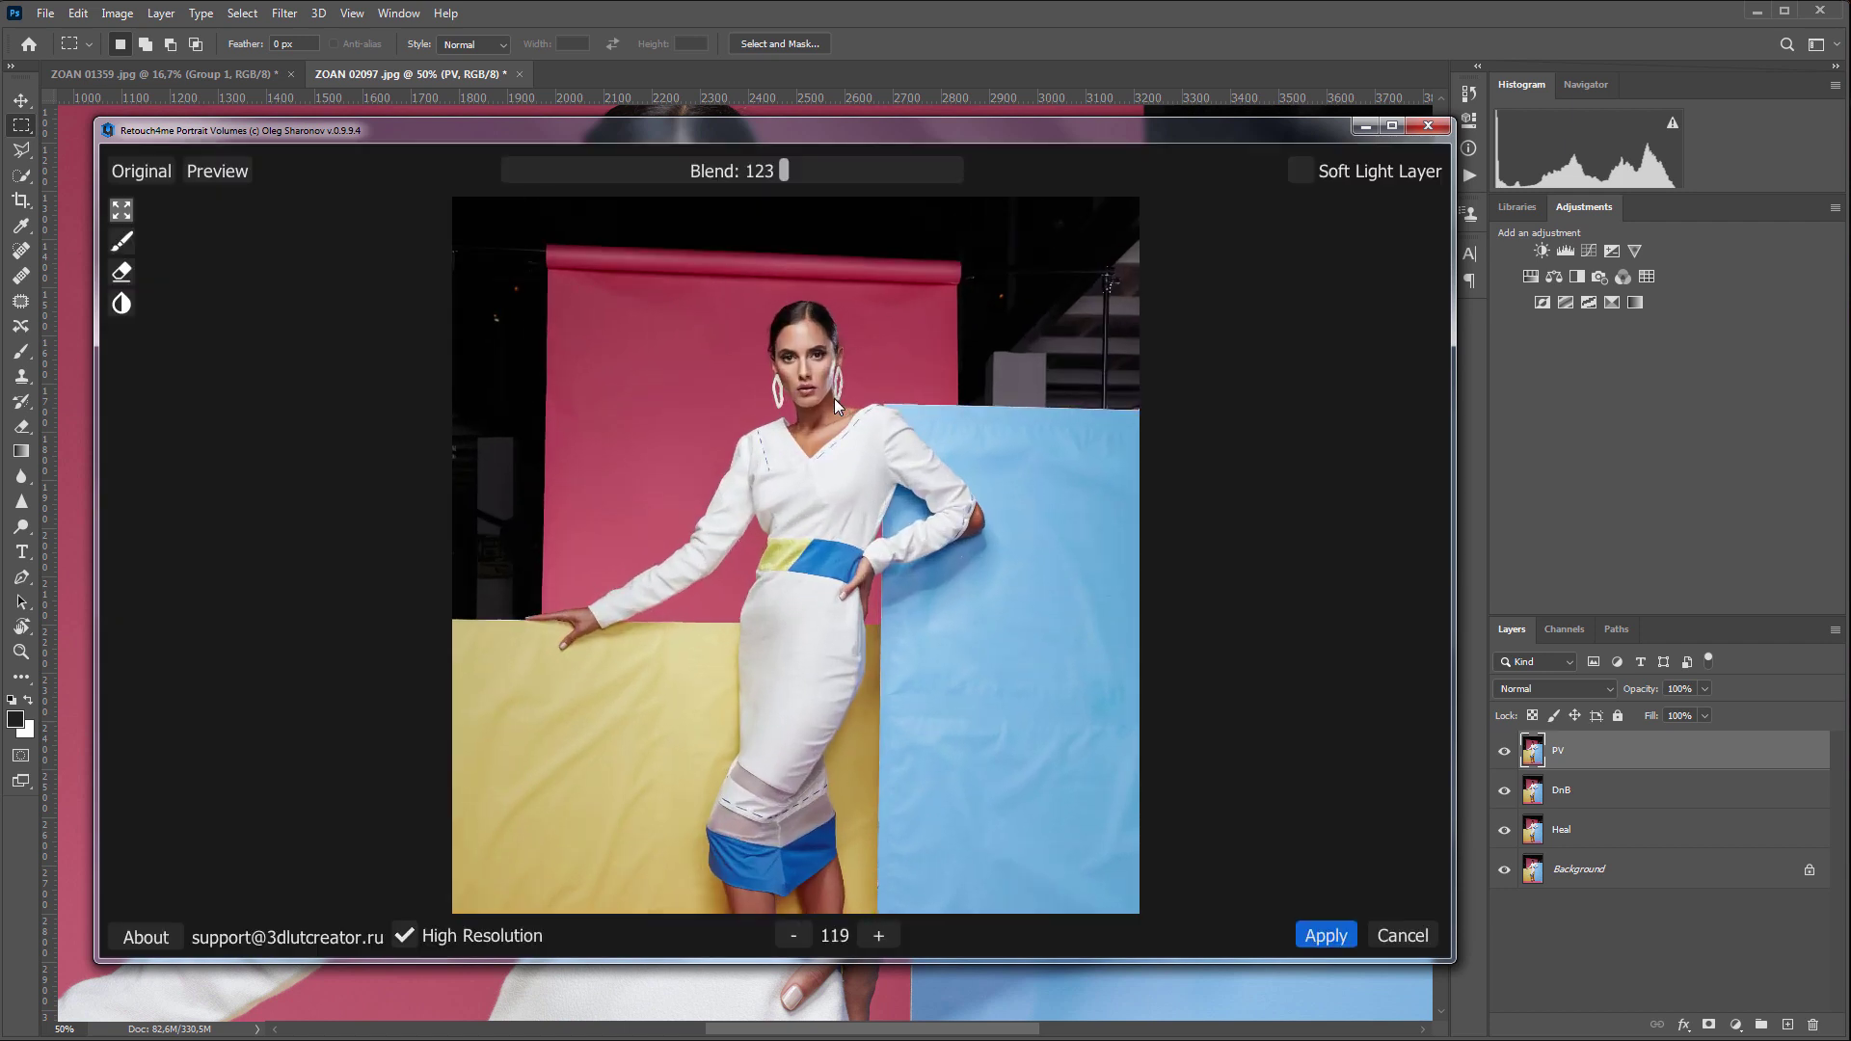
{"action": "scroll", "coordinate": [834, 397], "scroll_direction": "up", "scroll_amount": 2}
{"action": "scroll", "coordinate": [829, 401], "scroll_direction": "up", "scroll_amount": 1}
{"action": "left_click", "coordinate": [134, 166]}
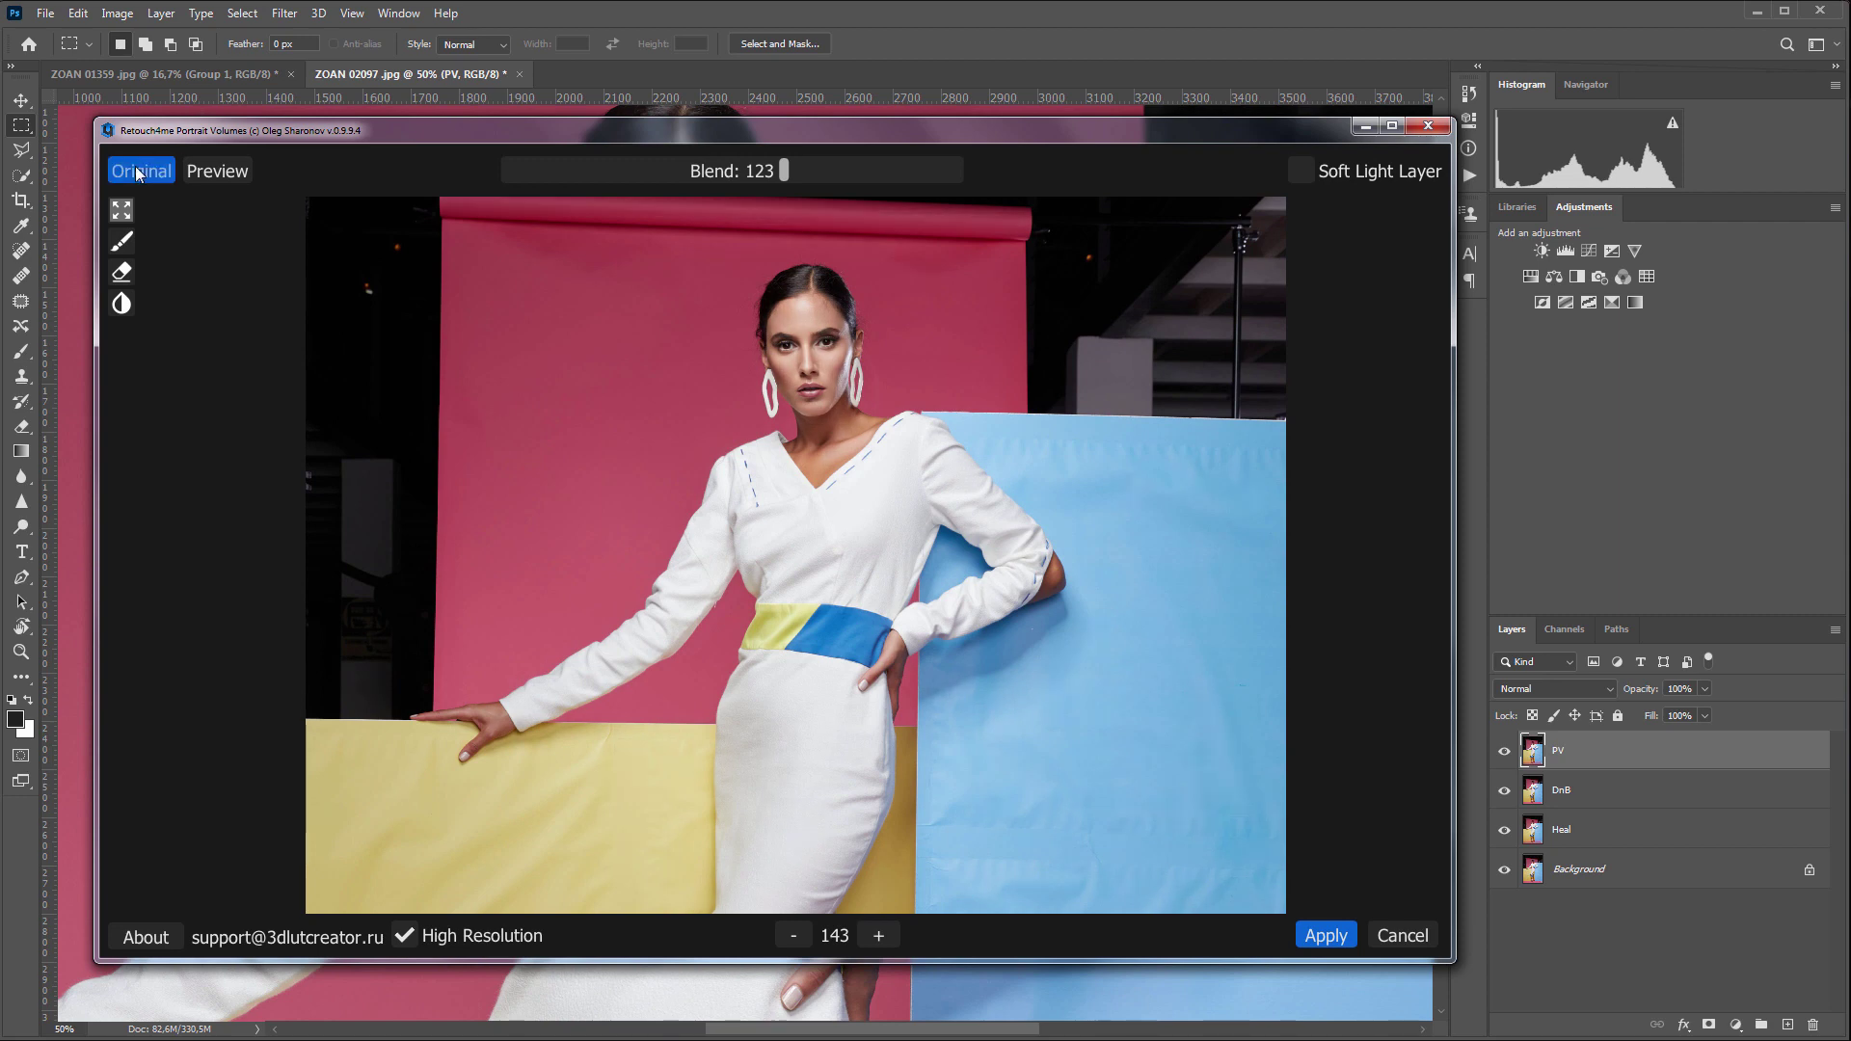
{"action": "left_click", "coordinate": [1319, 937]}
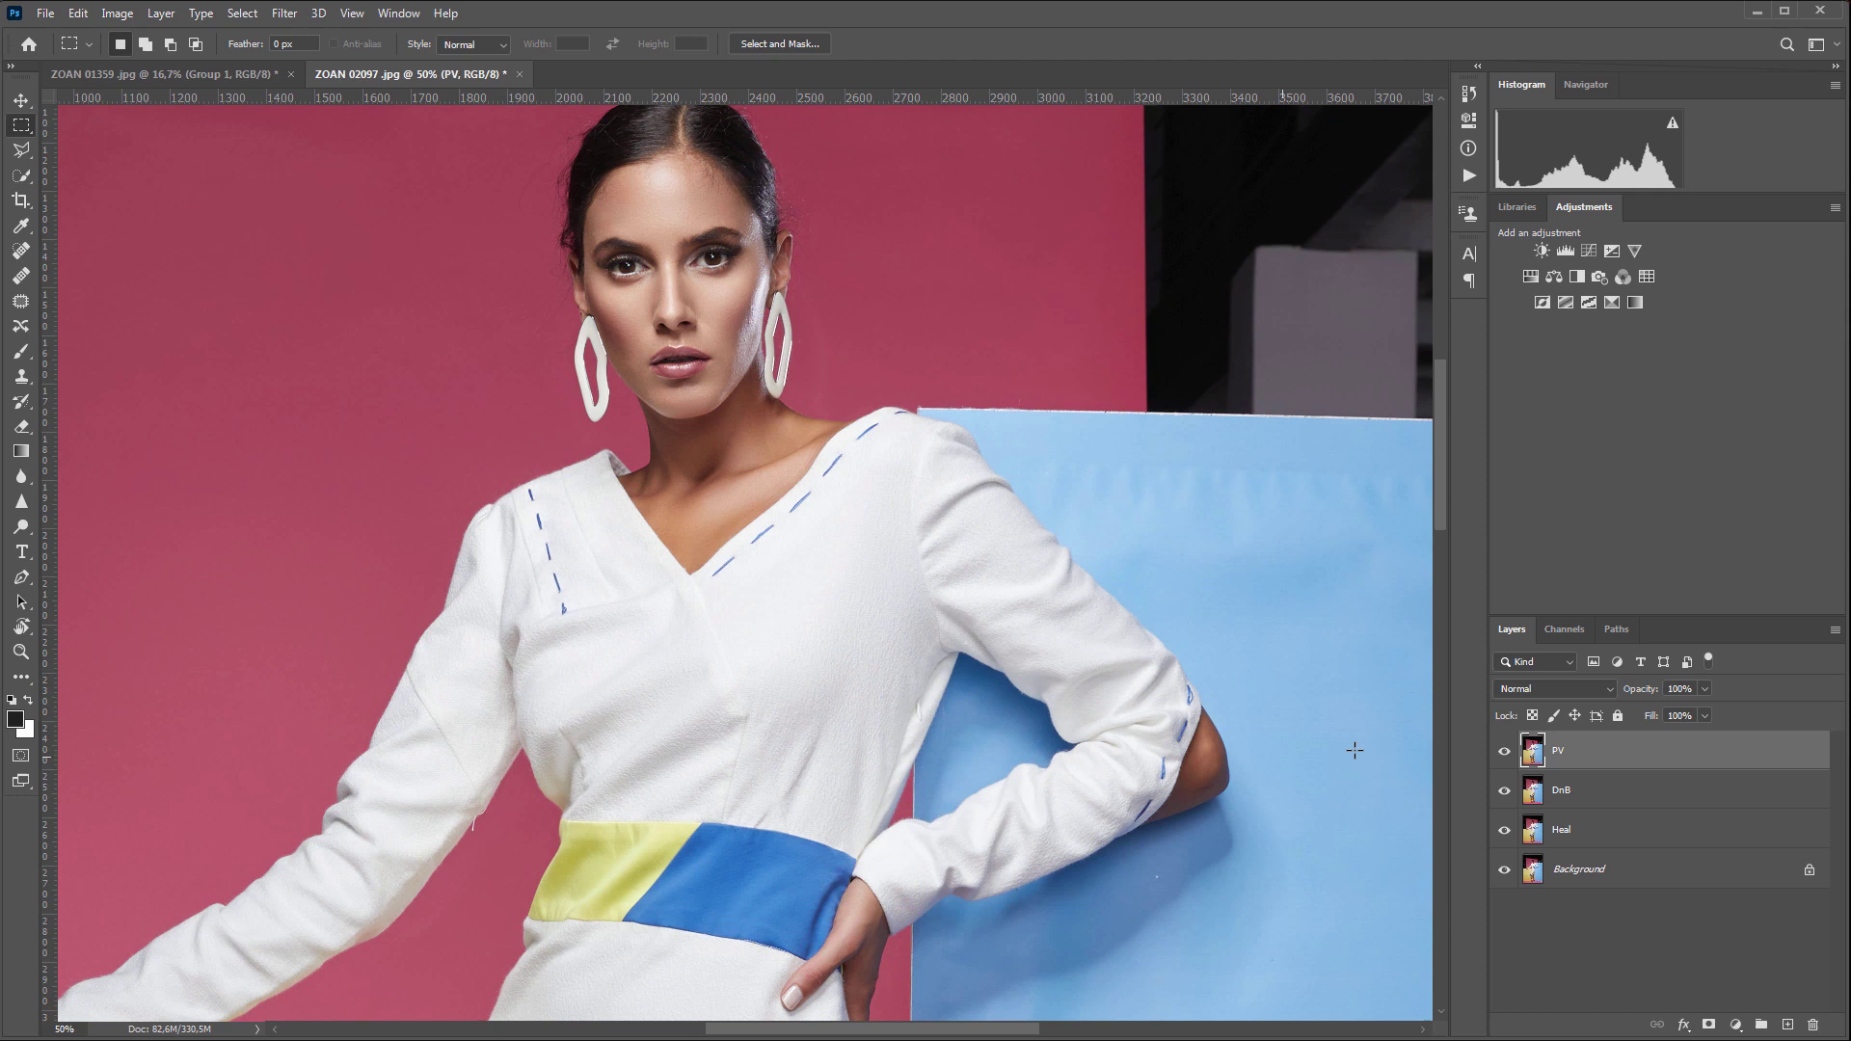
Hide the retouch layers to compare, then make Heal and PV visible again
{"action": "left_click_drag", "start_coordinate": [1504, 750], "coordinate": [1505, 834]}
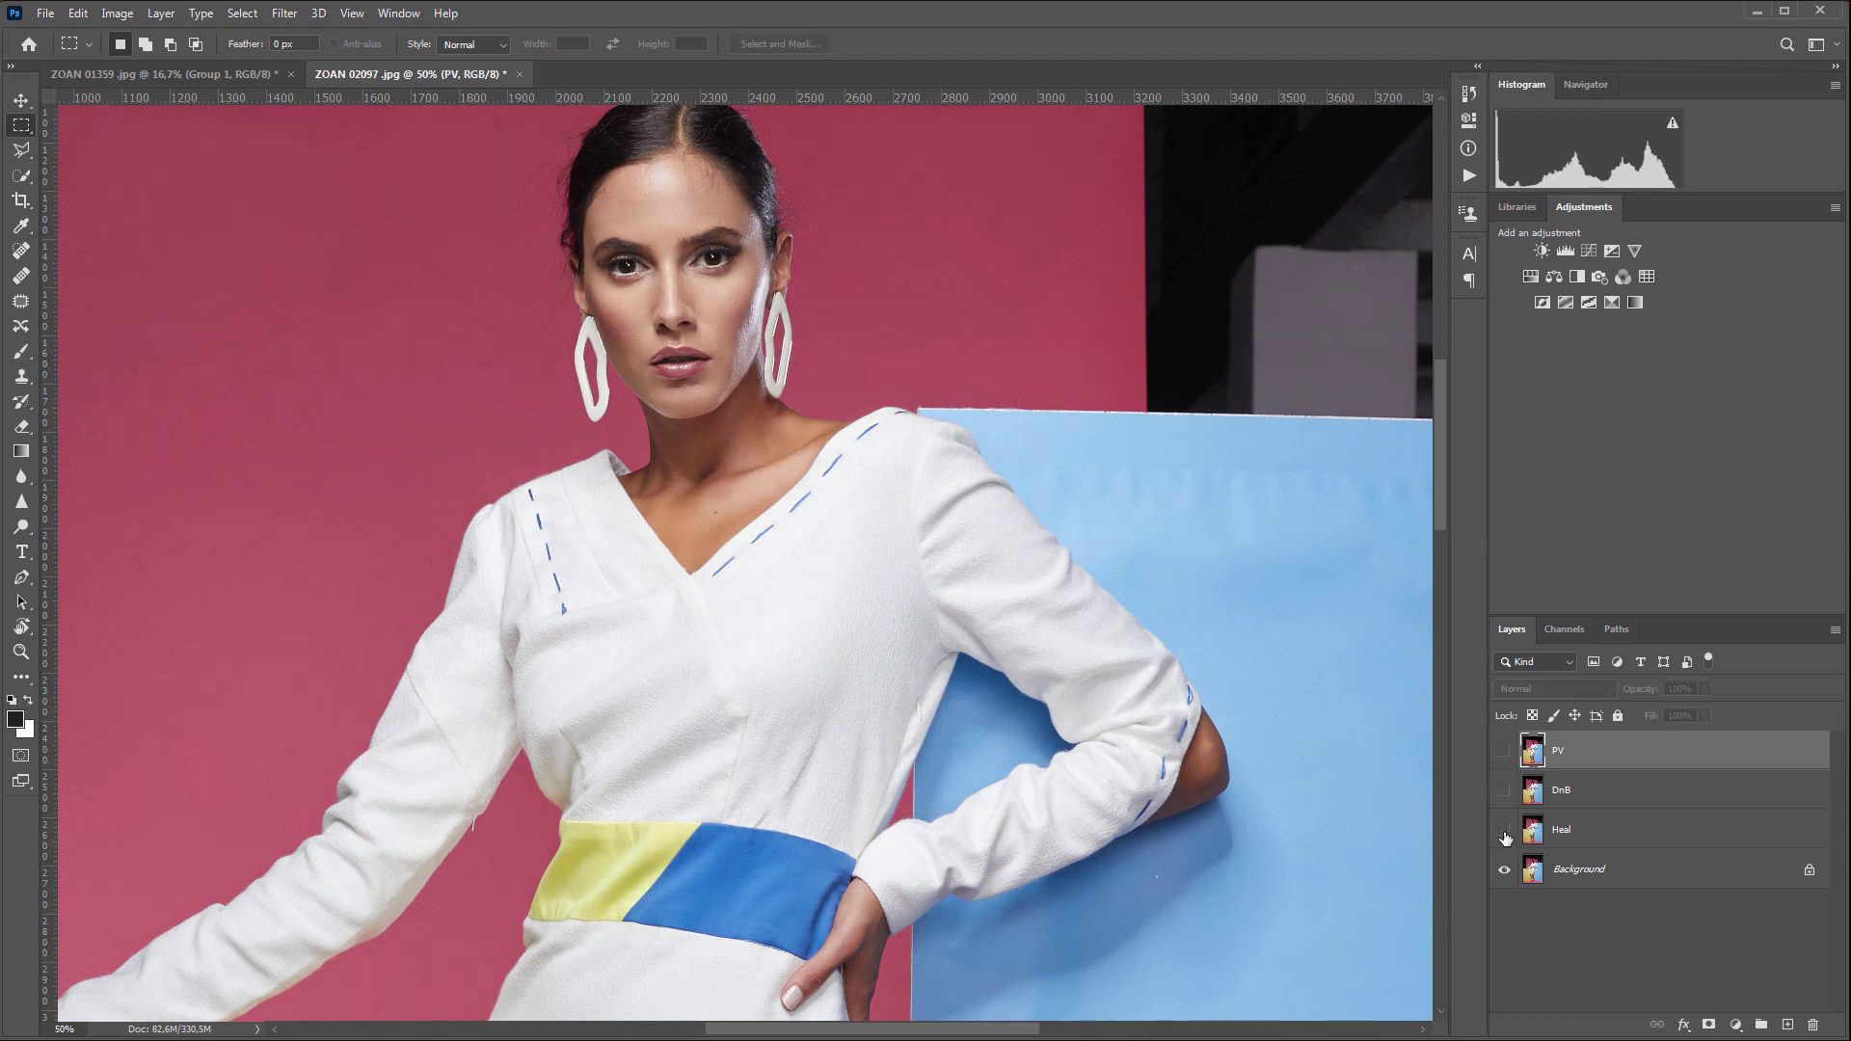
{"action": "left_click", "coordinate": [1504, 832]}
{"action": "left_click", "coordinate": [1504, 750]}
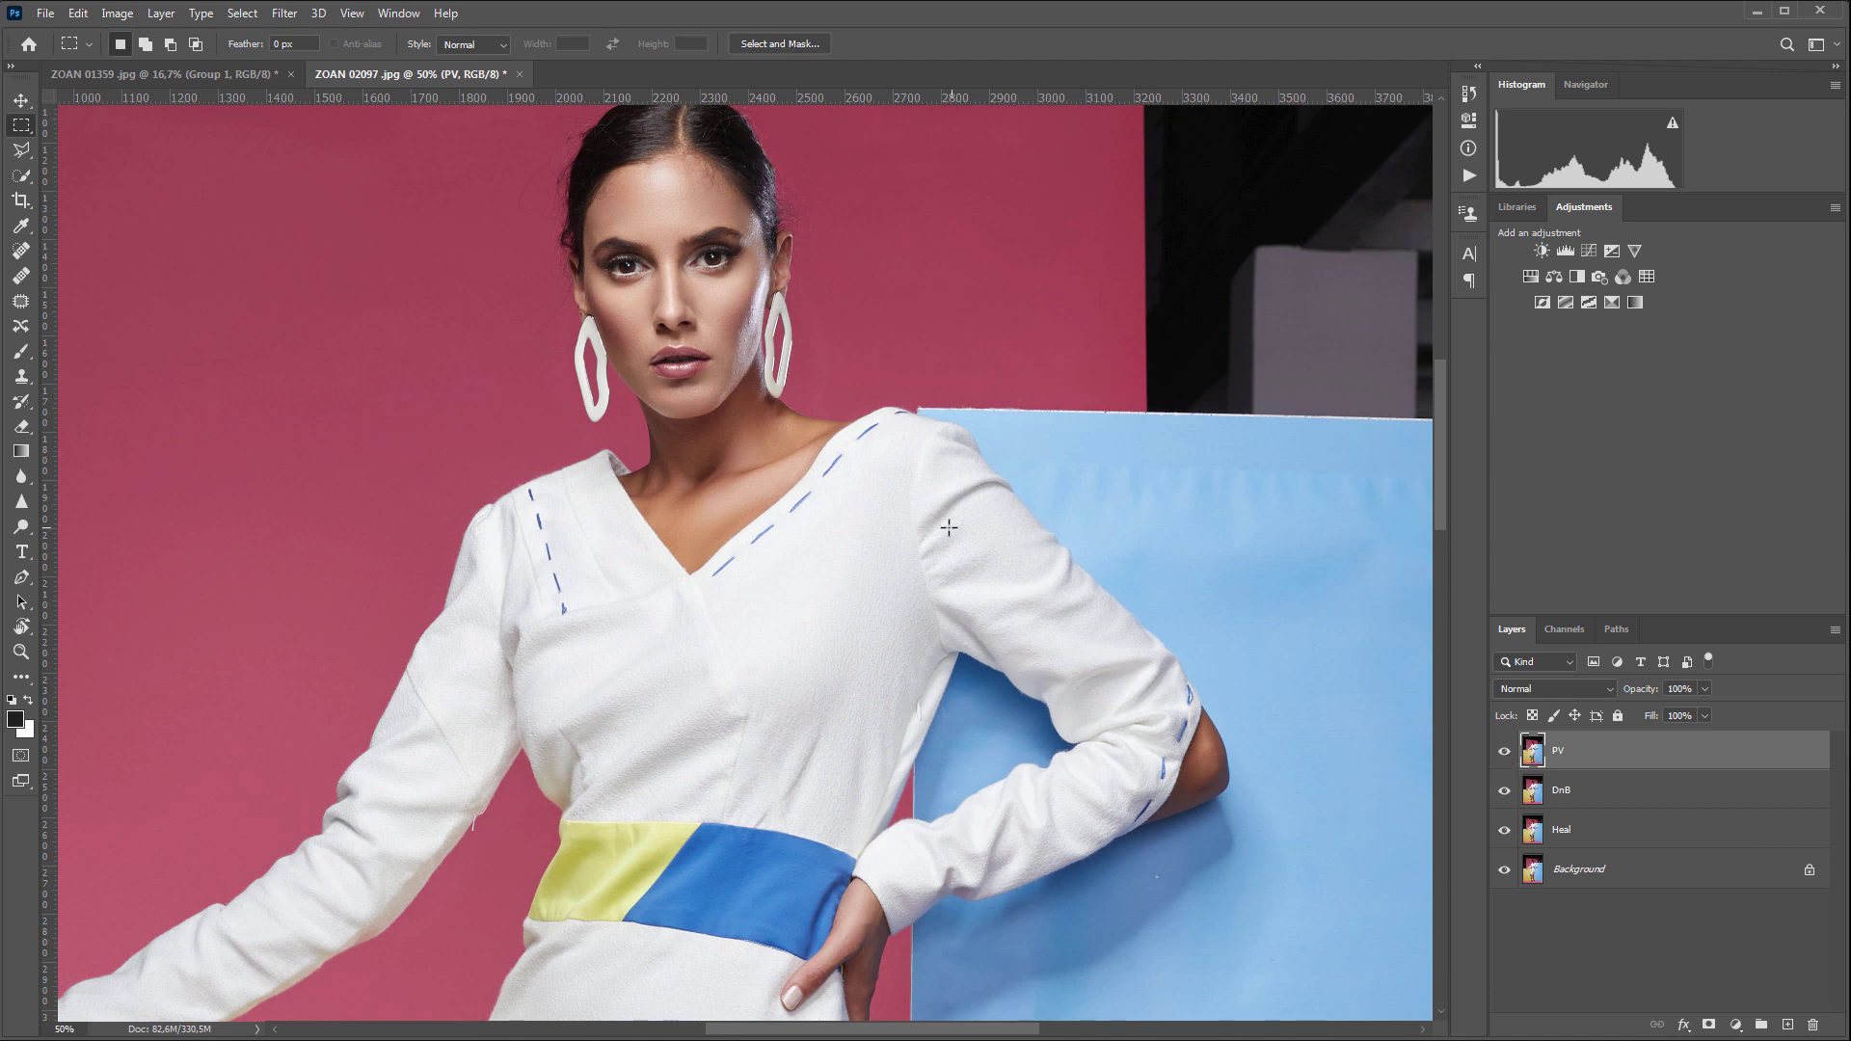
{"action": "key", "text": "z"}
{"action": "left_click", "coordinate": [902, 524], "text": "alt"}
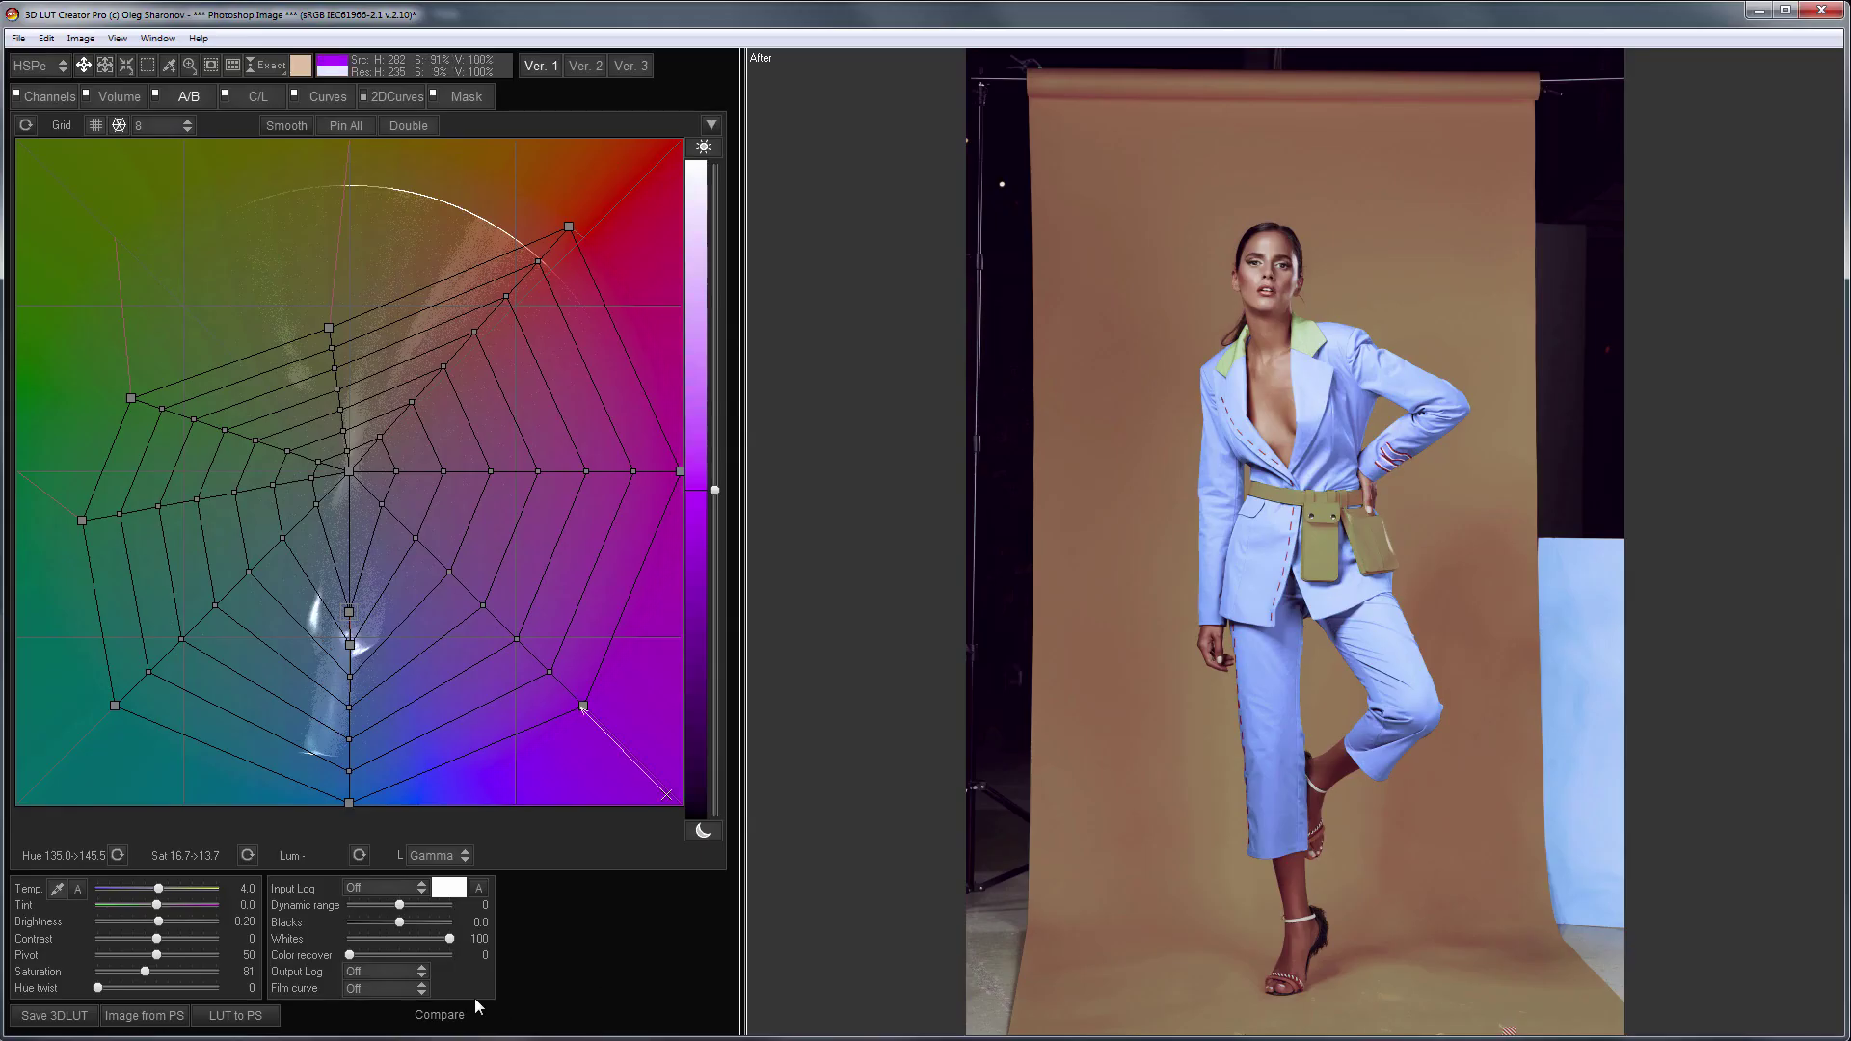
{"action": "left_click", "coordinate": [230, 1020]}
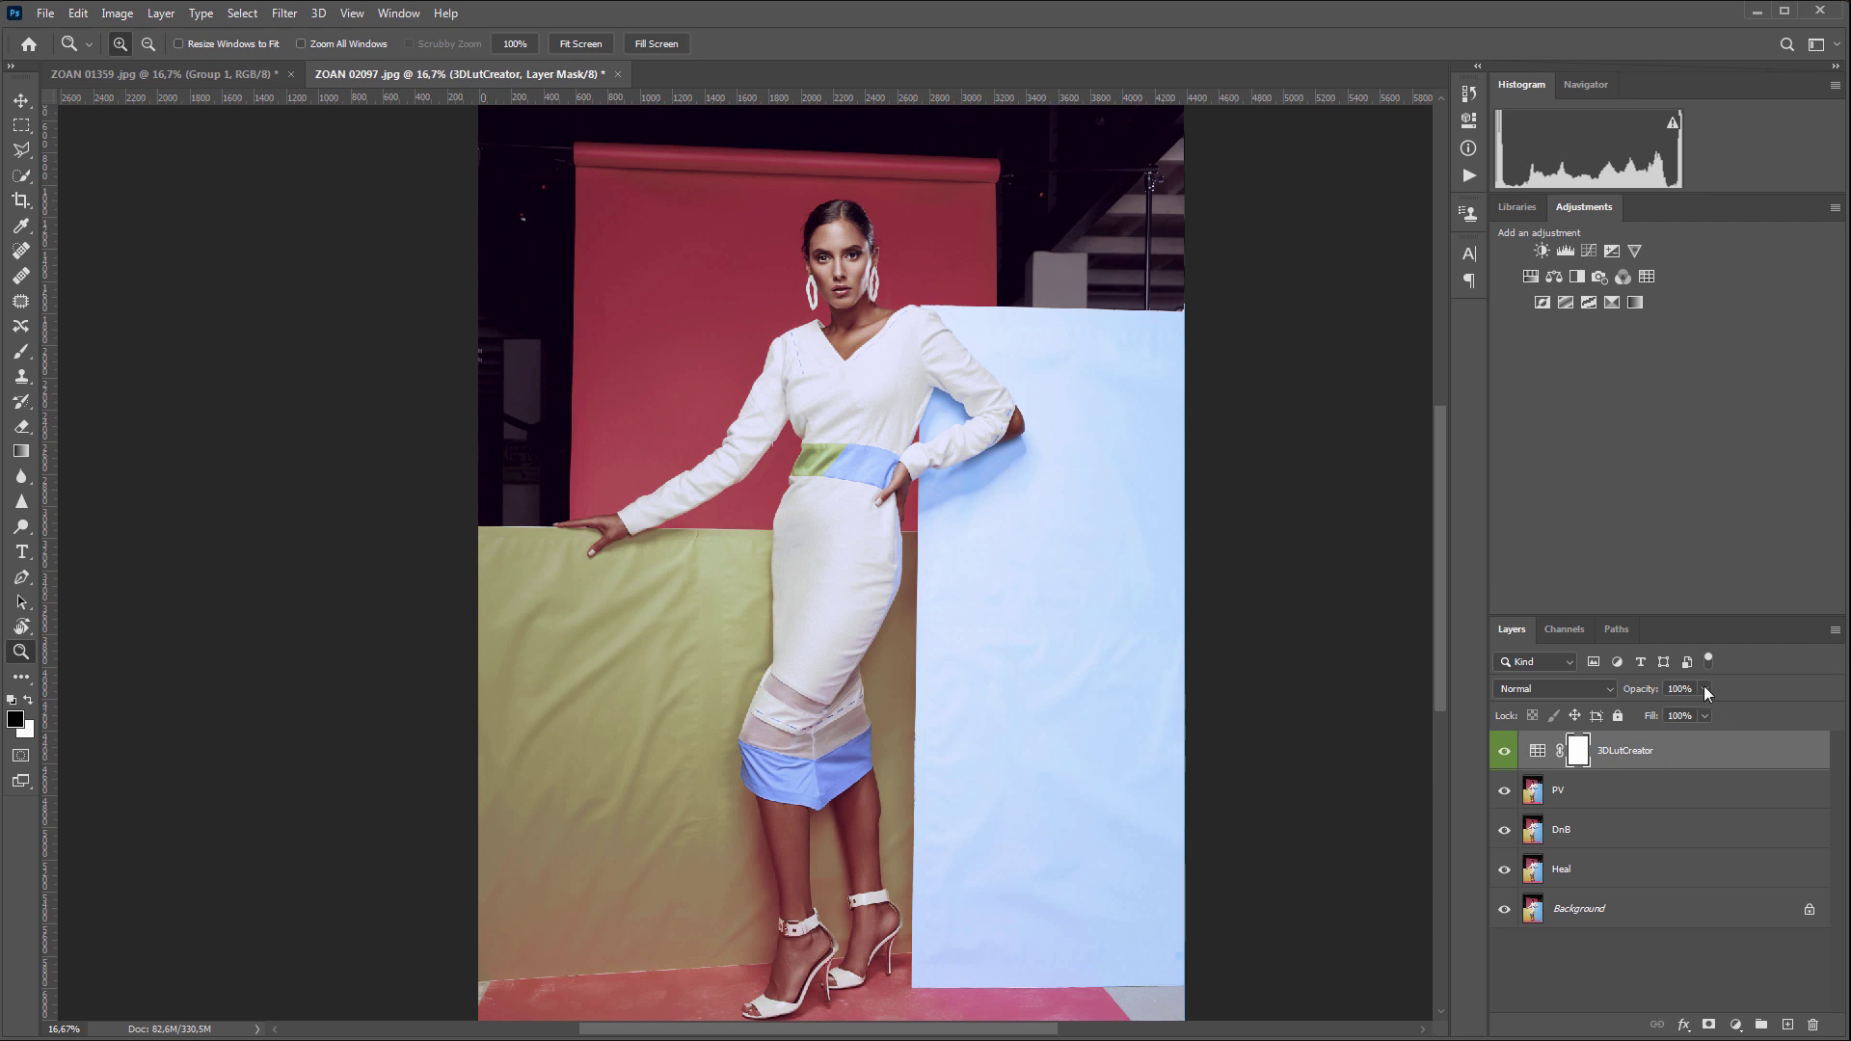
{"action": "left_click", "coordinate": [1705, 688]}
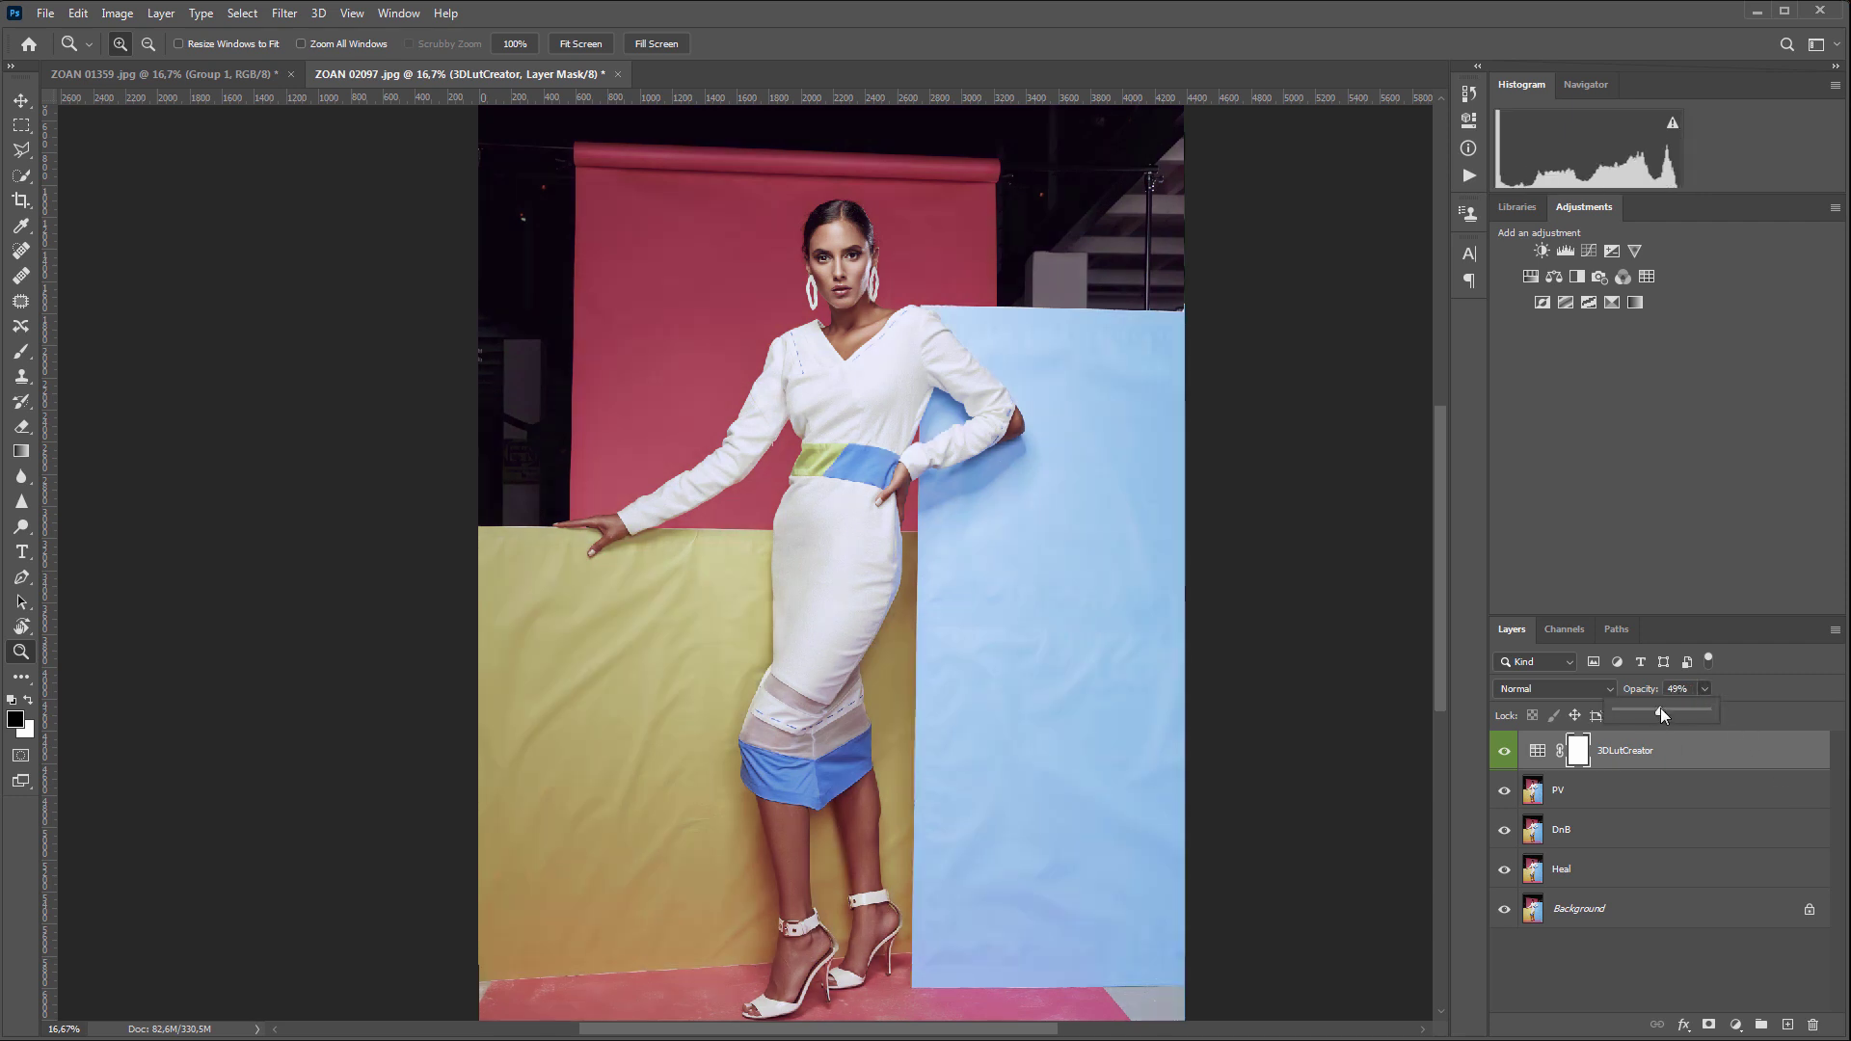
{"action": "left_click_drag", "start_coordinate": [1659, 708], "coordinate": [1673, 707]}
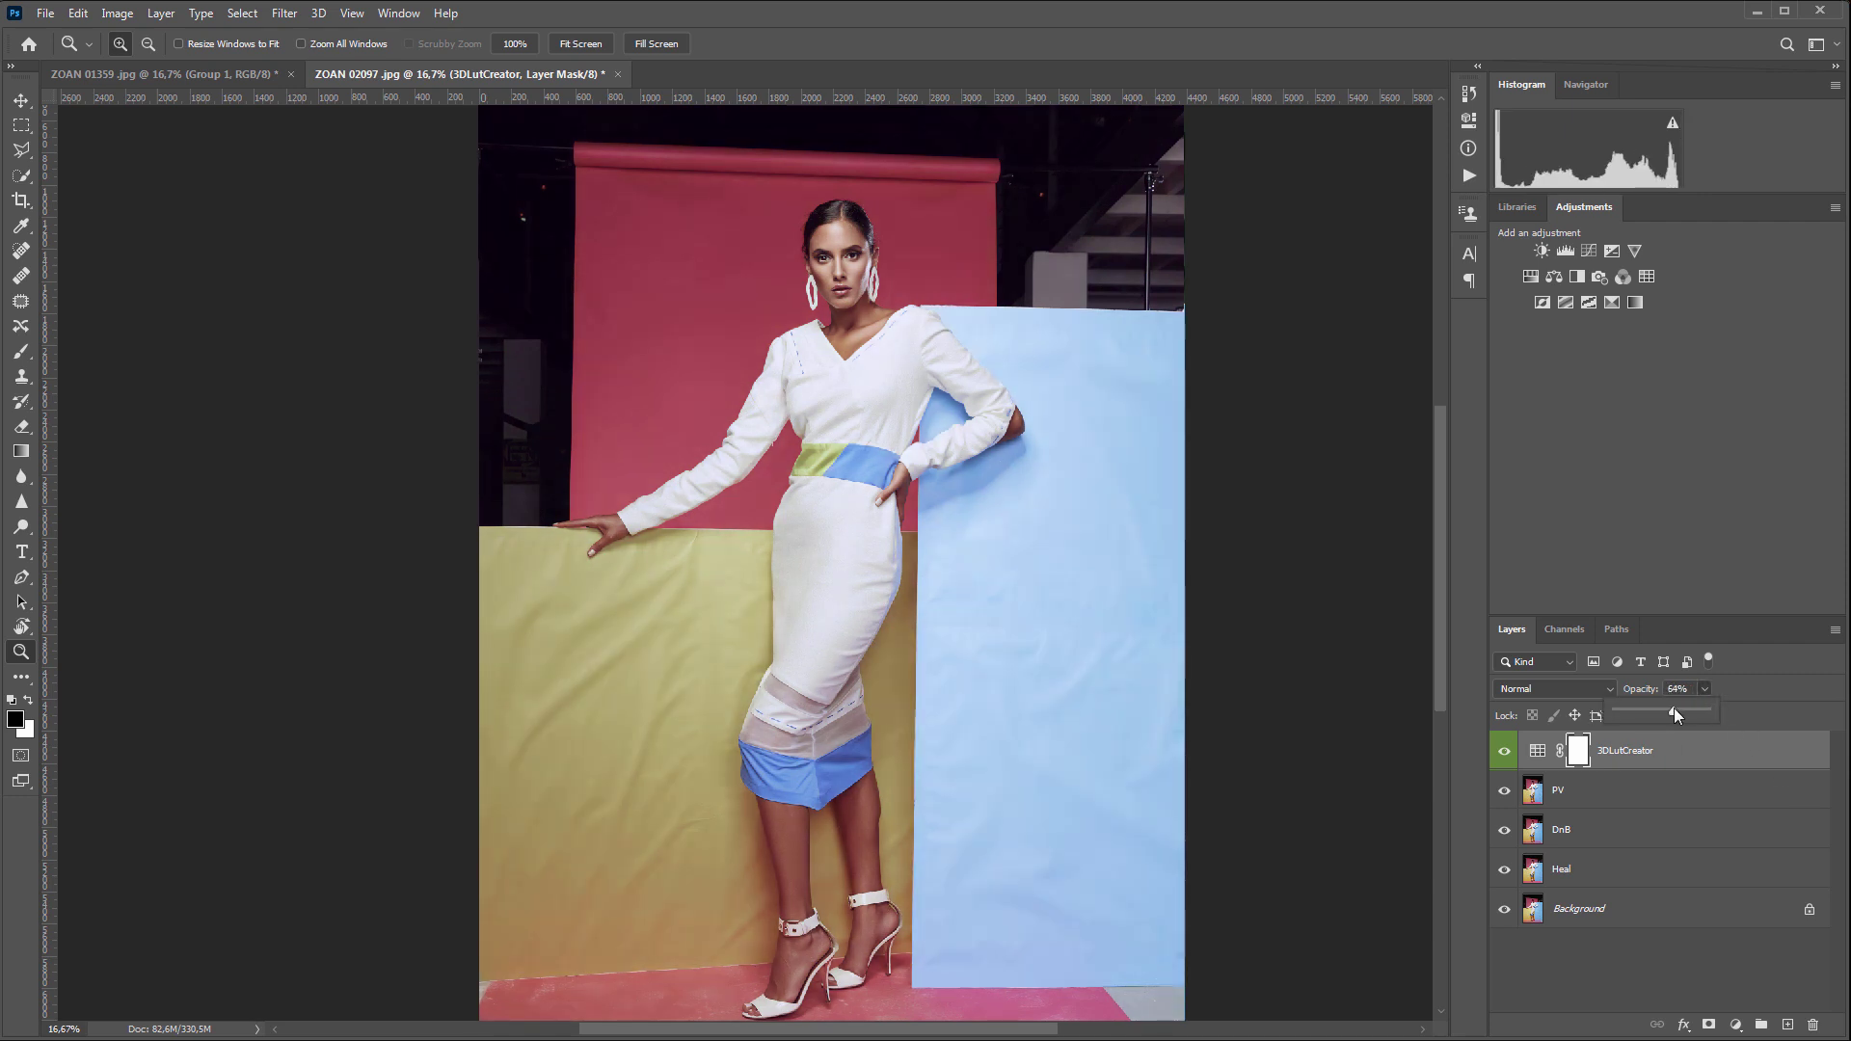
{"action": "left_click", "coordinate": [1511, 763]}
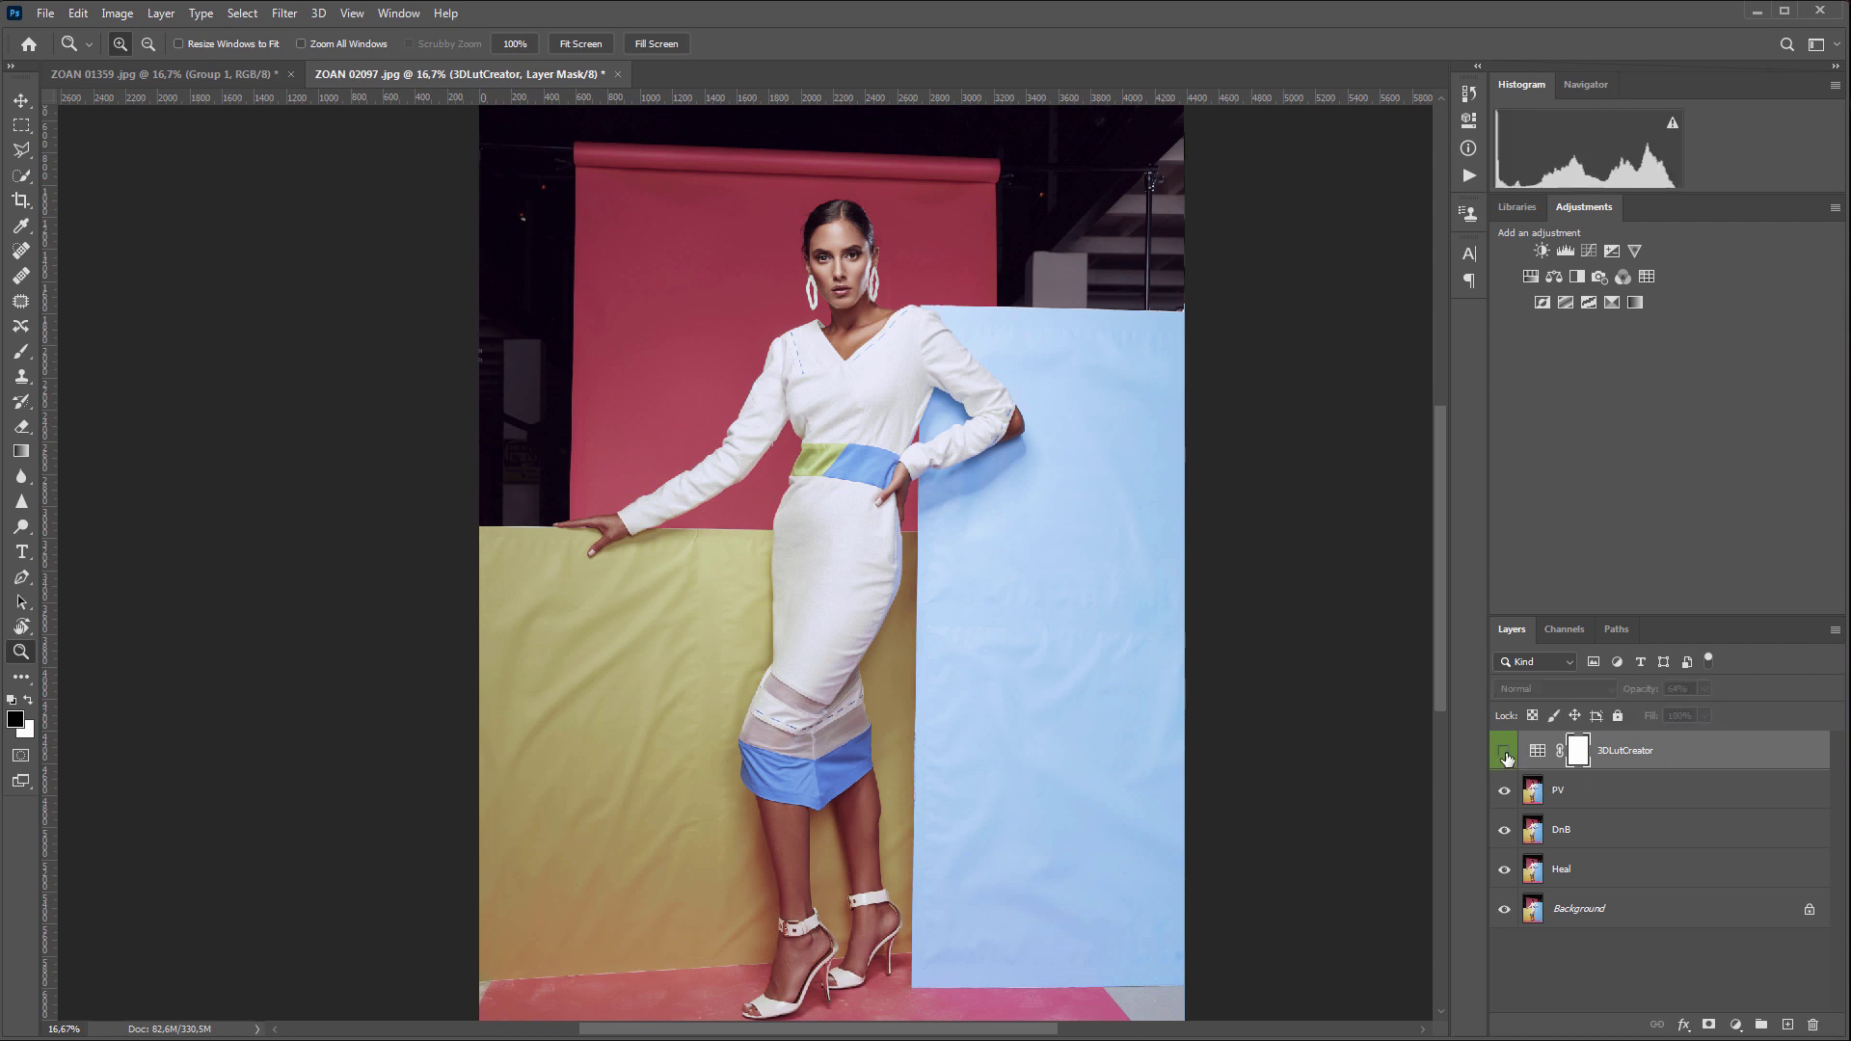
{"action": "left_click", "coordinate": [1509, 756]}
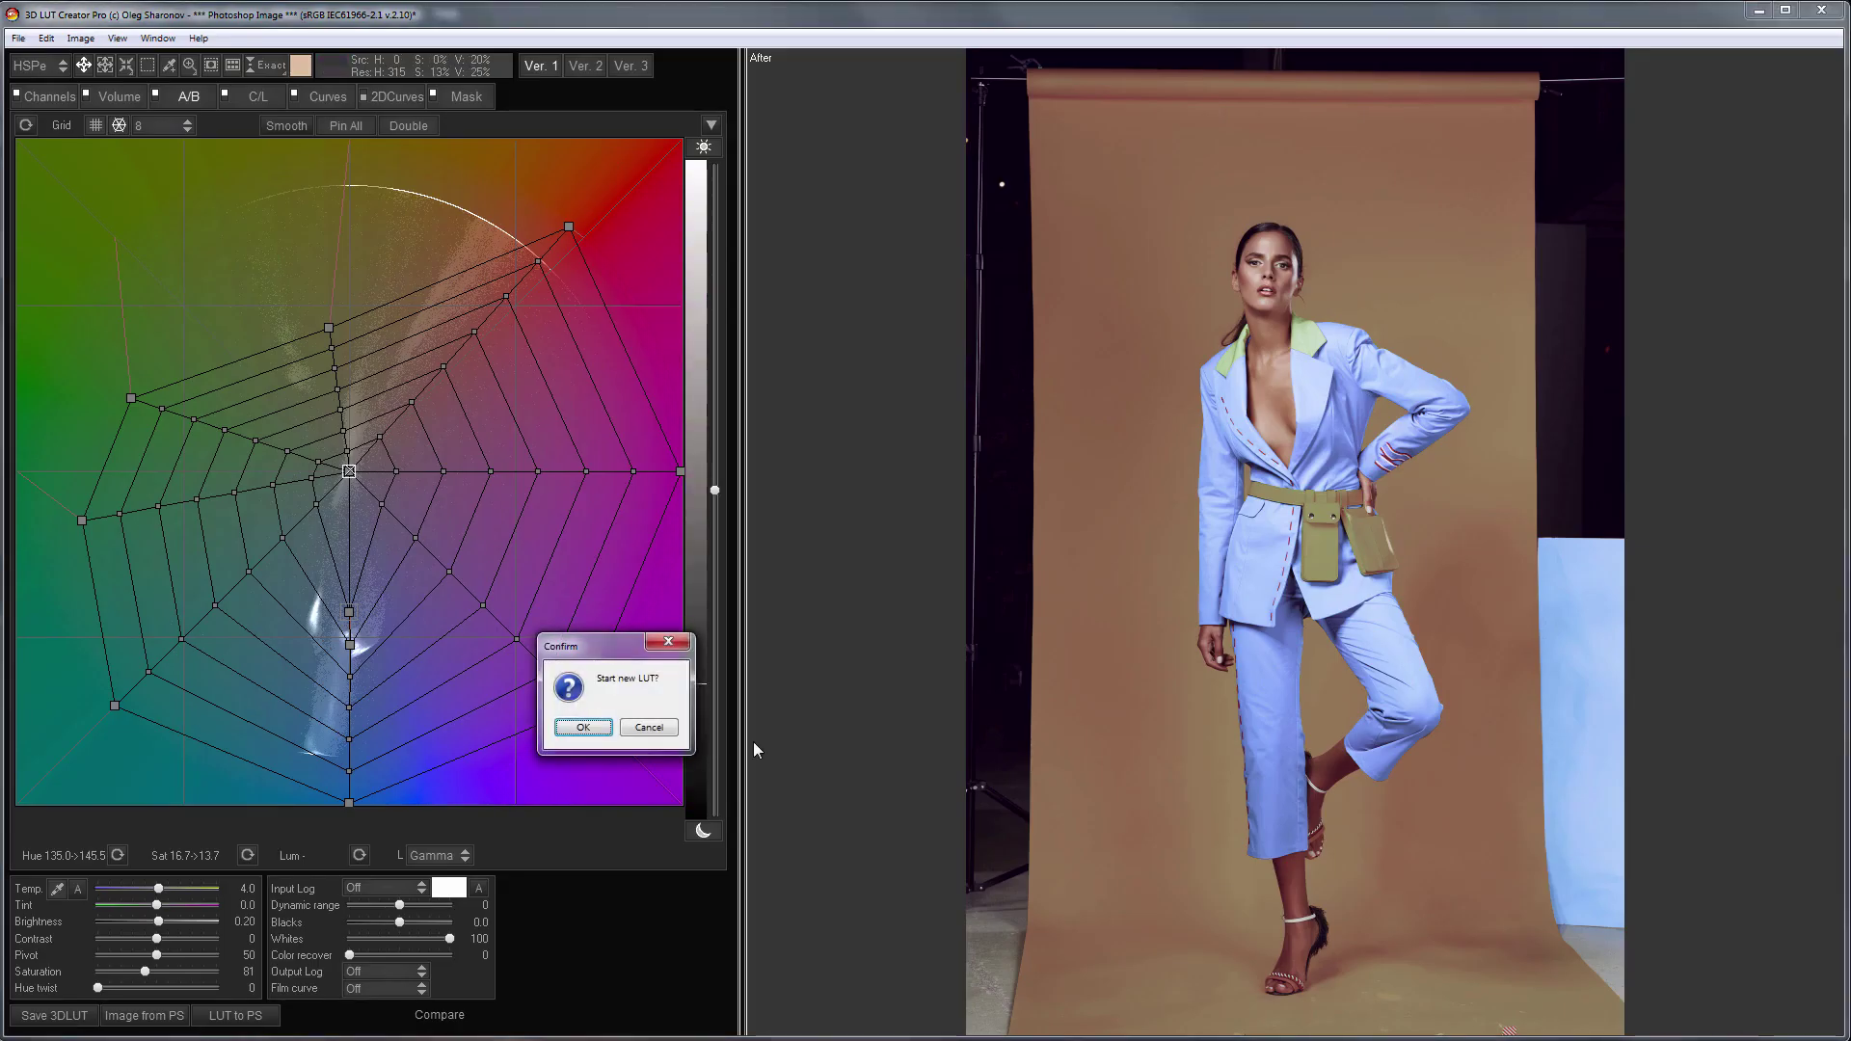
Load the Photoshop image into 3D LUT Creator and bring up the Look Manager
{"action": "key", "text": "Escape"}
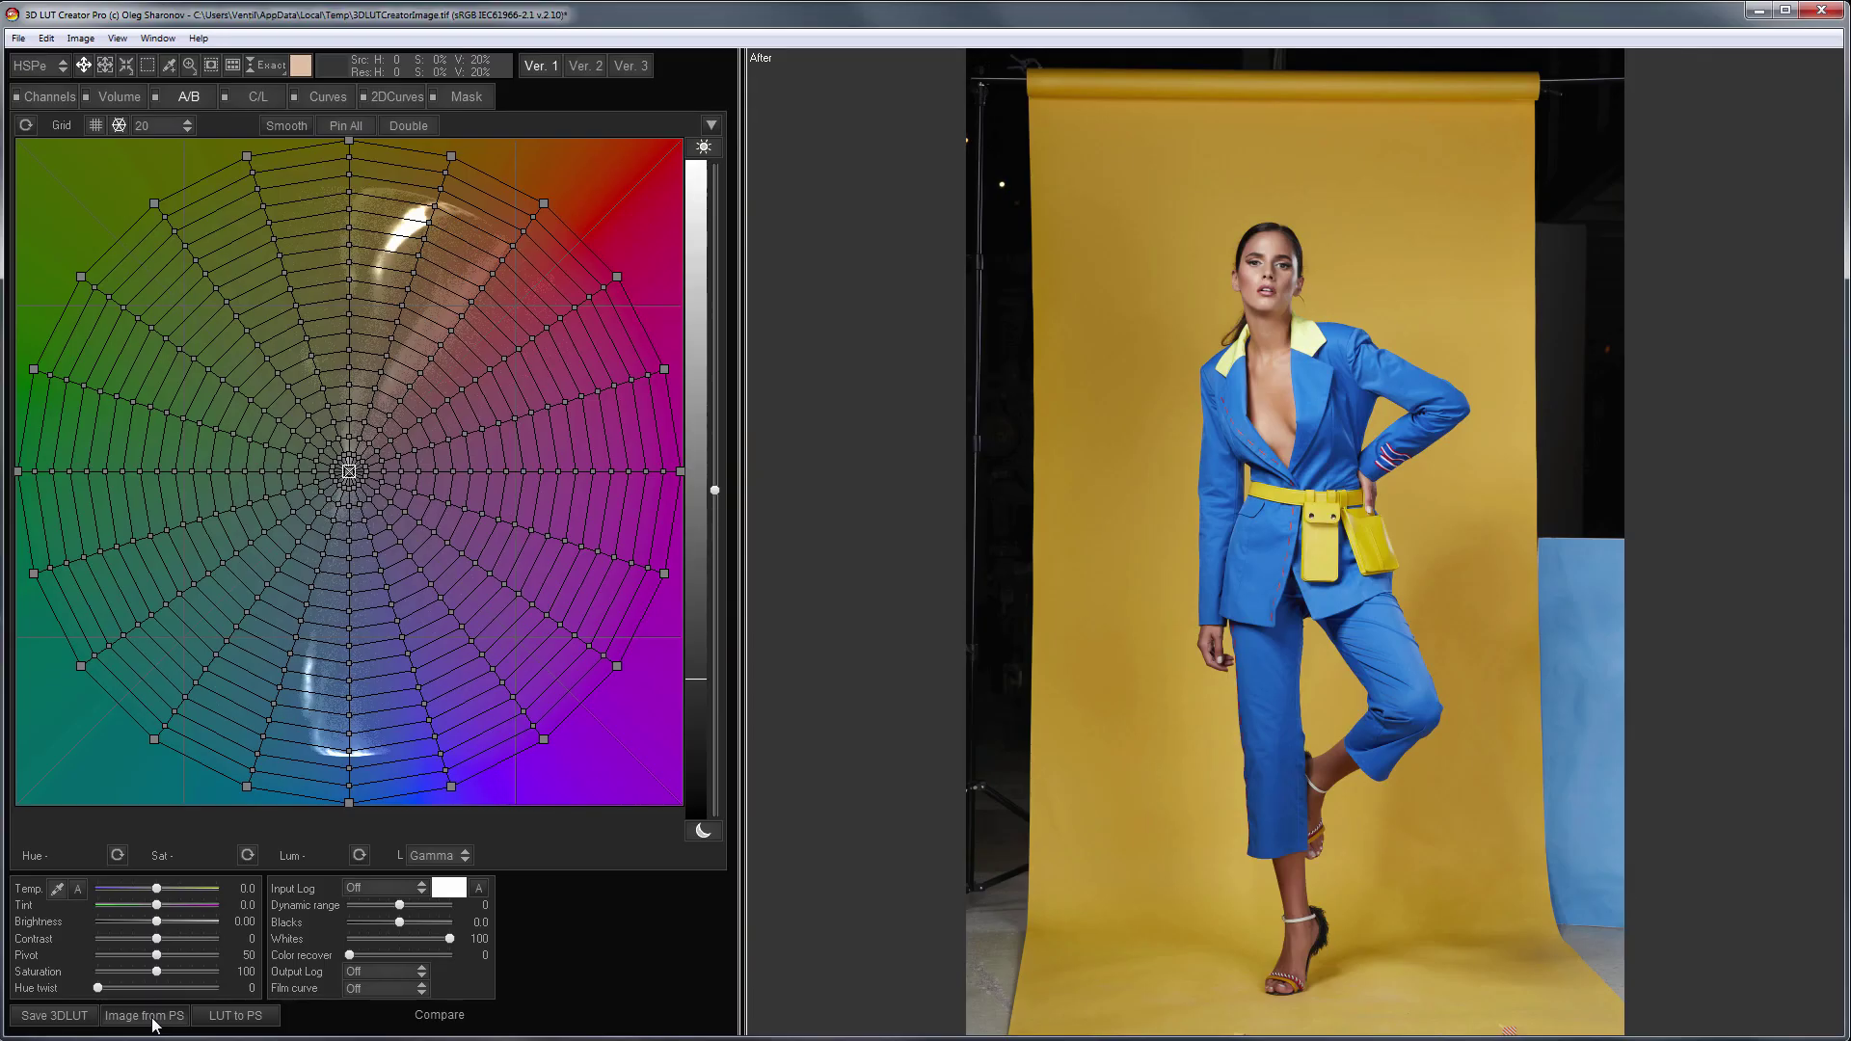
{"action": "left_click", "coordinate": [145, 1015]}
{"action": "left_click", "coordinate": [159, 39]}
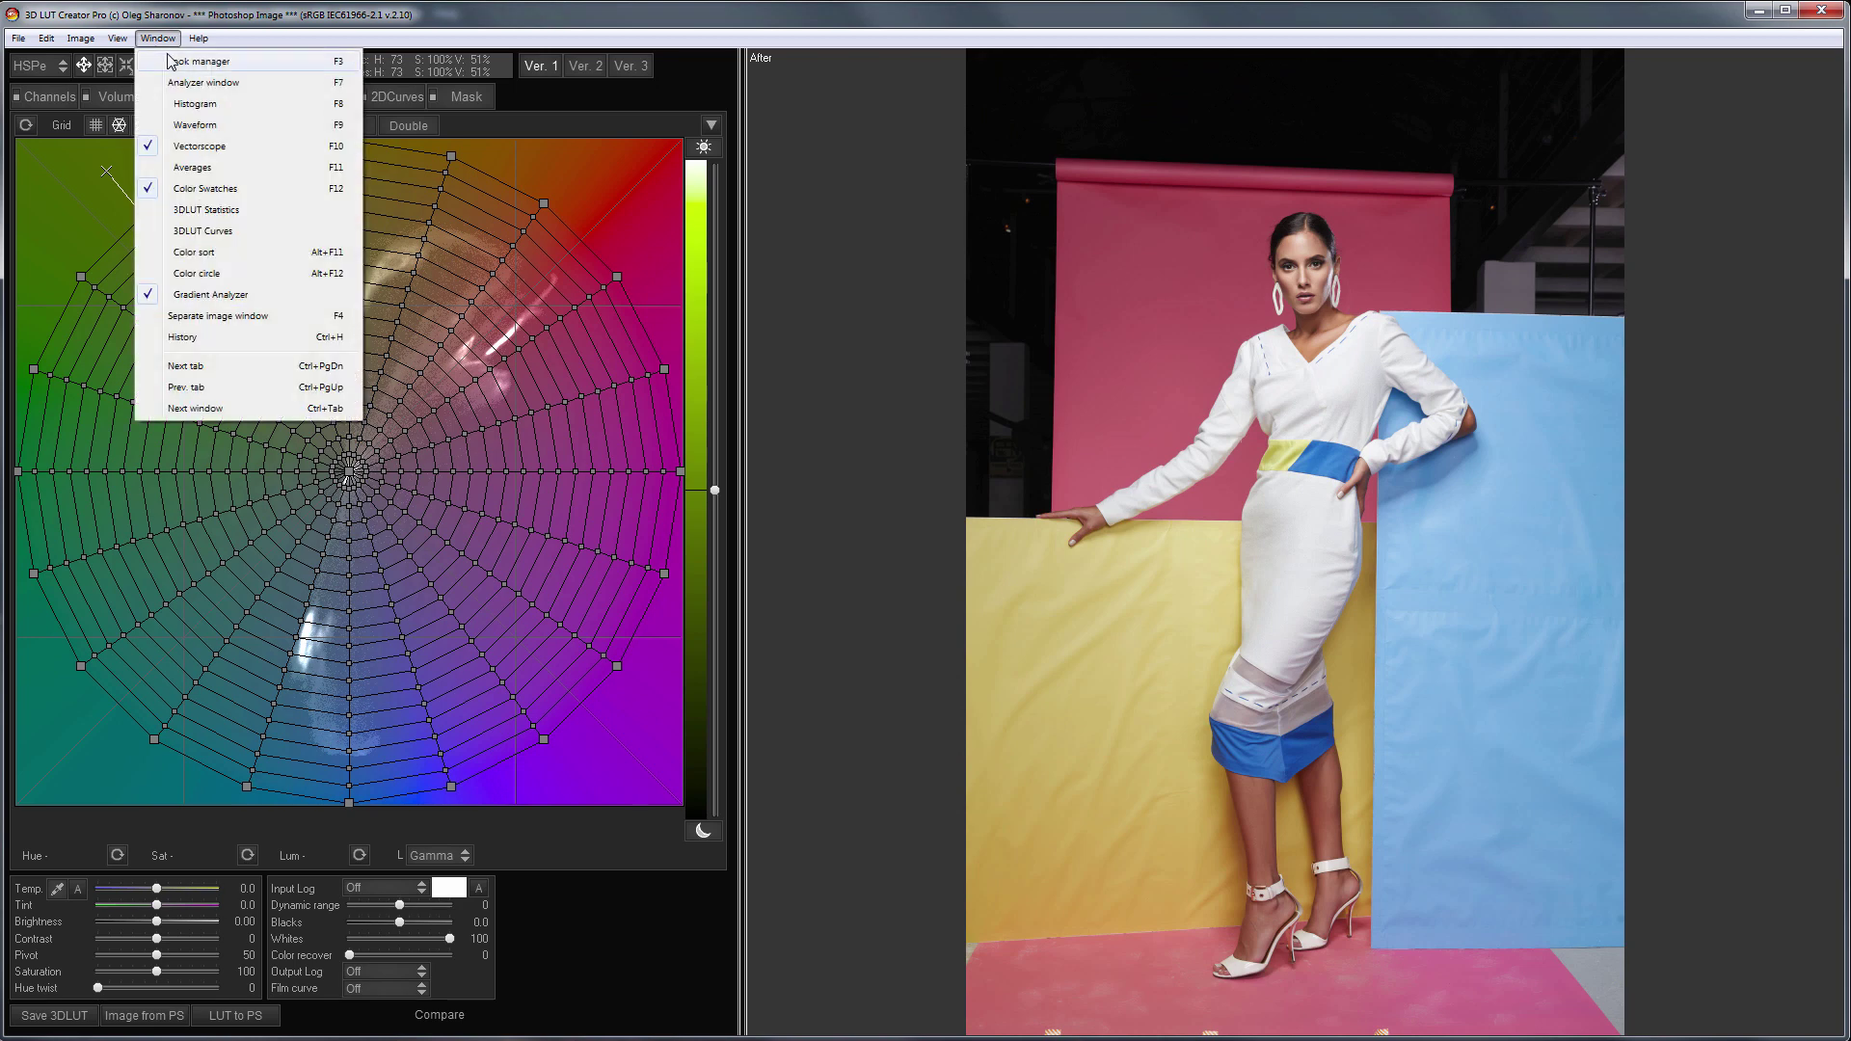
{"action": "left_click", "coordinate": [169, 60]}
Apply the Editors' Pick 'Toning-Dark & Warm' look and send it to Photoshop
{"action": "left_click", "coordinate": [208, 500]}
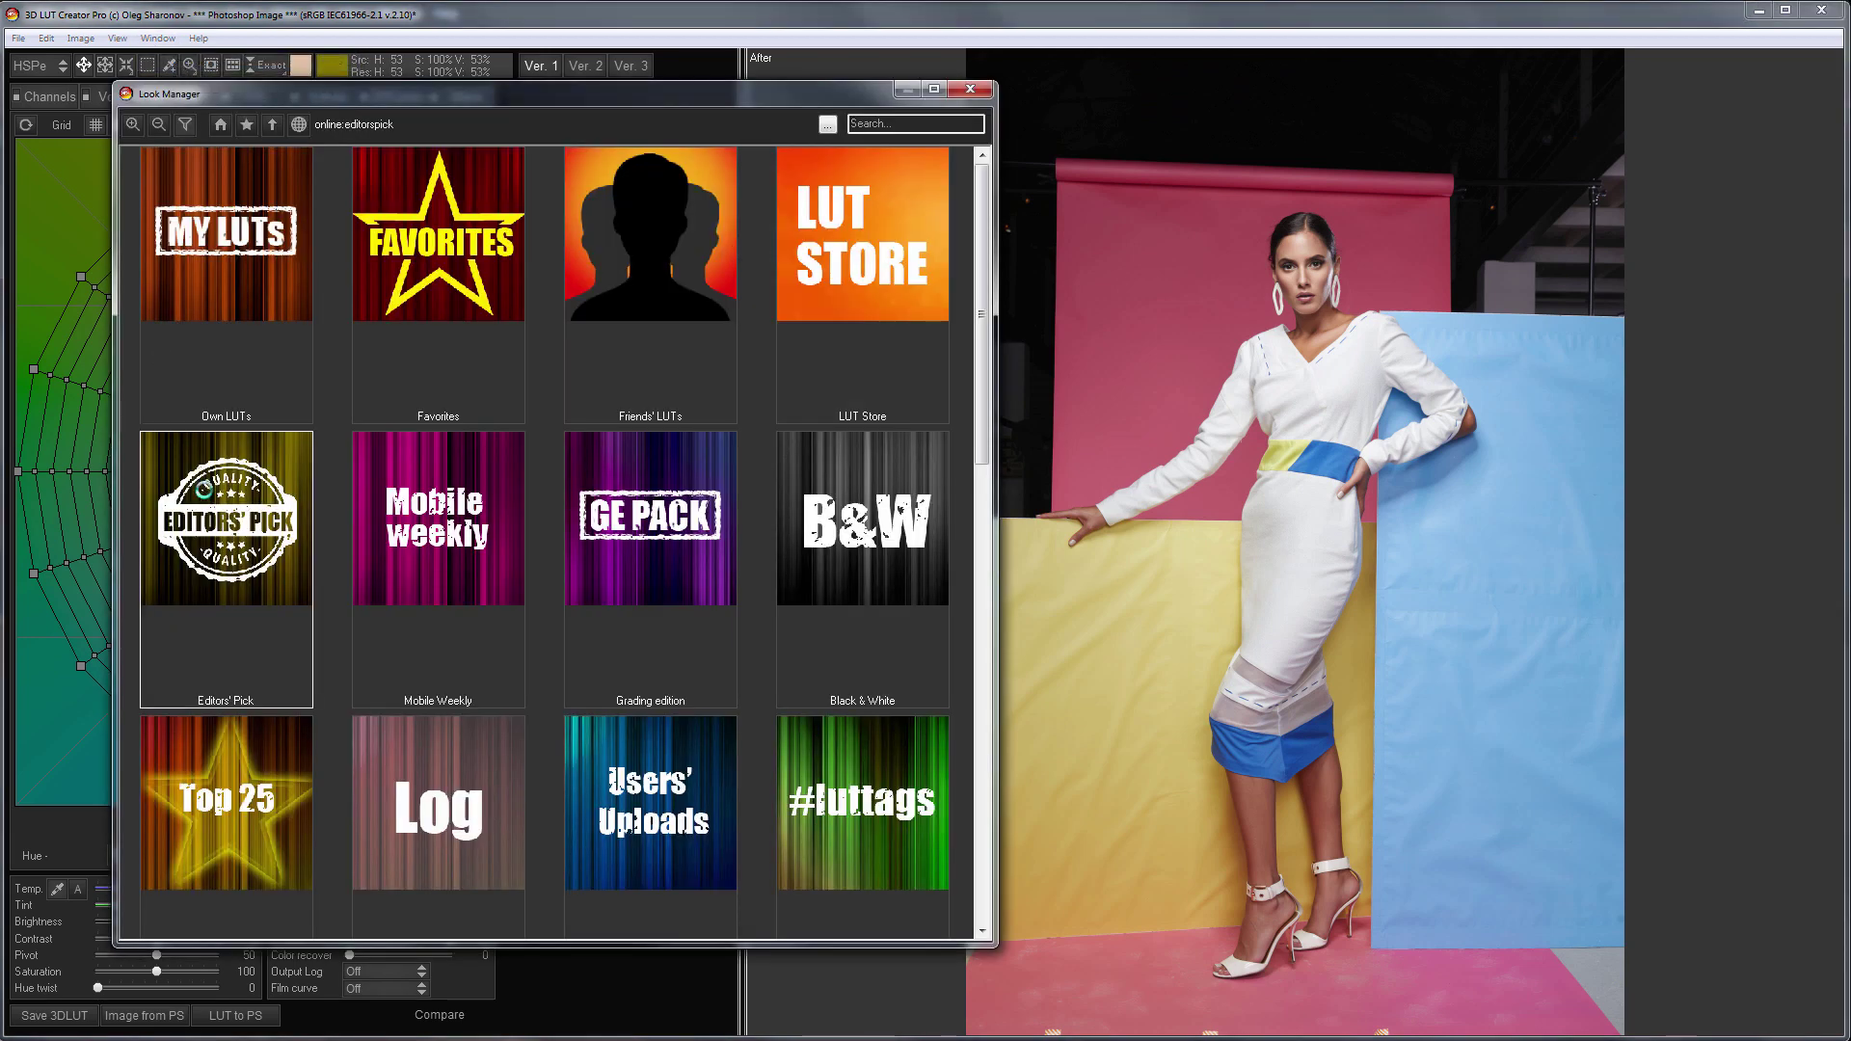
{"action": "double_click", "coordinate": [206, 490]}
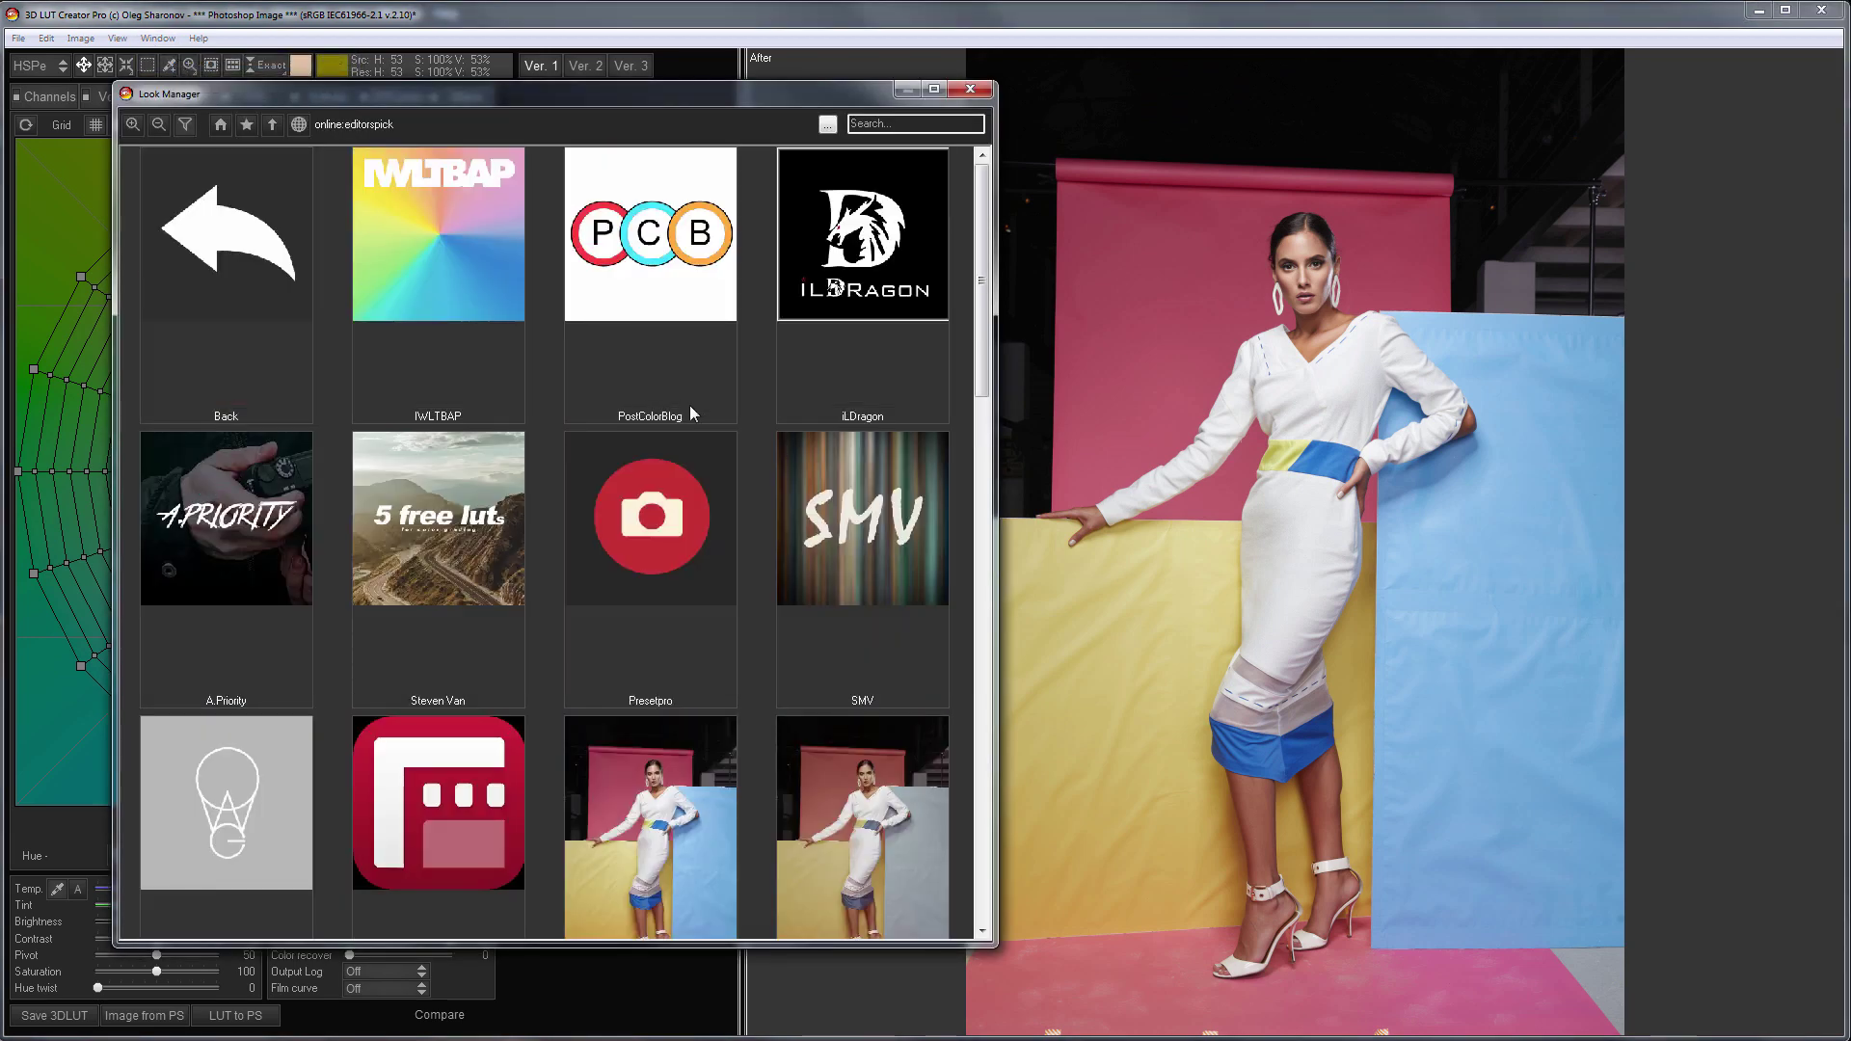
{"action": "scroll", "coordinate": [852, 407], "scroll_direction": "down", "scroll_amount": 2}
{"action": "scroll", "coordinate": [876, 418], "scroll_direction": "down", "scroll_amount": 1}
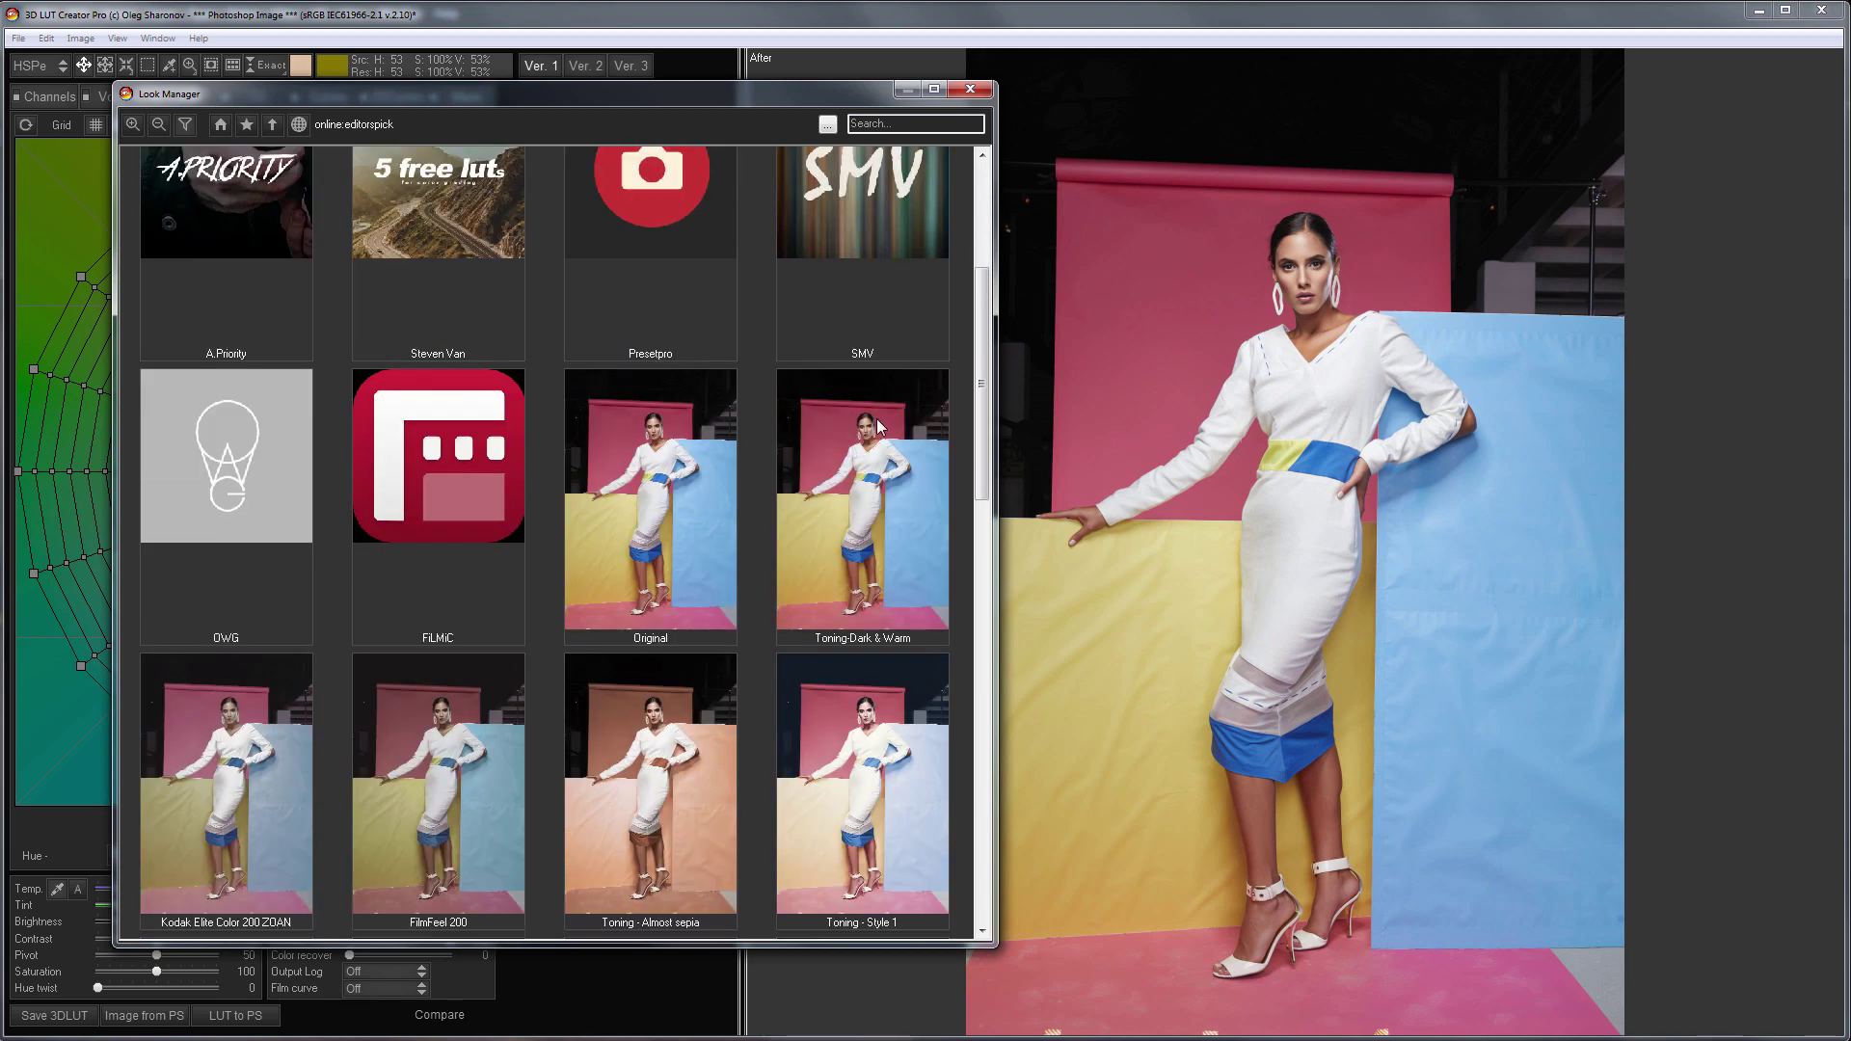
{"action": "scroll", "coordinate": [965, 429], "scroll_direction": "down", "scroll_amount": 1}
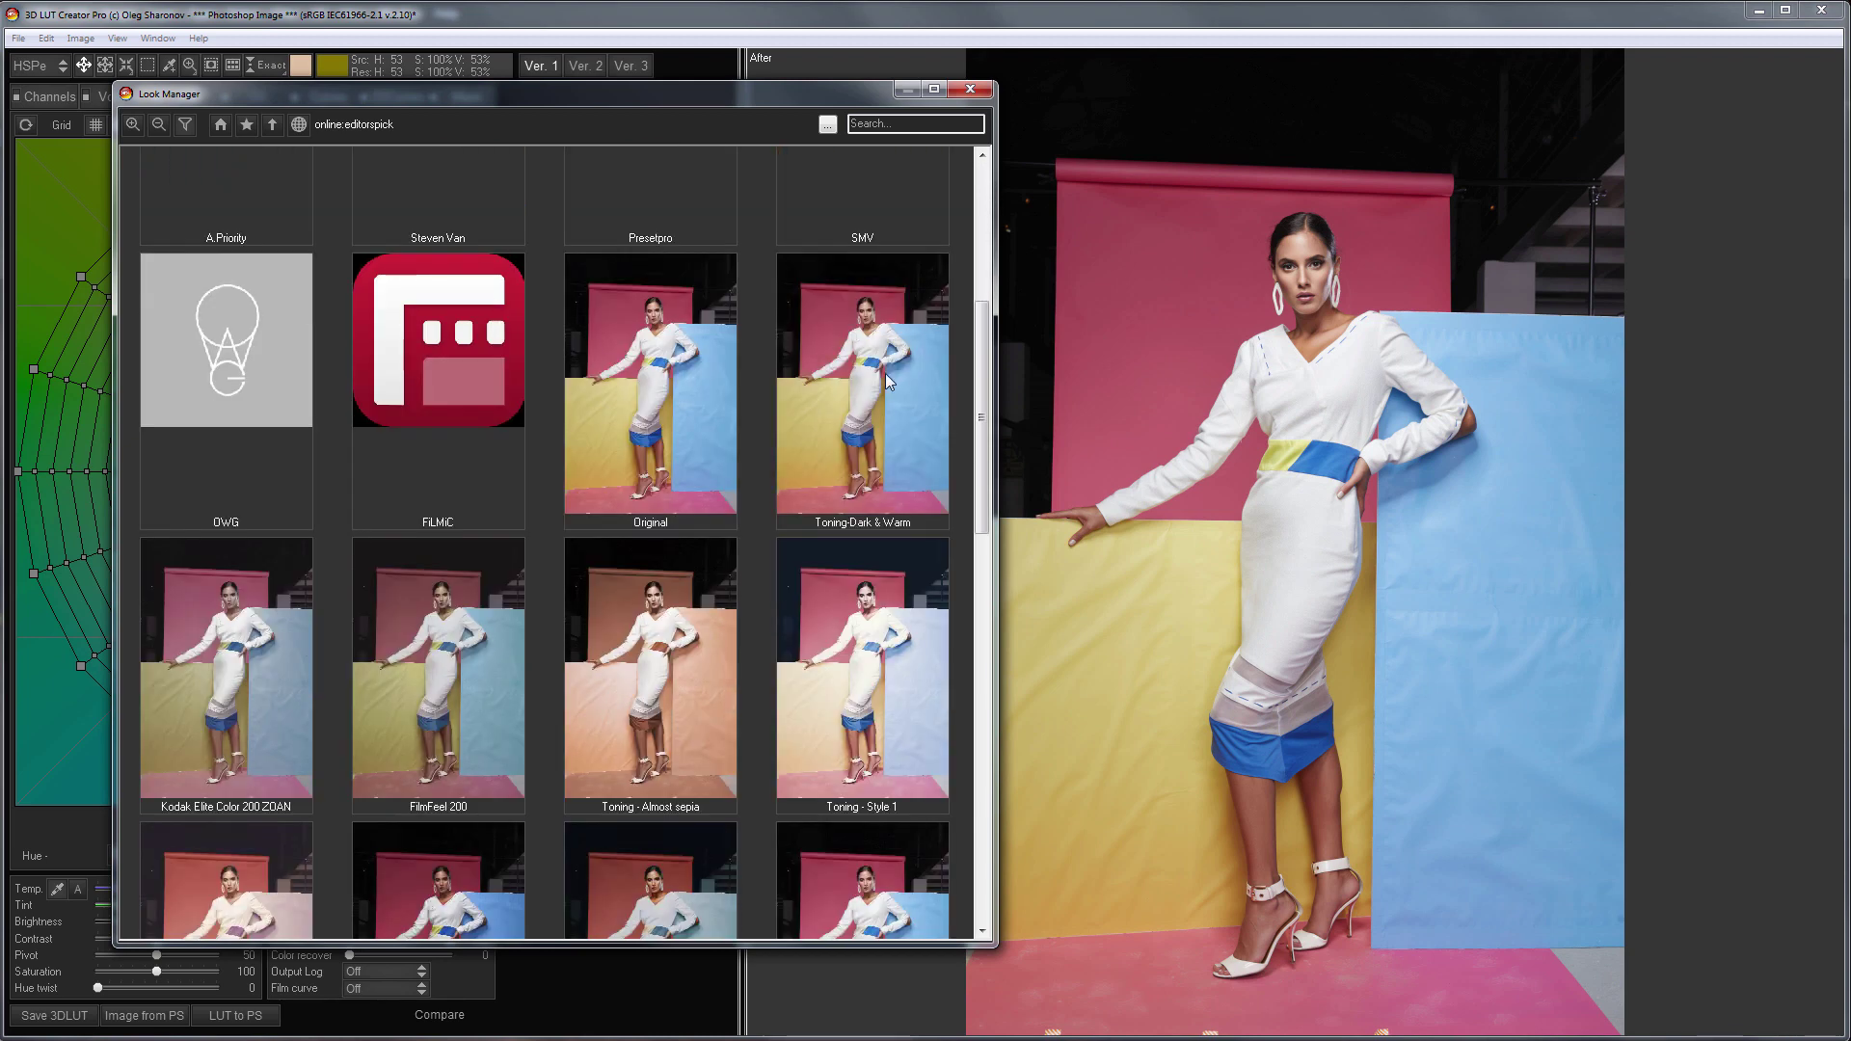
{"action": "left_click", "coordinate": [862, 384]}
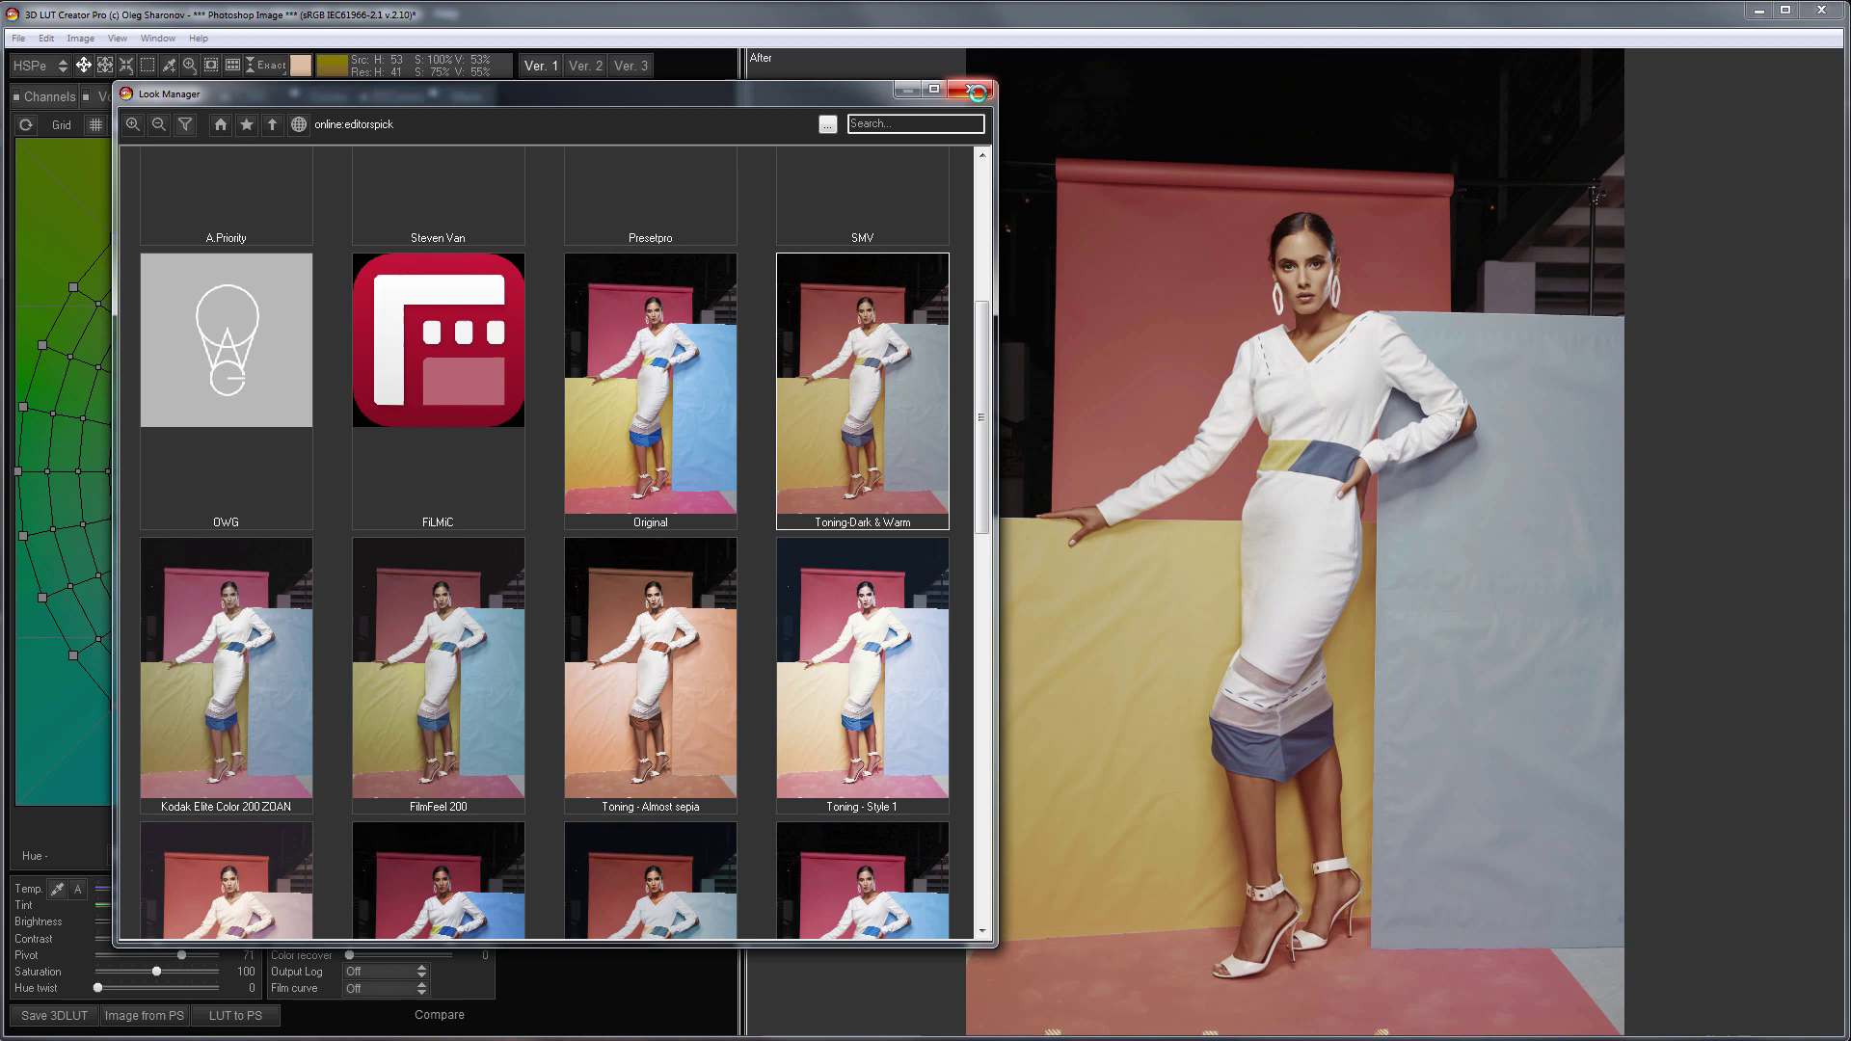
{"action": "left_click", "coordinate": [980, 93]}
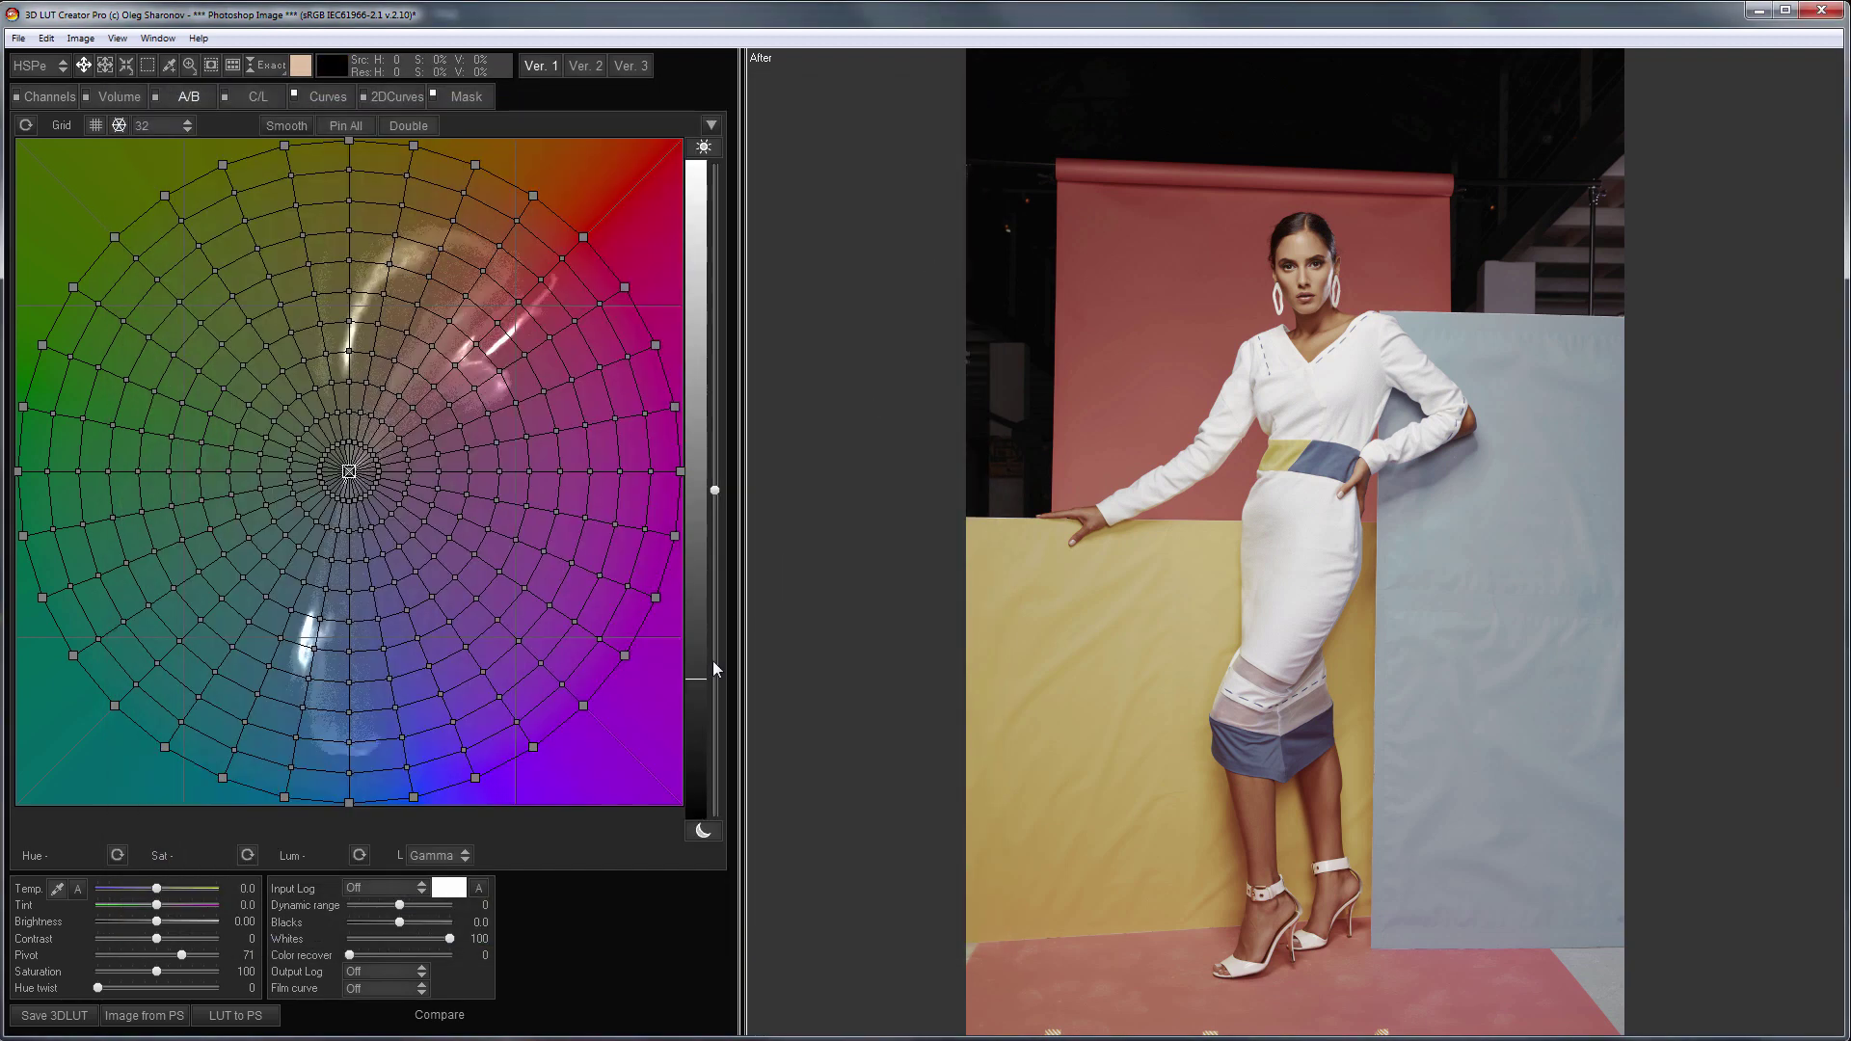
{"action": "left_click", "coordinate": [217, 1020]}
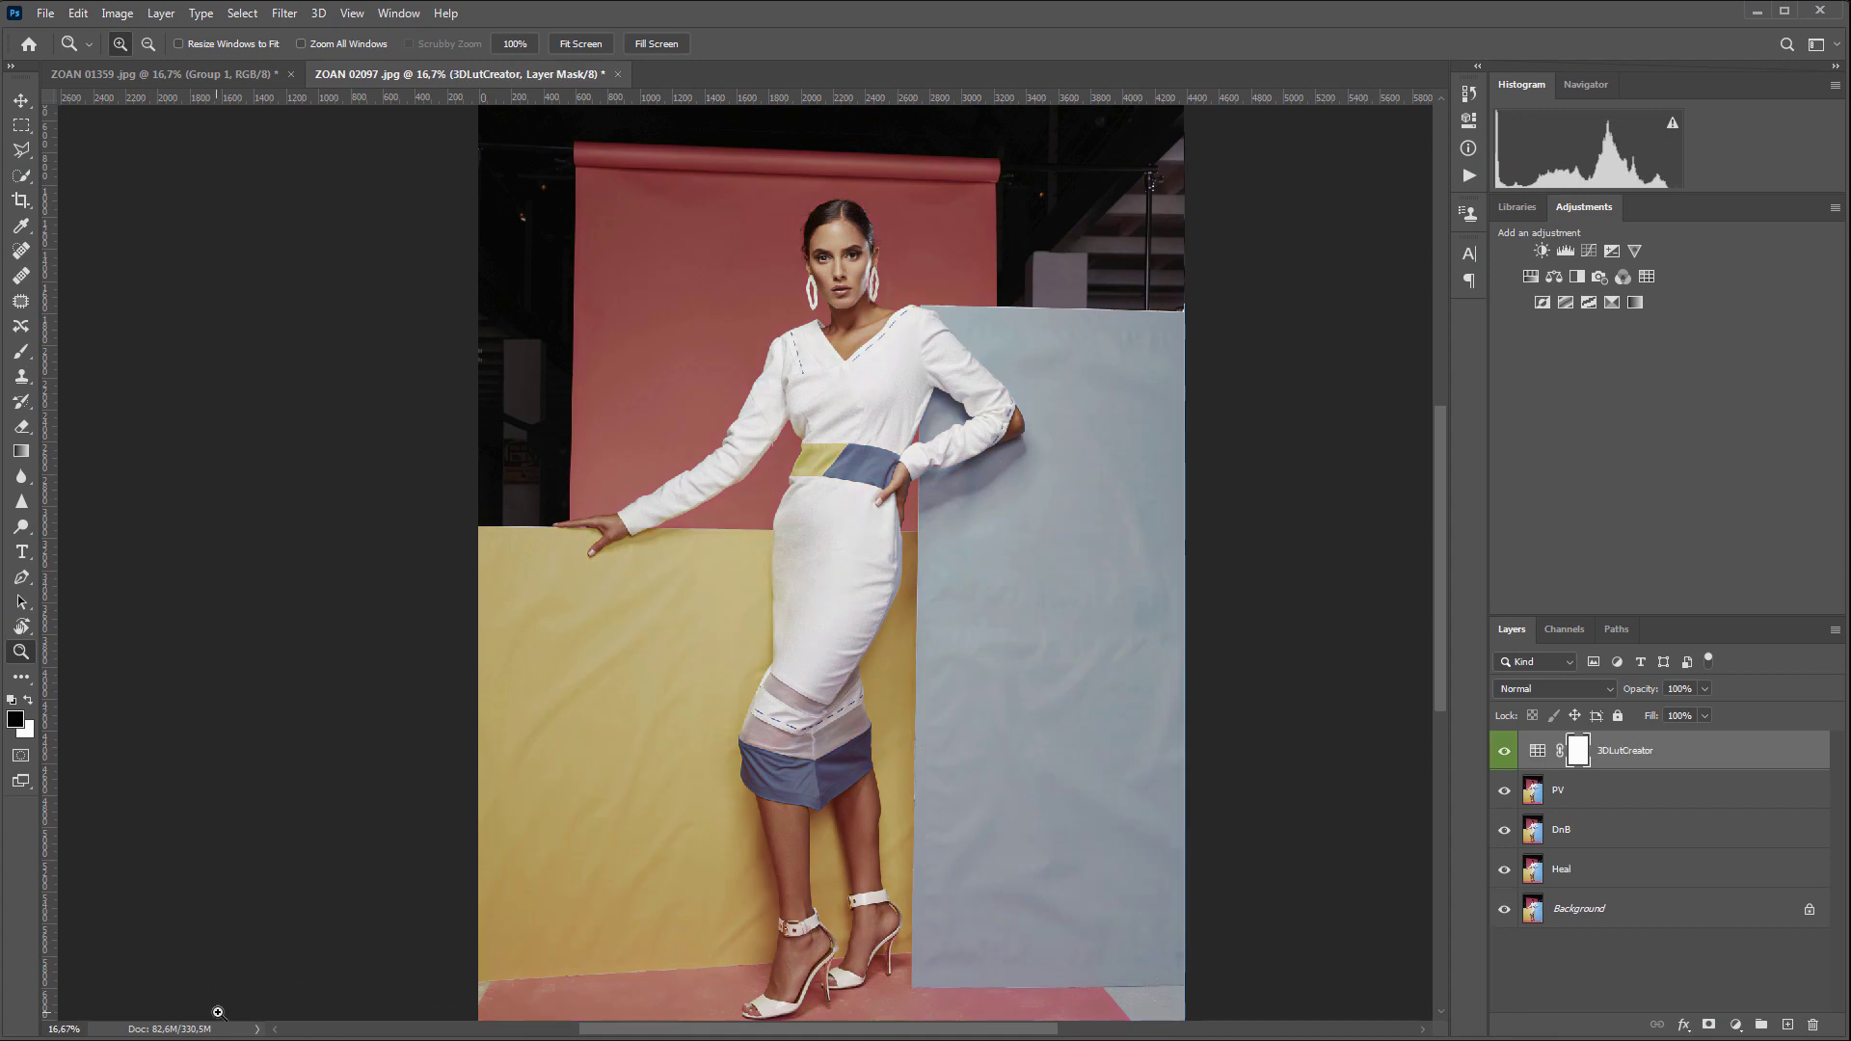
Compare the 3DLutCreator layer on and off, then set its opacity to 62%
{"action": "left_click", "coordinate": [1501, 752]}
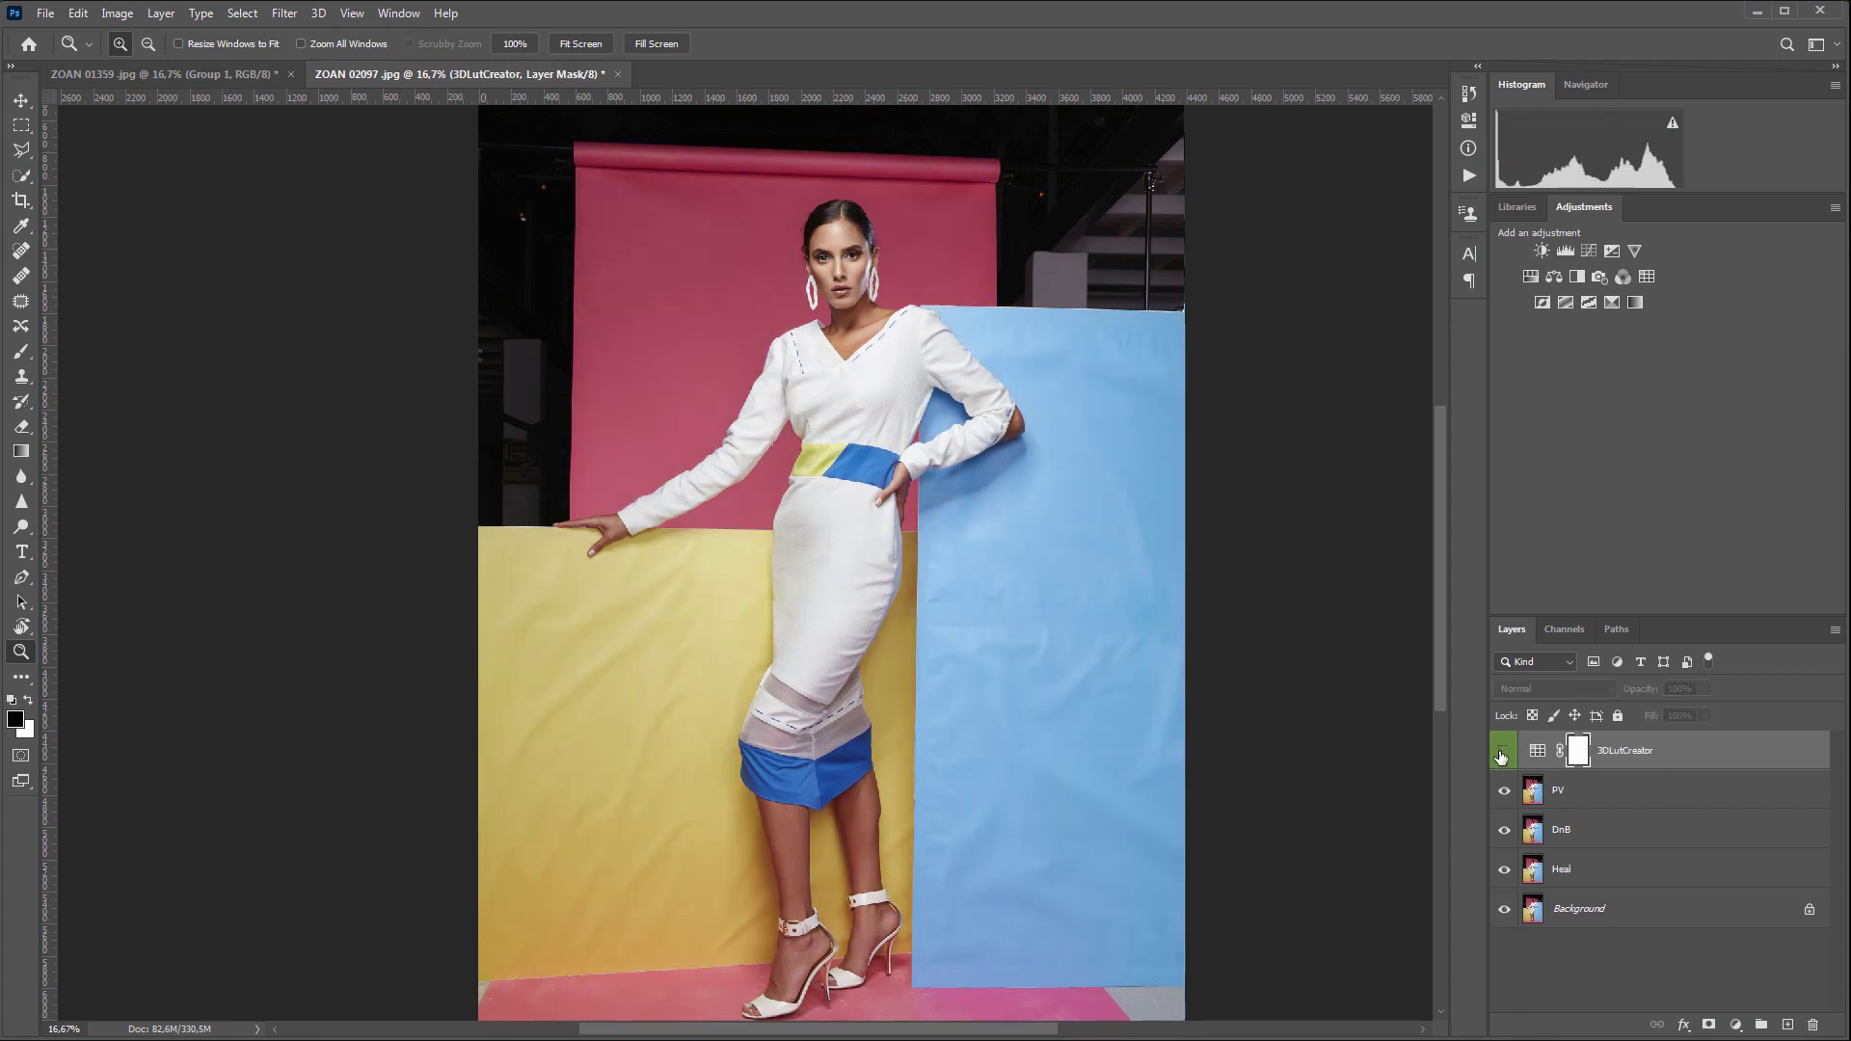
{"action": "left_click", "coordinate": [1501, 752]}
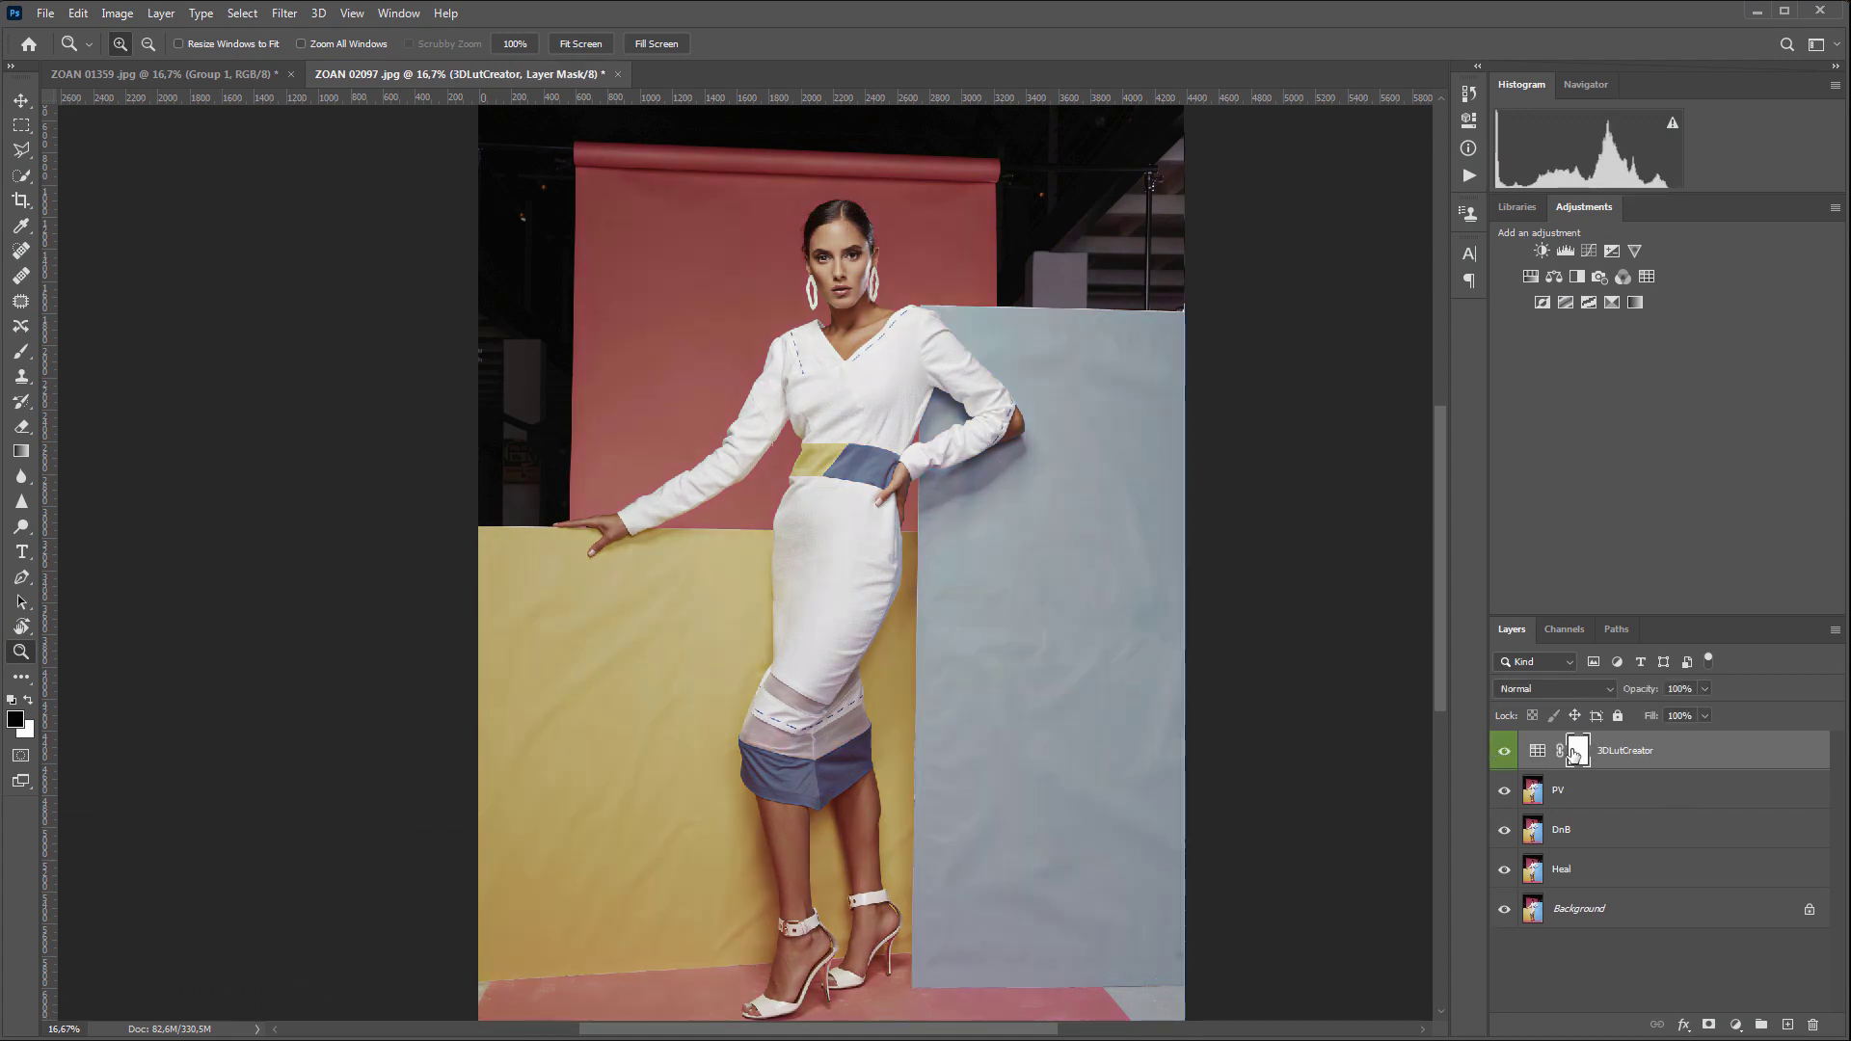
{"action": "left_click", "coordinate": [1704, 691]}
{"action": "left_click_drag", "start_coordinate": [1654, 714], "coordinate": [1672, 713]}
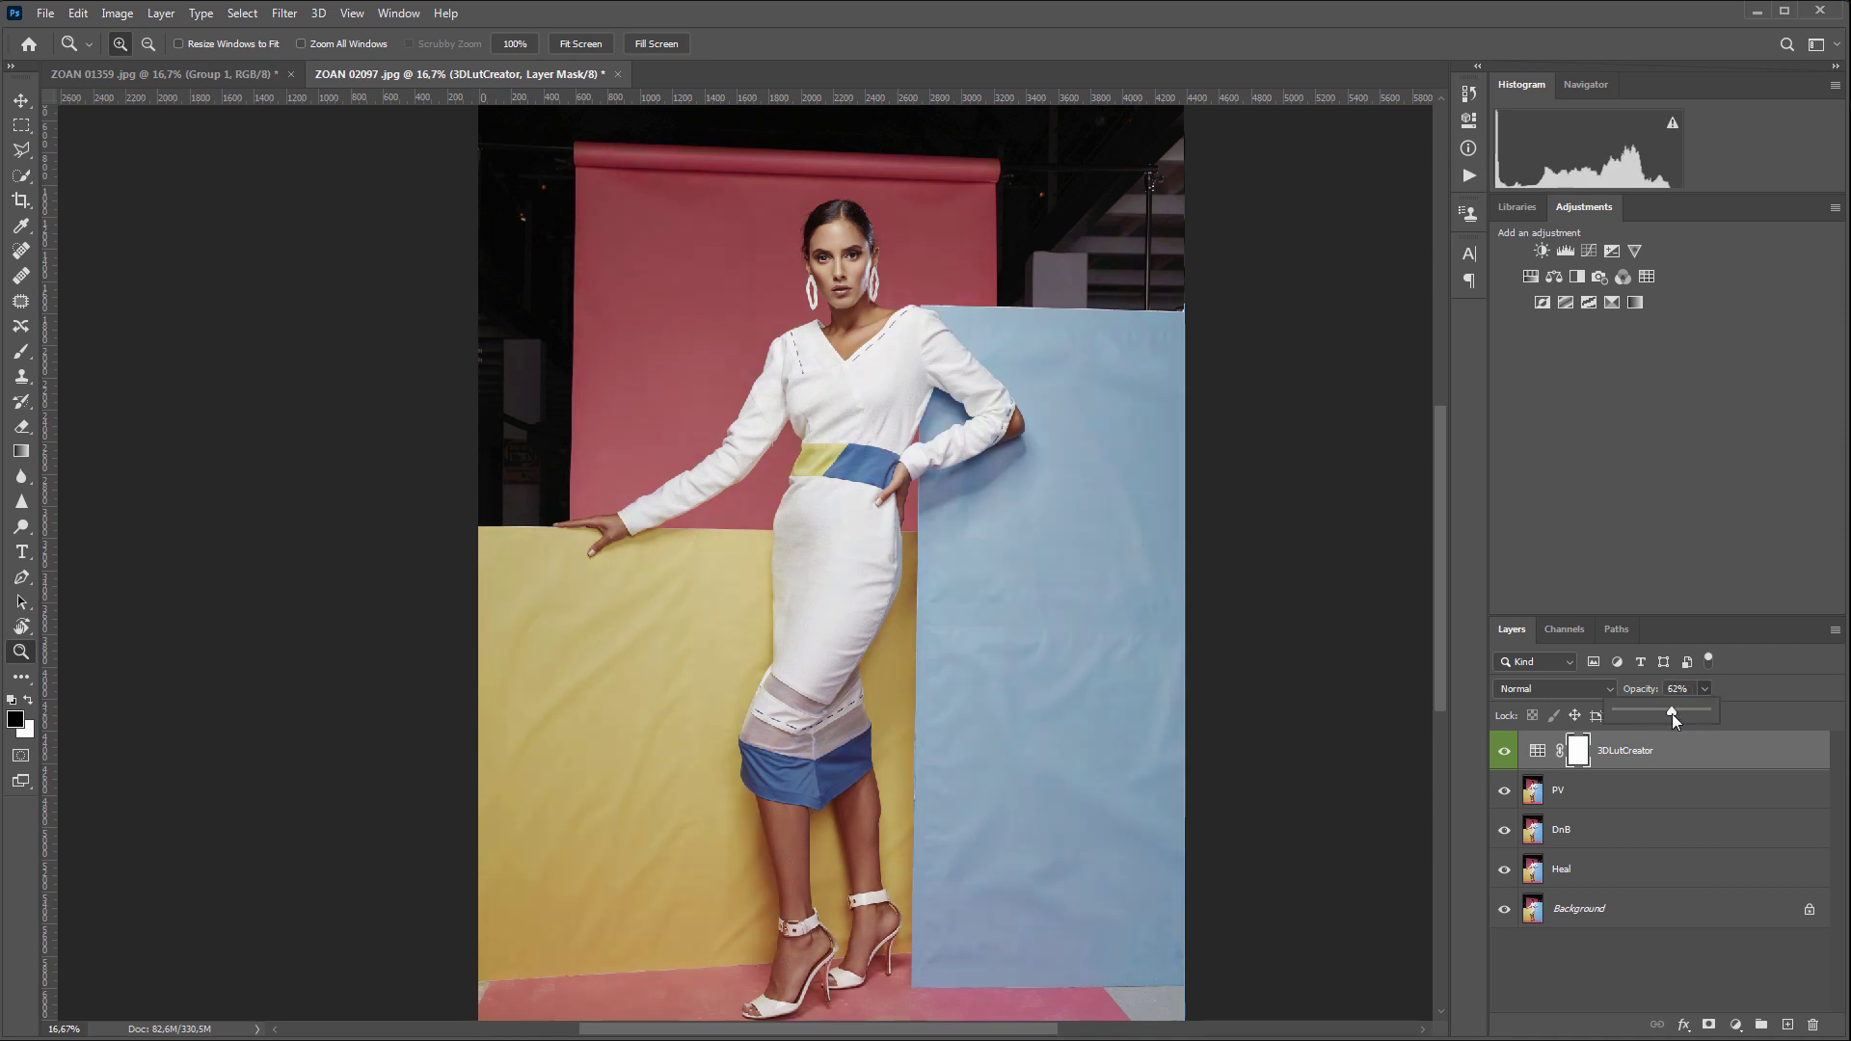